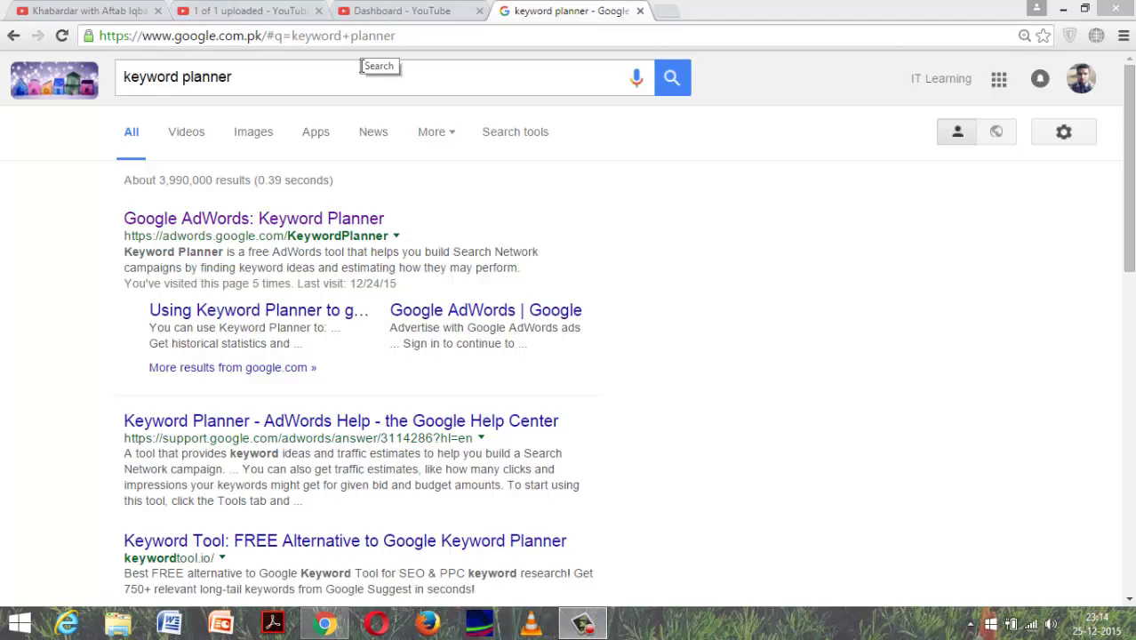
# Step: Open the Google AdWords: Keyword Planner search result in a new tab and clear the Google search query
pyautogui.rightClick(311, 224)
pyautogui.click(325, 235)
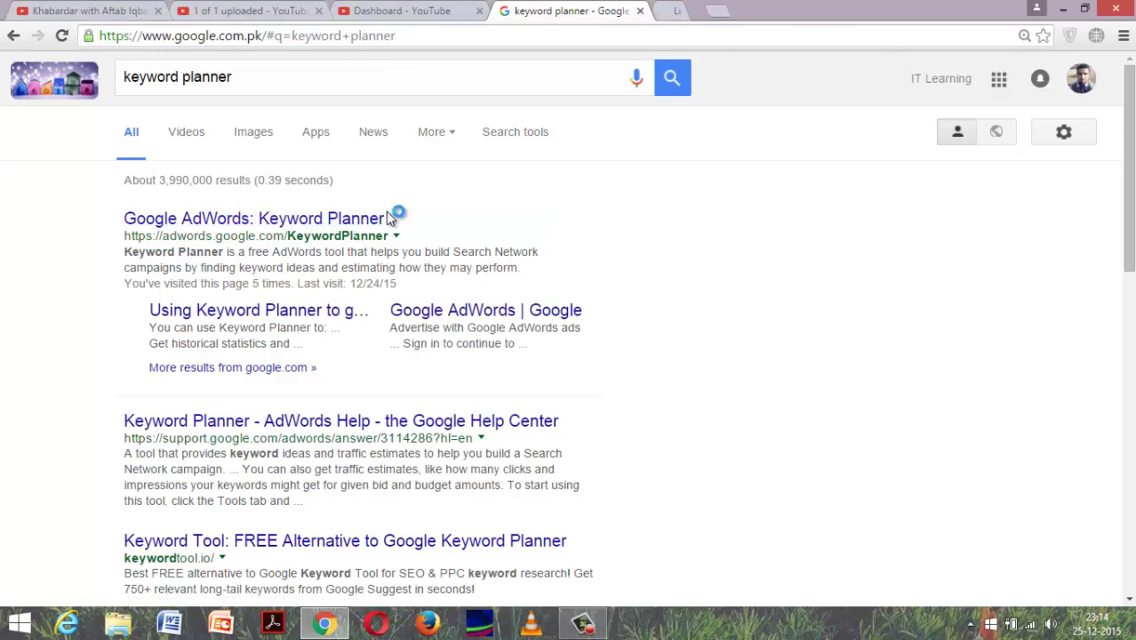
pyautogui.click(408, 61)
pyautogui.hotkey('ctrl', 'a')
pyautogui.press('BackSpace')
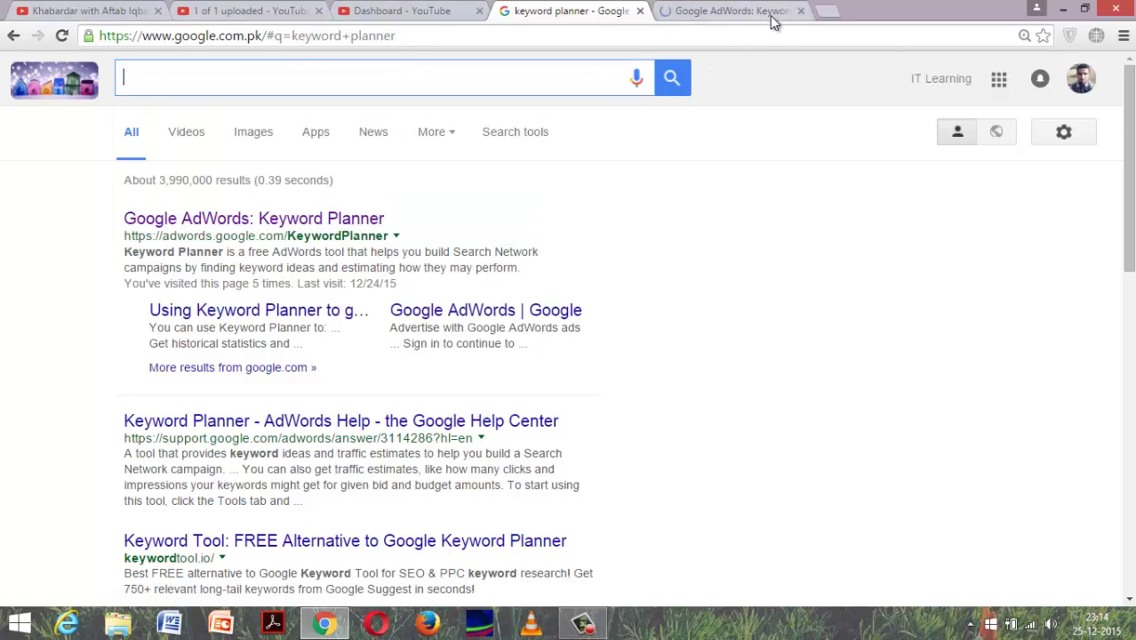
# Step: Open youtube.com in another new tab and look over the already open video upload and Creator Studio dashboard pages
pyautogui.click(828, 16)
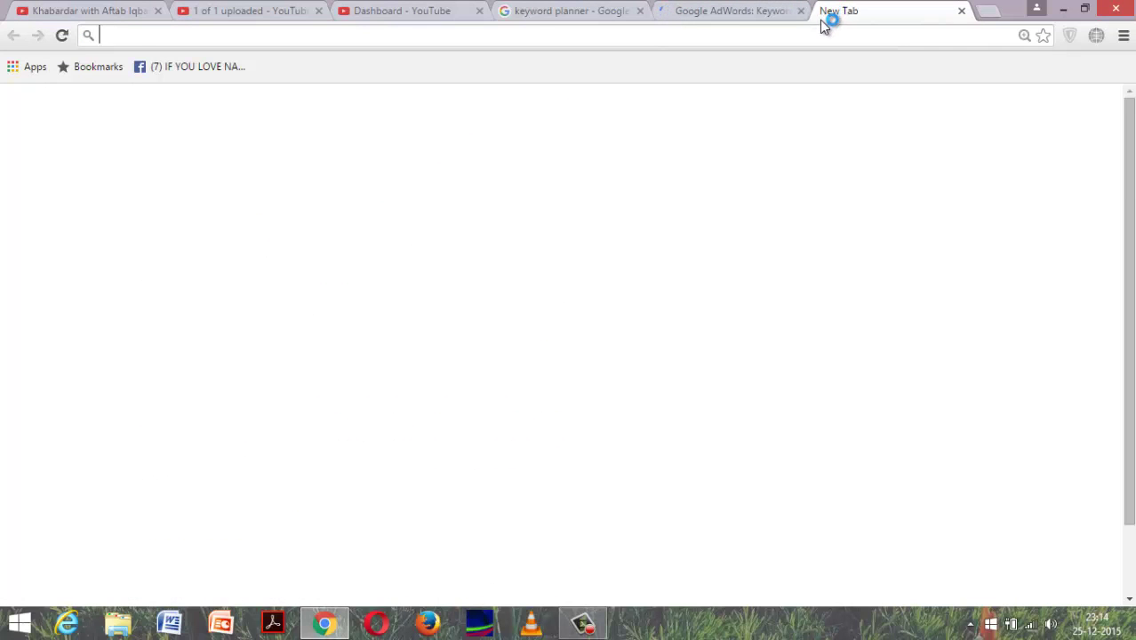
pyautogui.write('you')
pyautogui.click(458, 65)
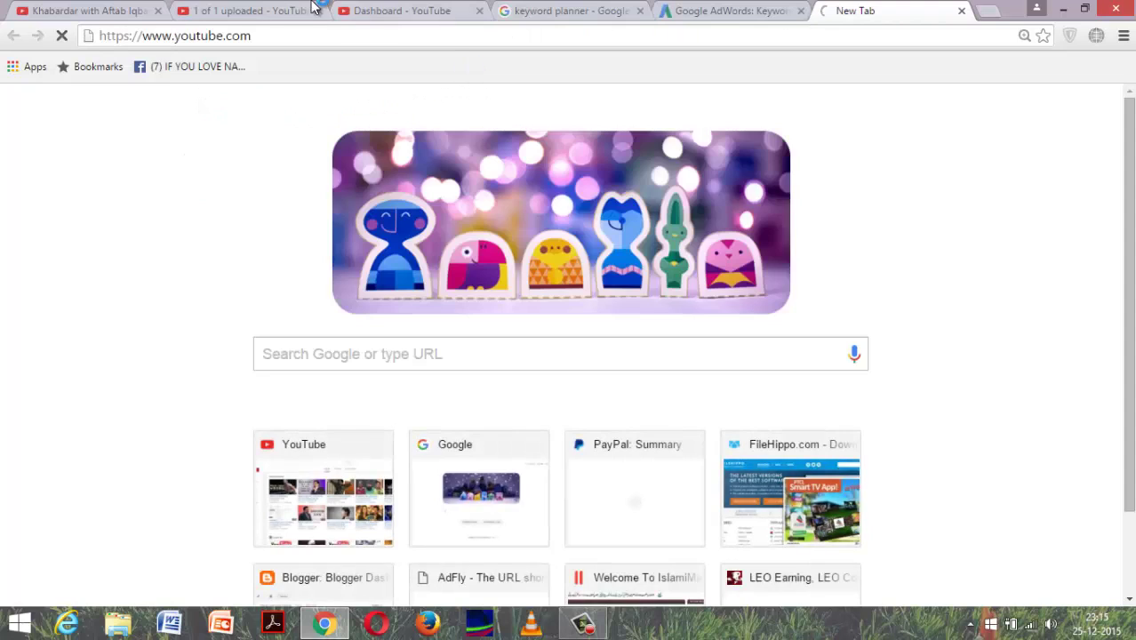
pyautogui.click(313, 7)
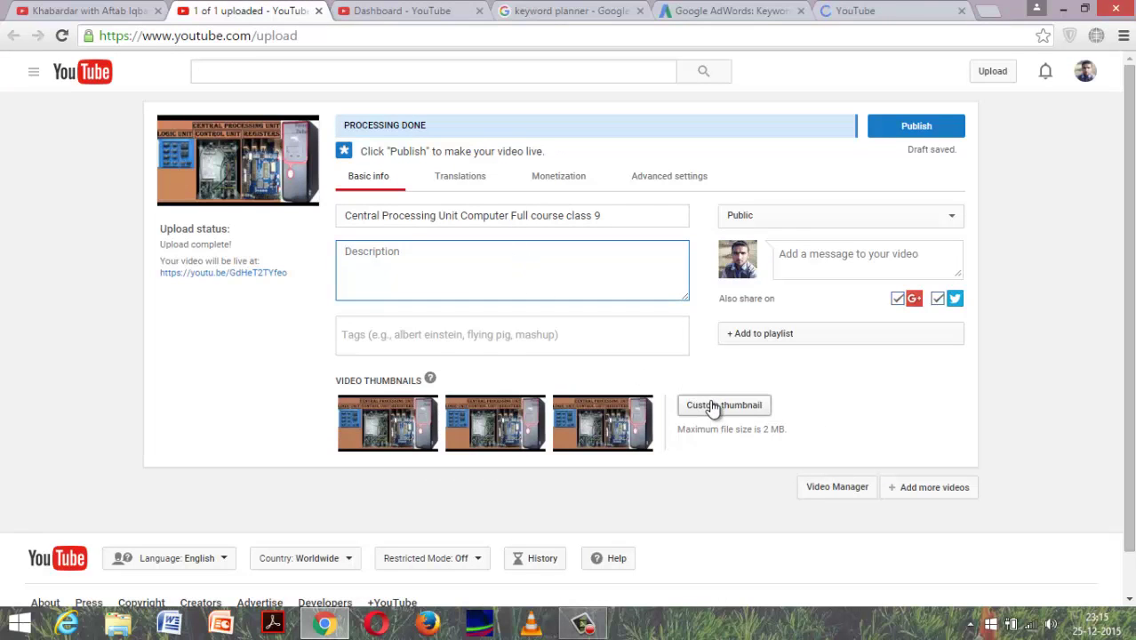
pyautogui.click(428, 10)
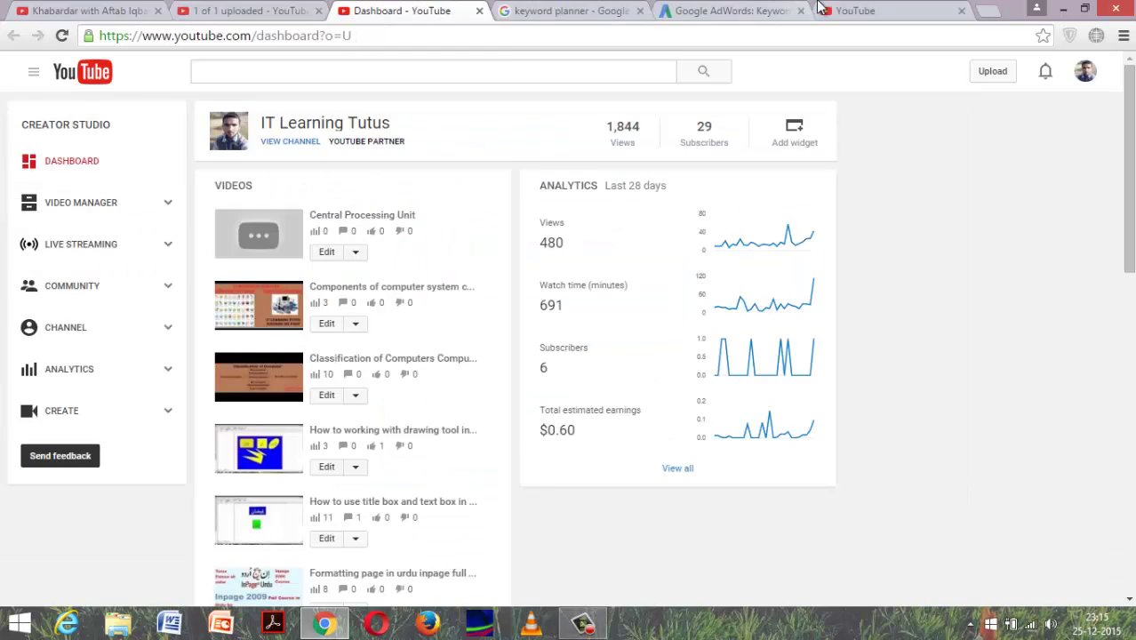
pyautogui.click(835, 9)
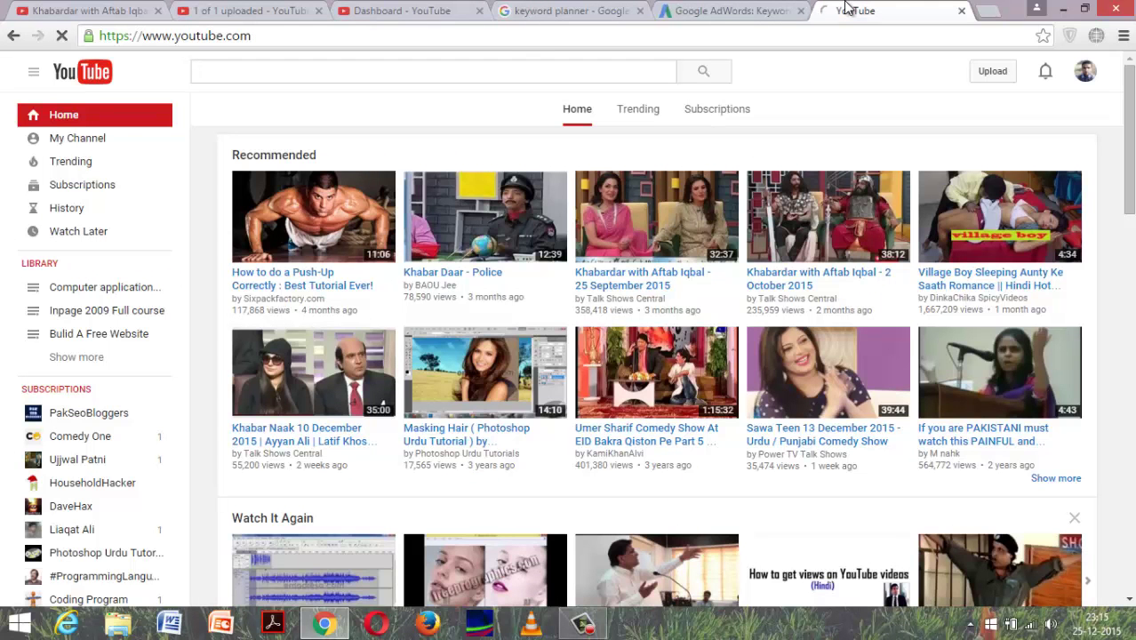
# Step: Sign in to AdWords from the Keyword Planner page and start over with a new plan
pyautogui.click(718, 10)
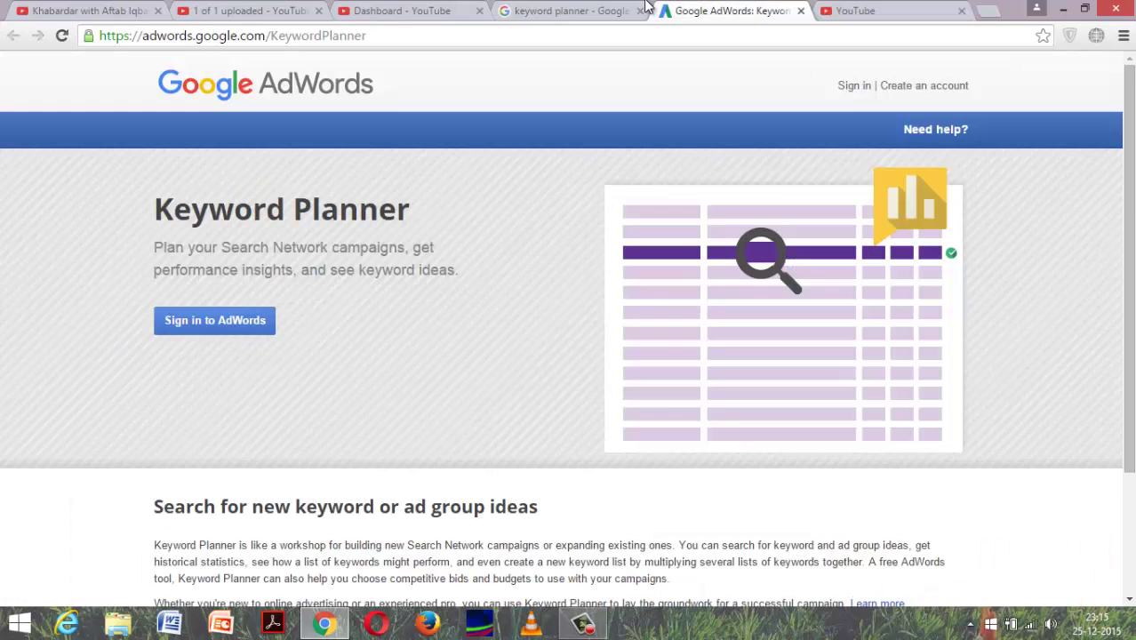
pyautogui.click(246, 325)
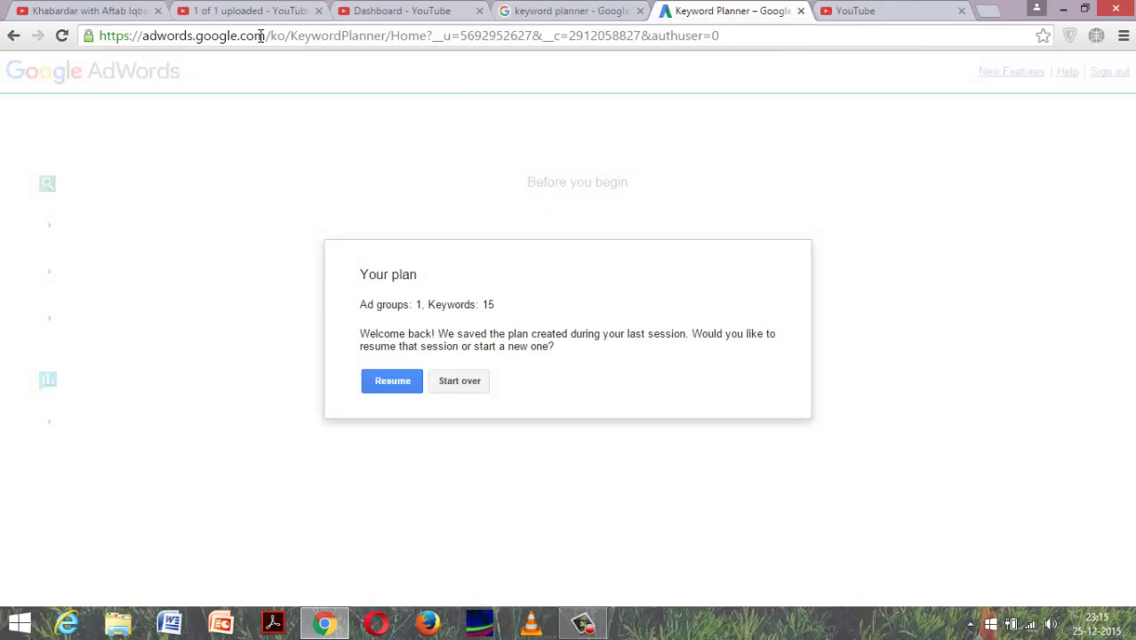
pyautogui.click(476, 383)
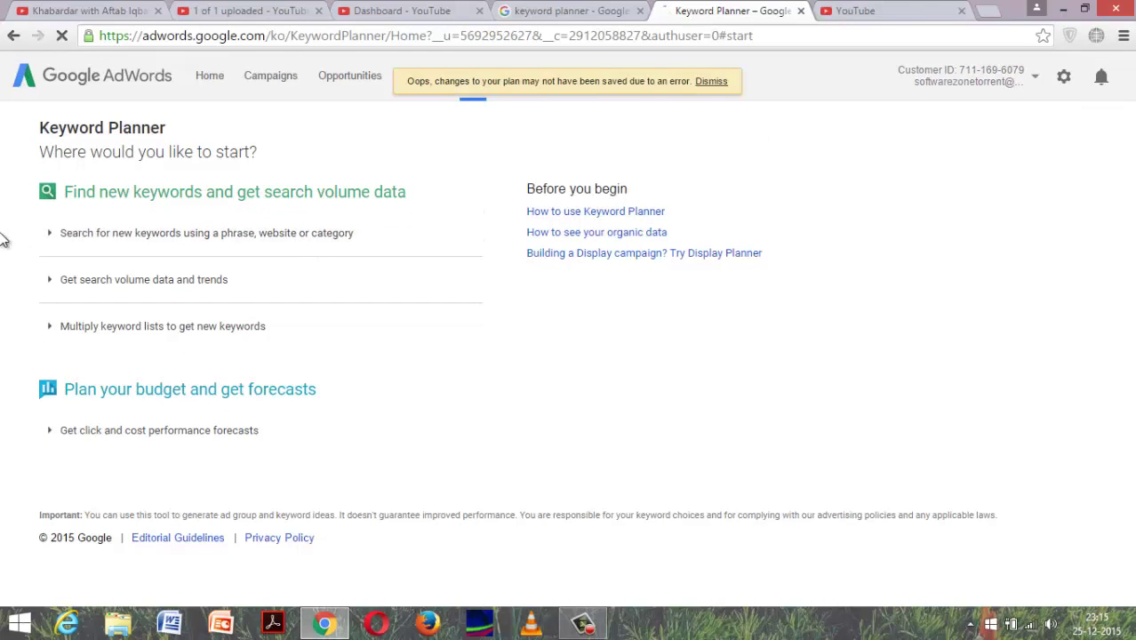
# Step: Dismiss the plan error notice and expand the search for new keywords using a phrase, website or category
pyautogui.click(121, 239)
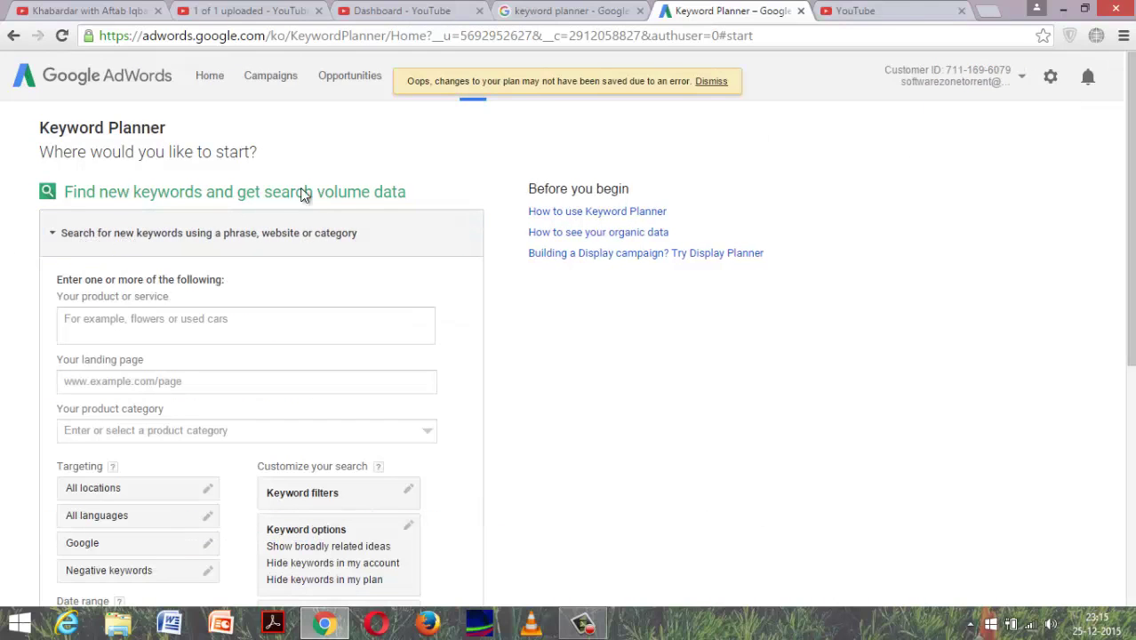
pyautogui.click(706, 83)
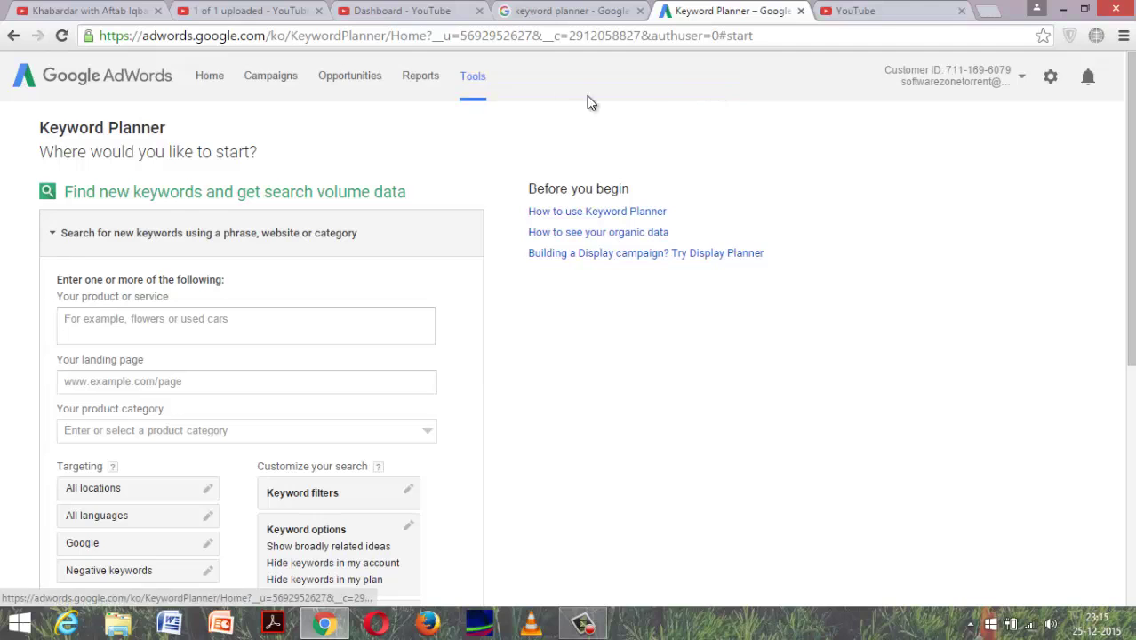
pyautogui.click(471, 80)
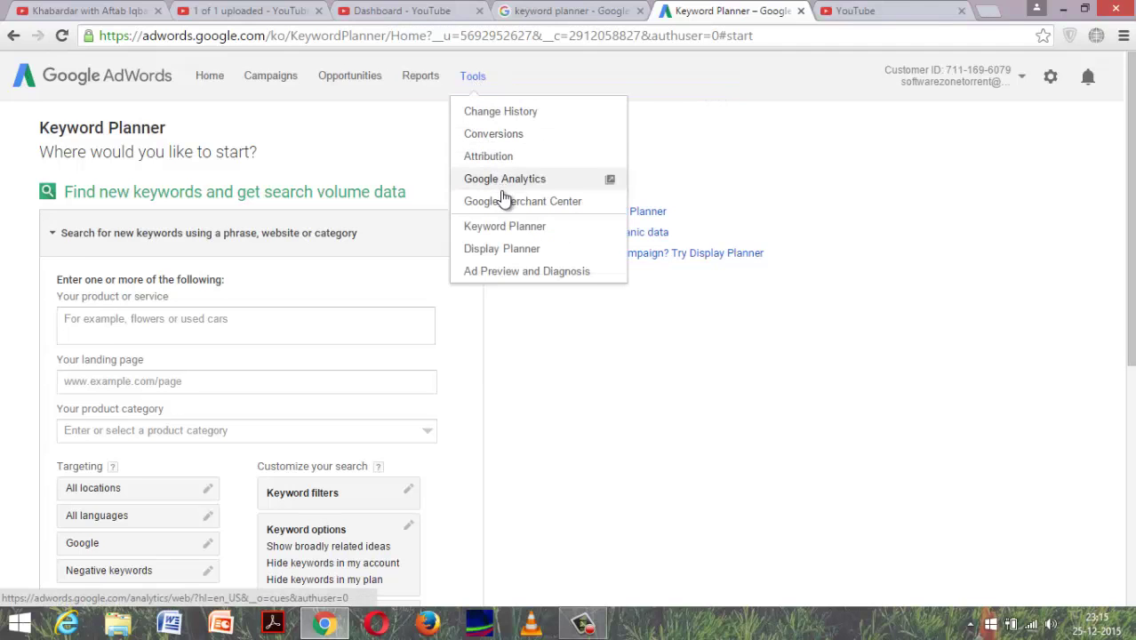
pyautogui.click(209, 317)
pyautogui.click(183, 253)
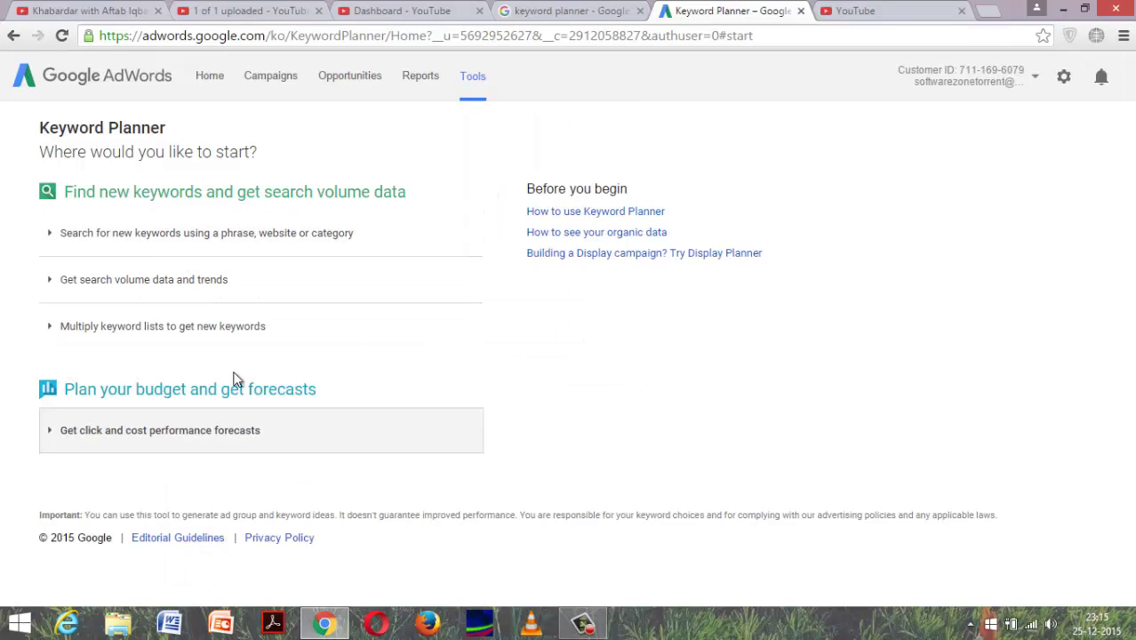
pyautogui.click(285, 241)
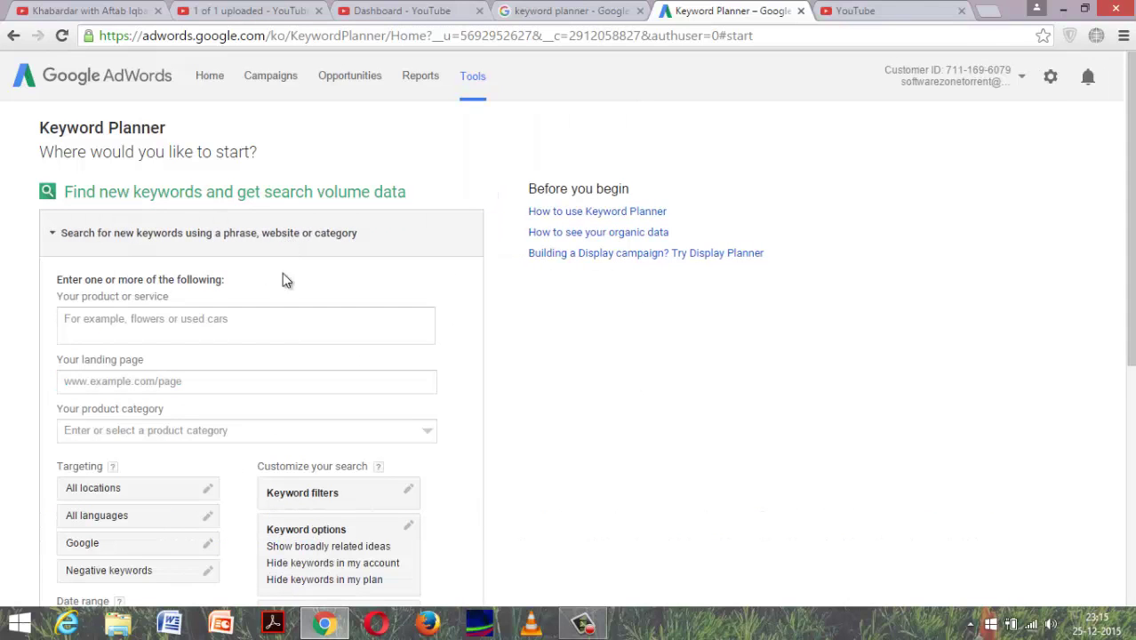
# Step: Enter "Central processing unit" as the product or service for the keyword search
pyautogui.click(247, 317)
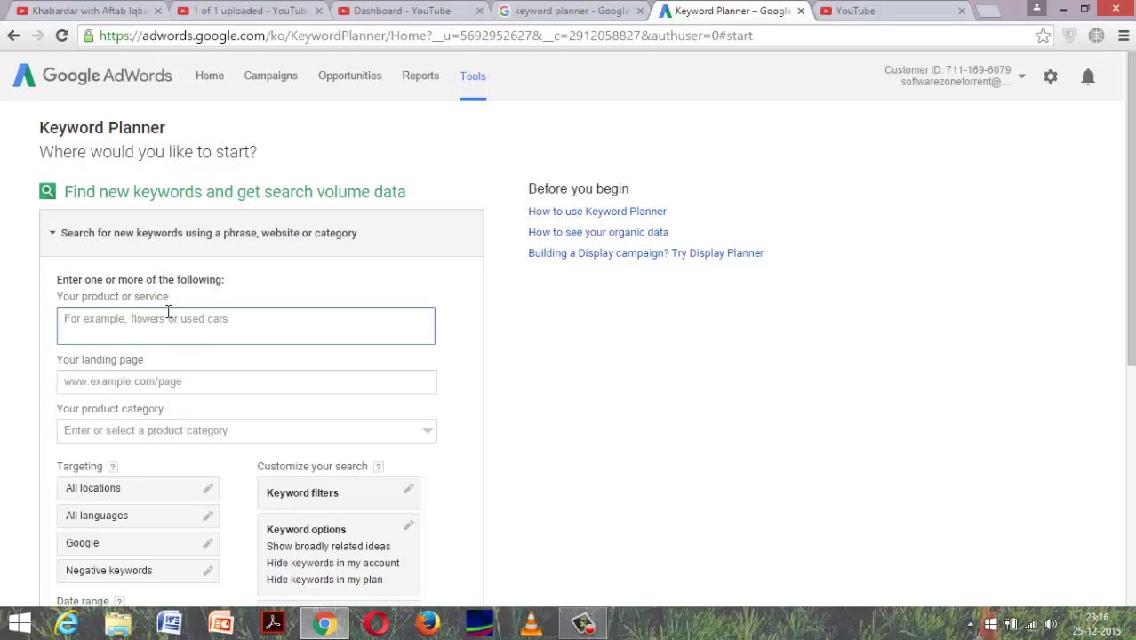
pyautogui.write('cessi')
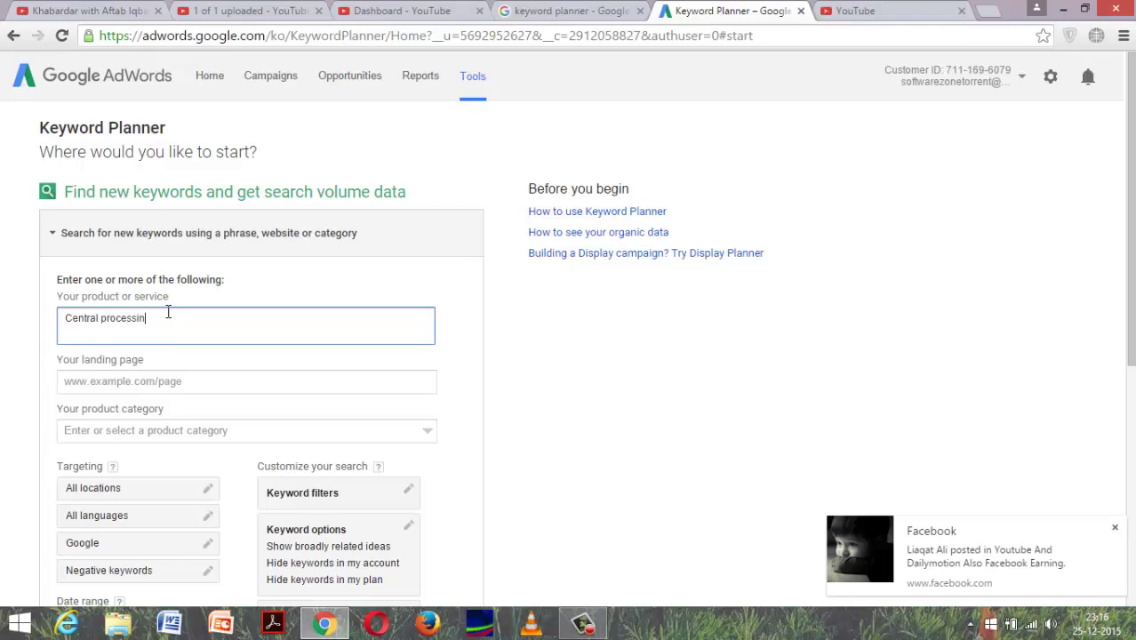
pyautogui.write('ni')
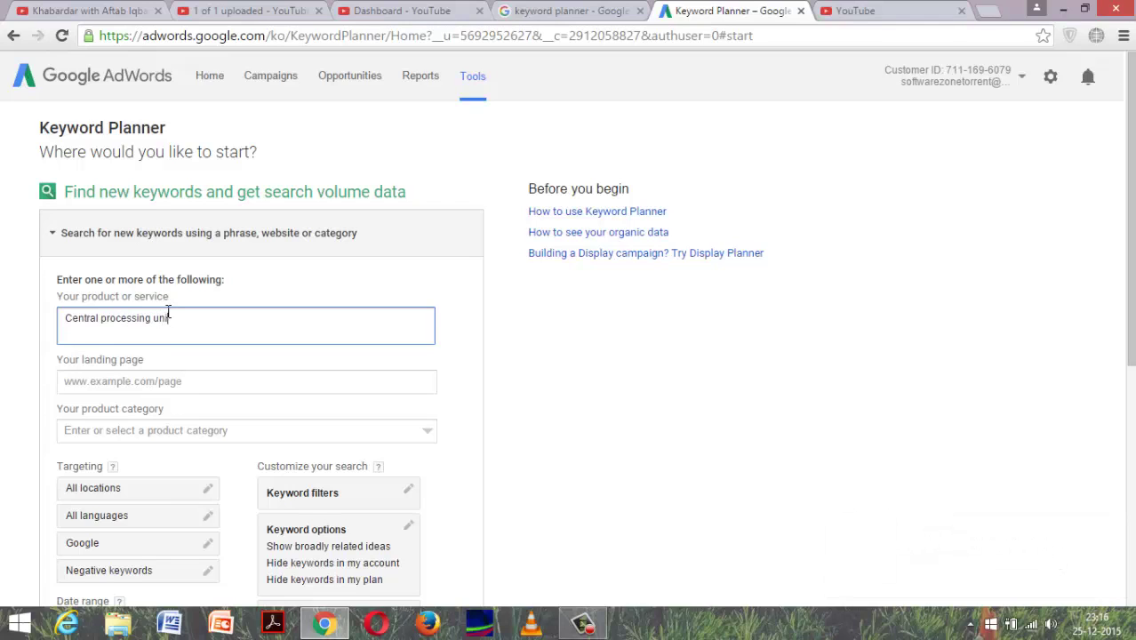
pyautogui.write('t')
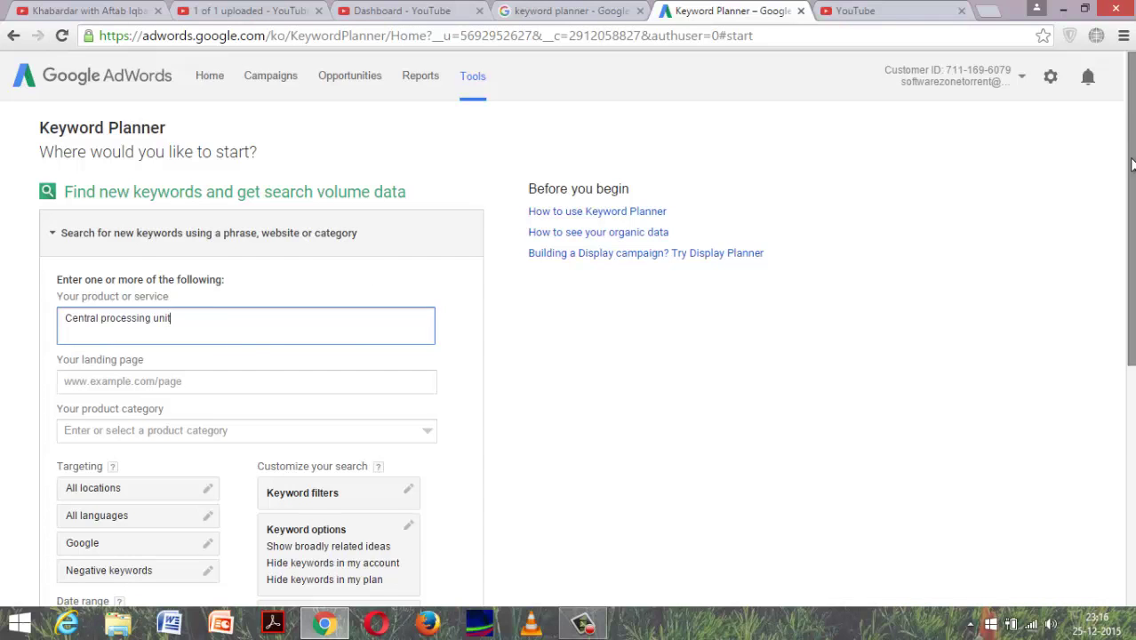
# Step: Edit the location targeting of the keyword search and add the country United States
pyautogui.scroll(-2, 563, 313)
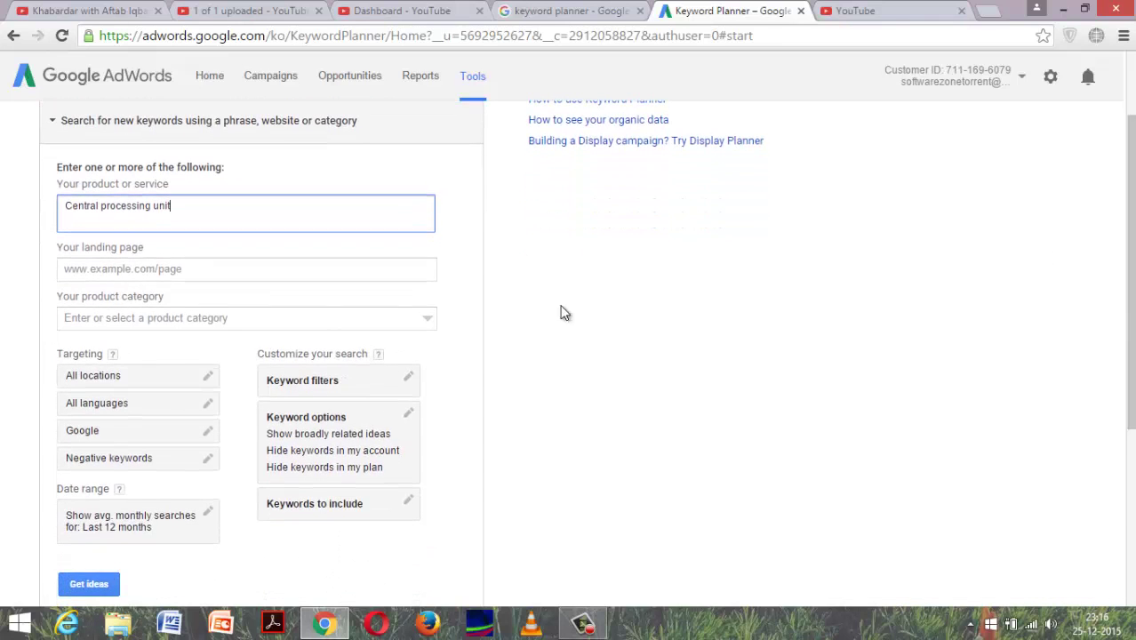
pyautogui.click(160, 380)
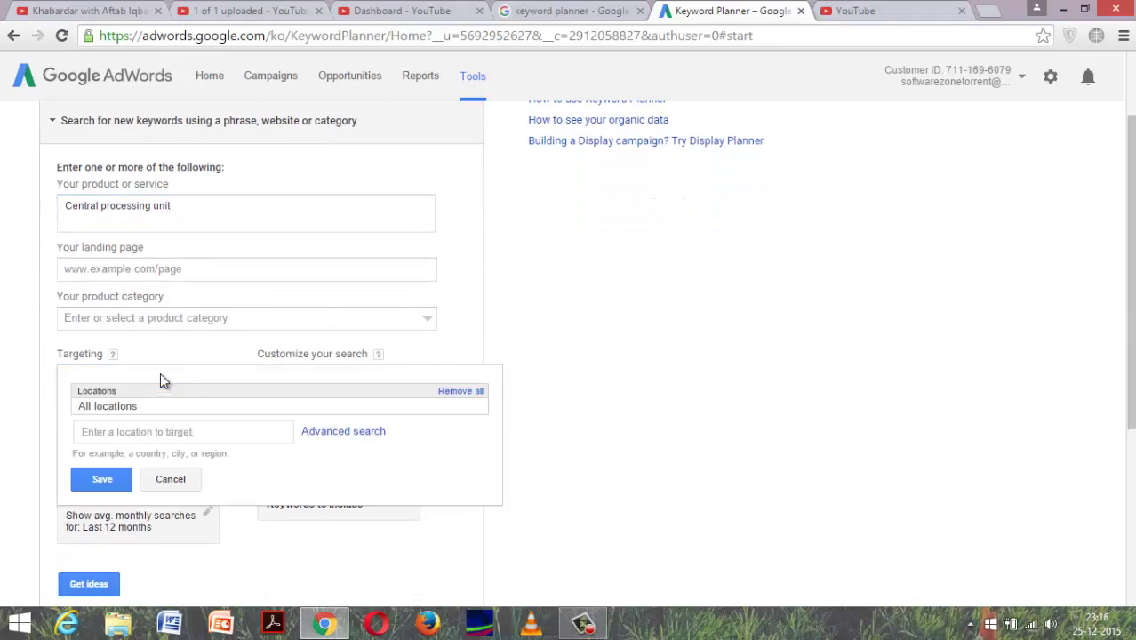
pyautogui.click(92, 486)
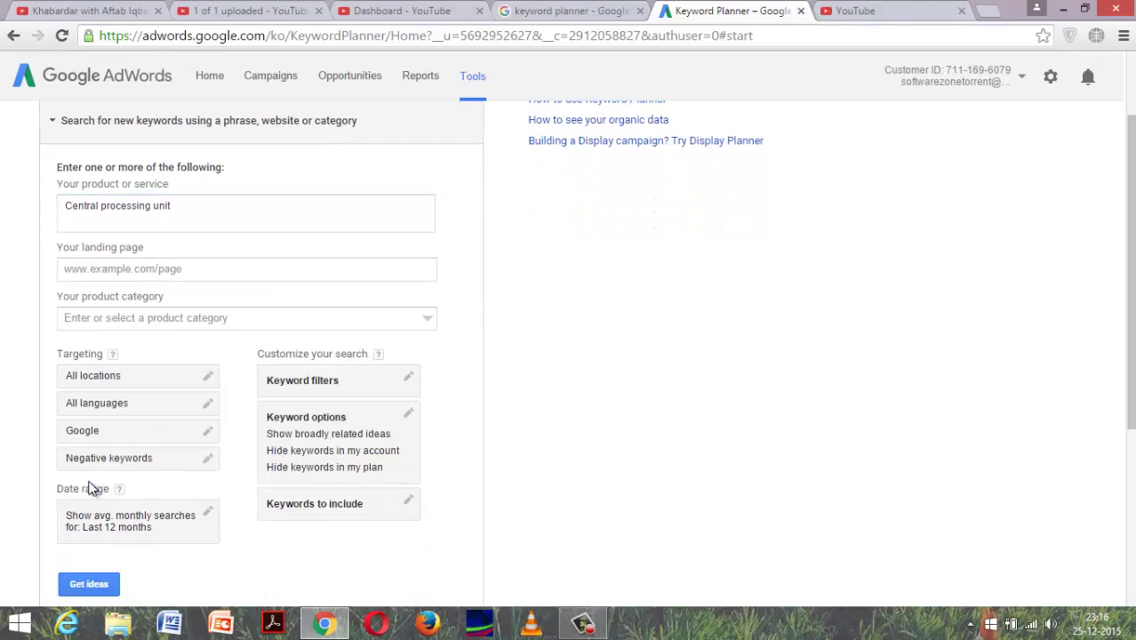
pyautogui.click(207, 380)
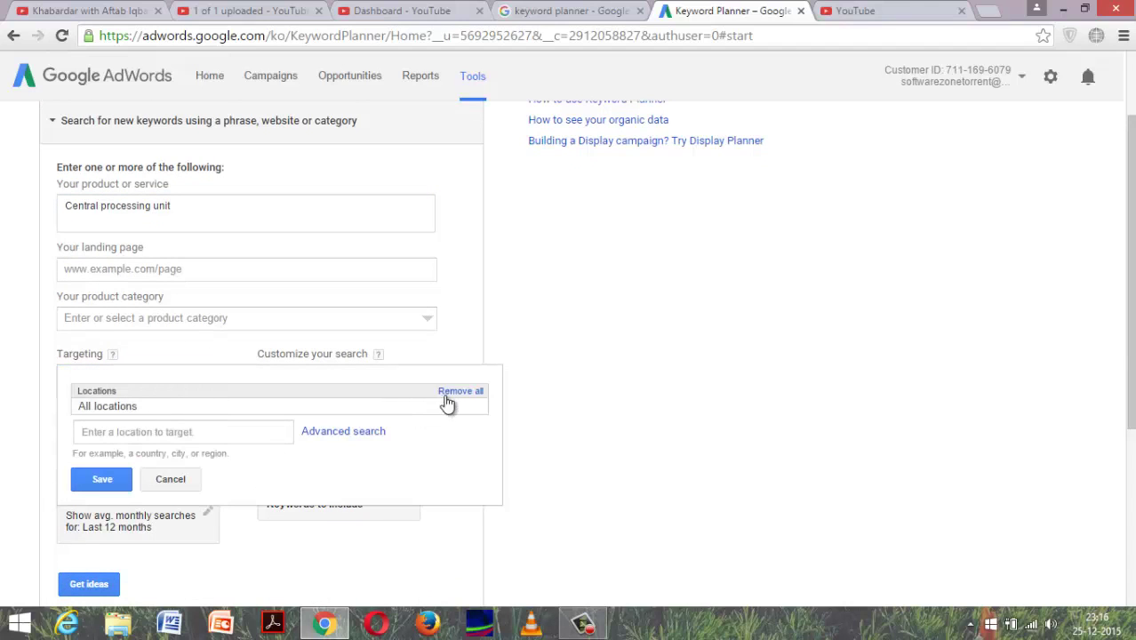
pyautogui.click(331, 432)
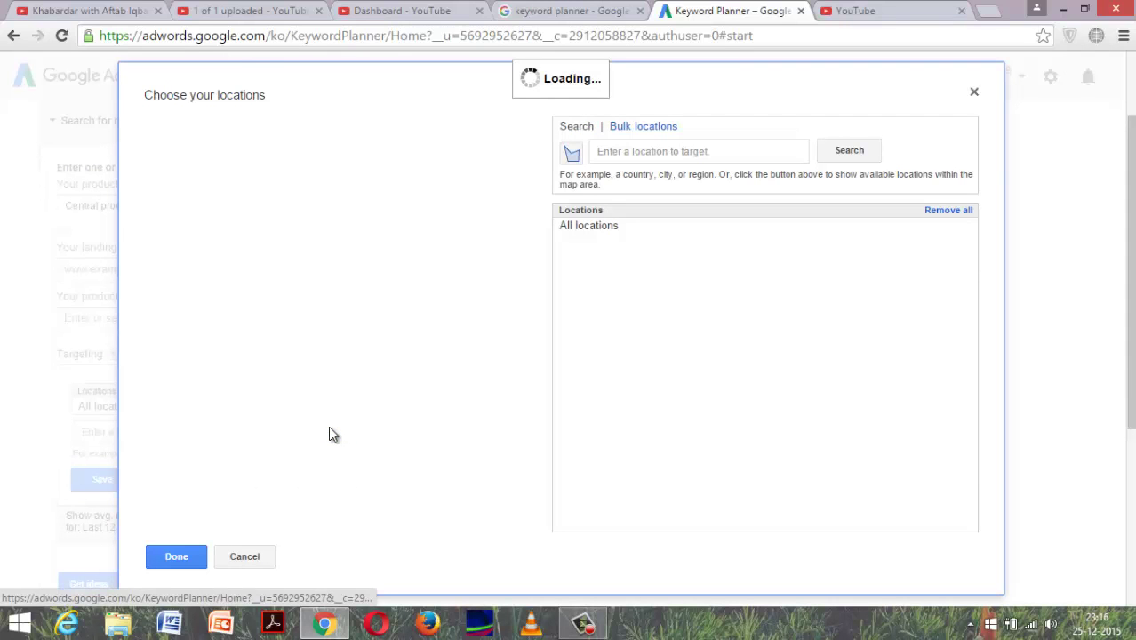
pyautogui.click(978, 96)
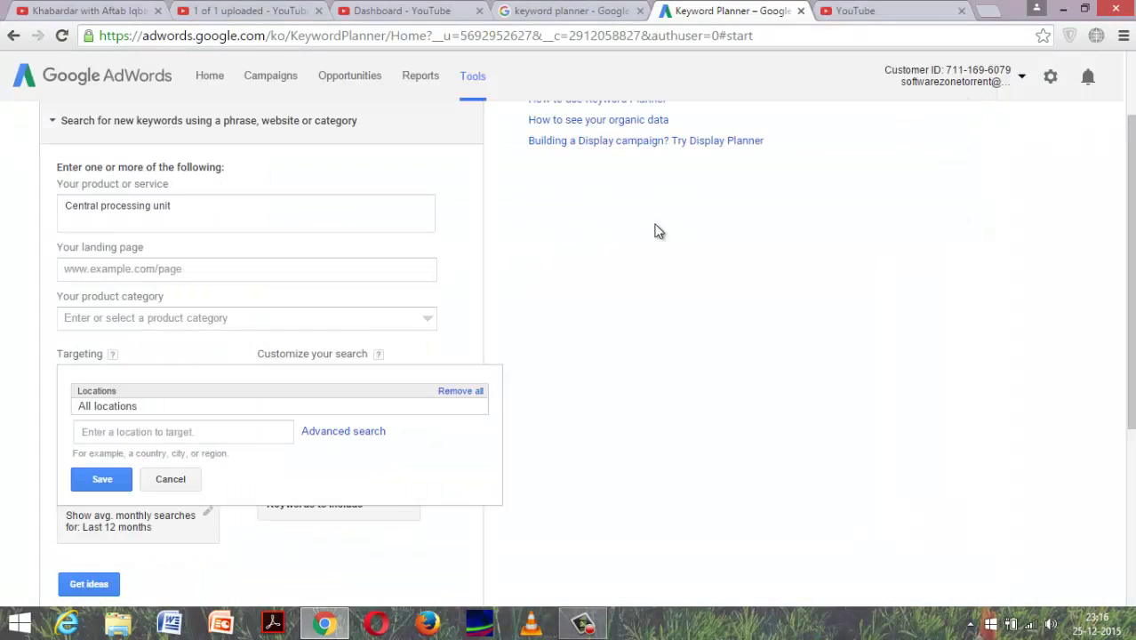
pyautogui.click(213, 431)
pyautogui.write('us')
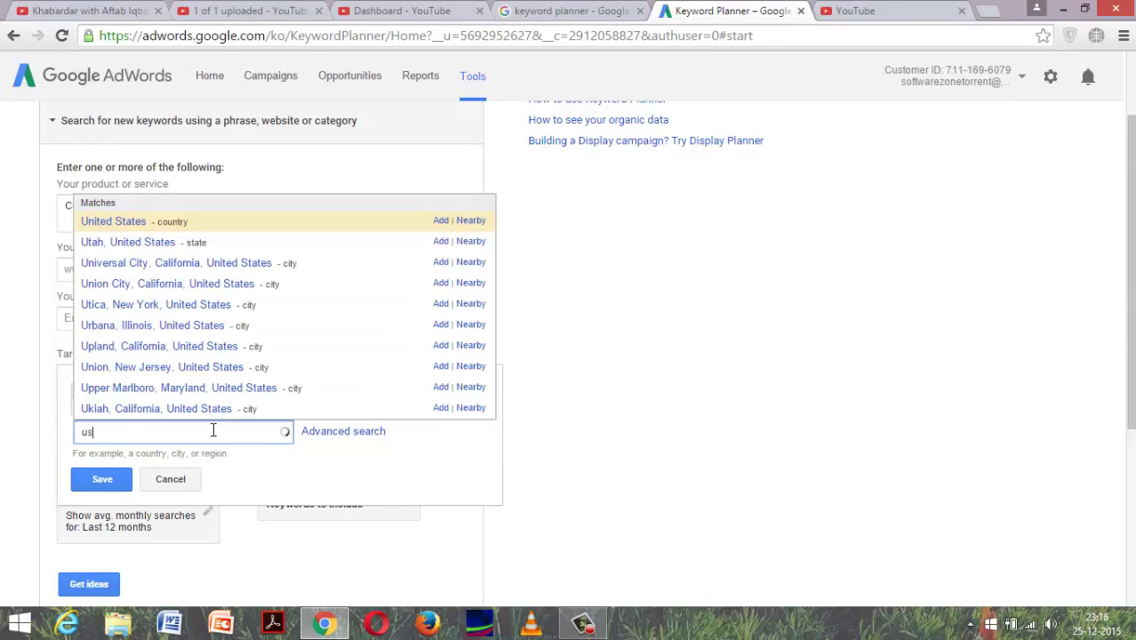
pyautogui.click(138, 271)
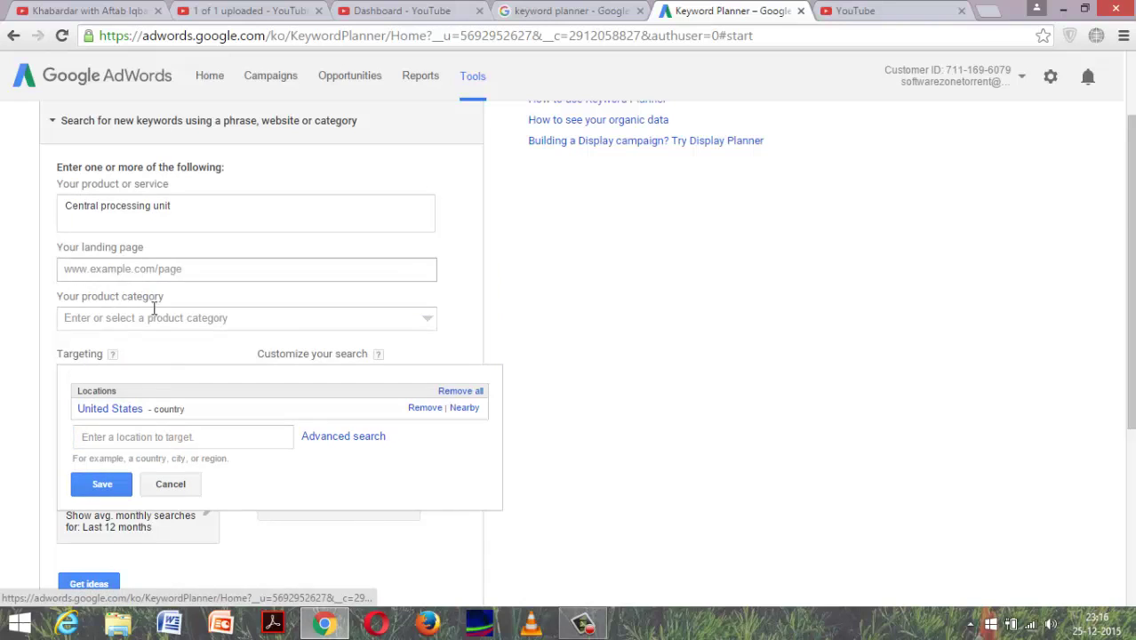
# Step: Add the countries India and Pakistan to the targeted locations
pyautogui.click(162, 440)
pyautogui.write('india')
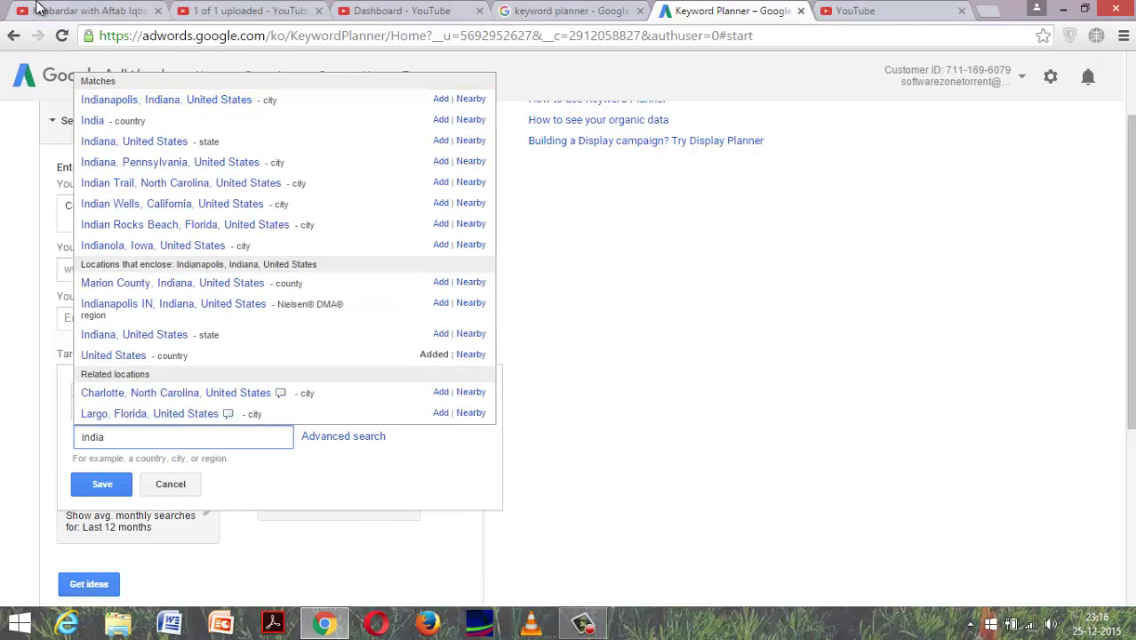
pyautogui.click(101, 116)
pyautogui.click(130, 451)
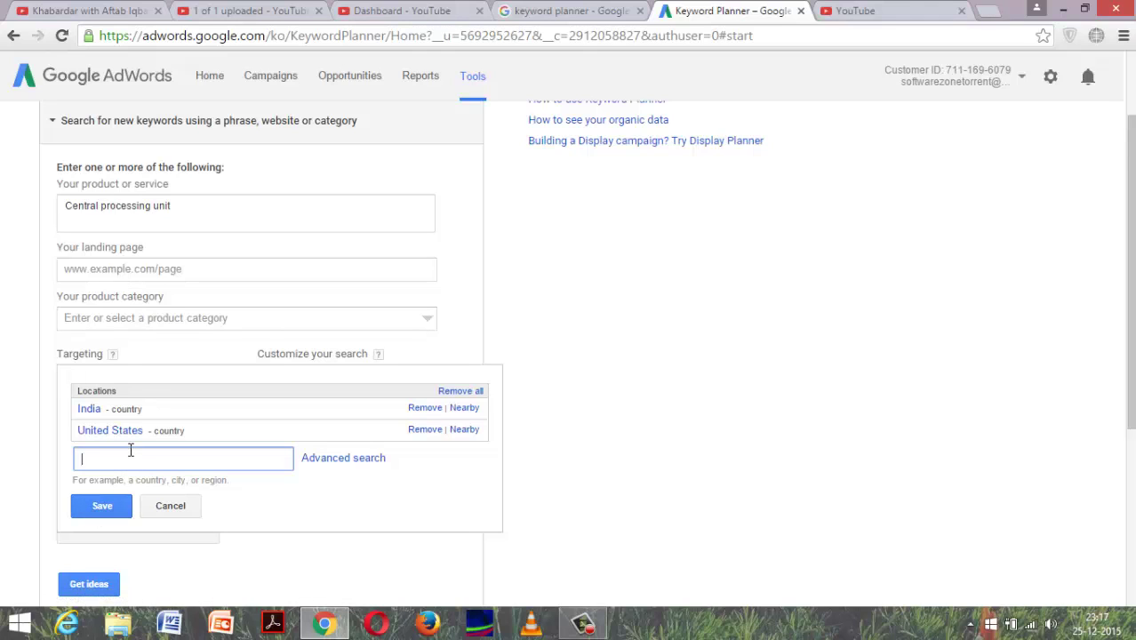
pyautogui.write('pakistan')
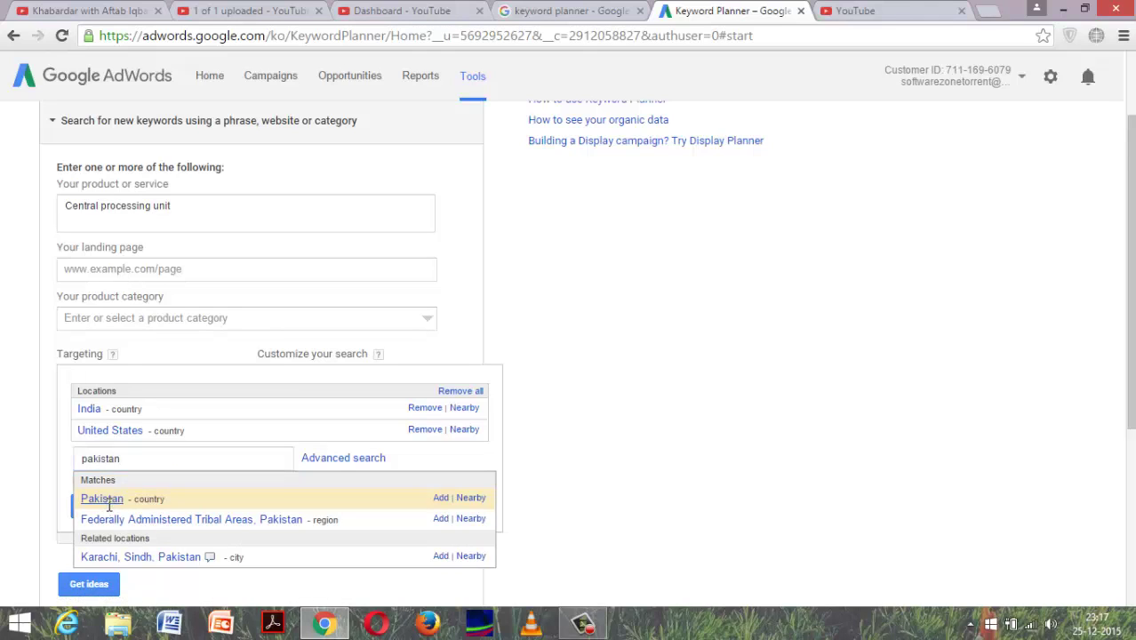
pyautogui.click(109, 498)
# Step: Add the country Australia to the targeted locations
pyautogui.click(132, 488)
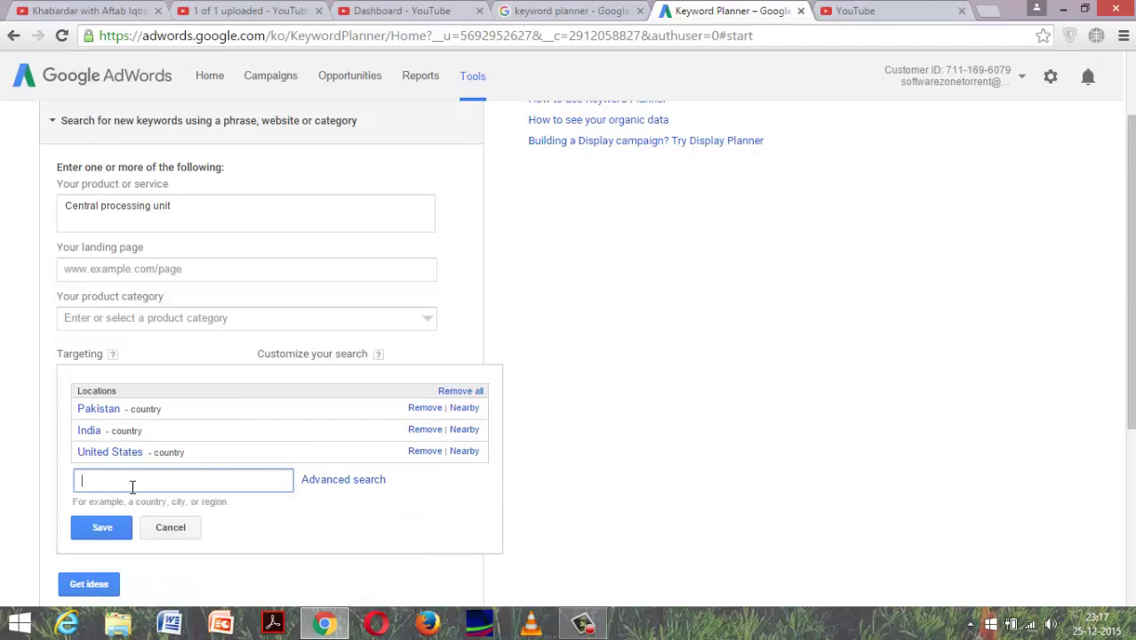
pyautogui.write('aust')
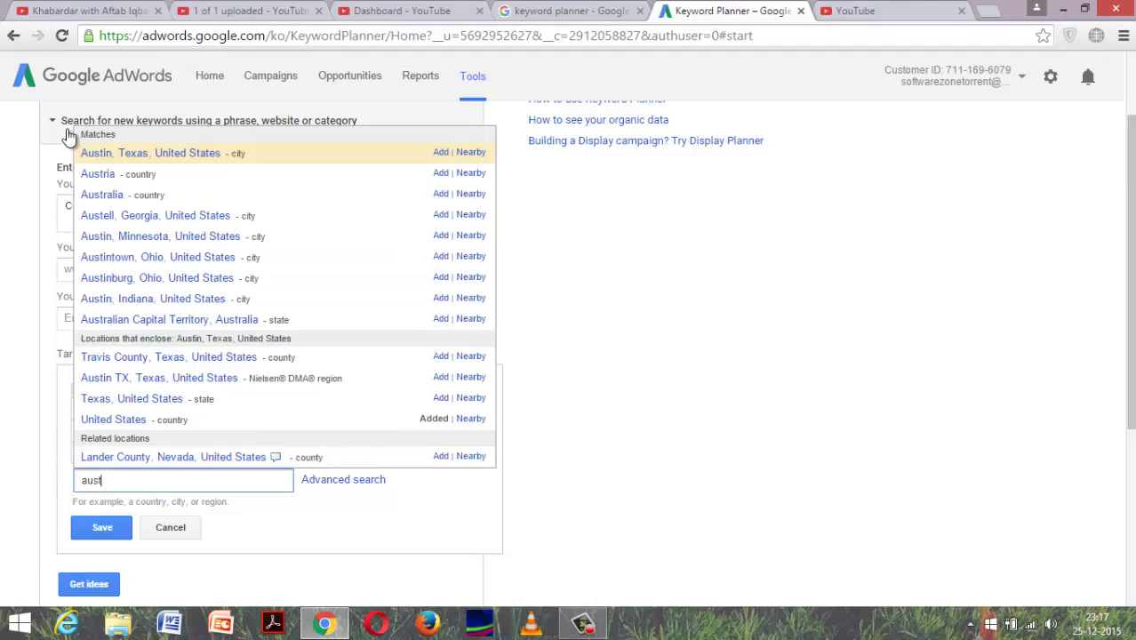
pyautogui.click(107, 196)
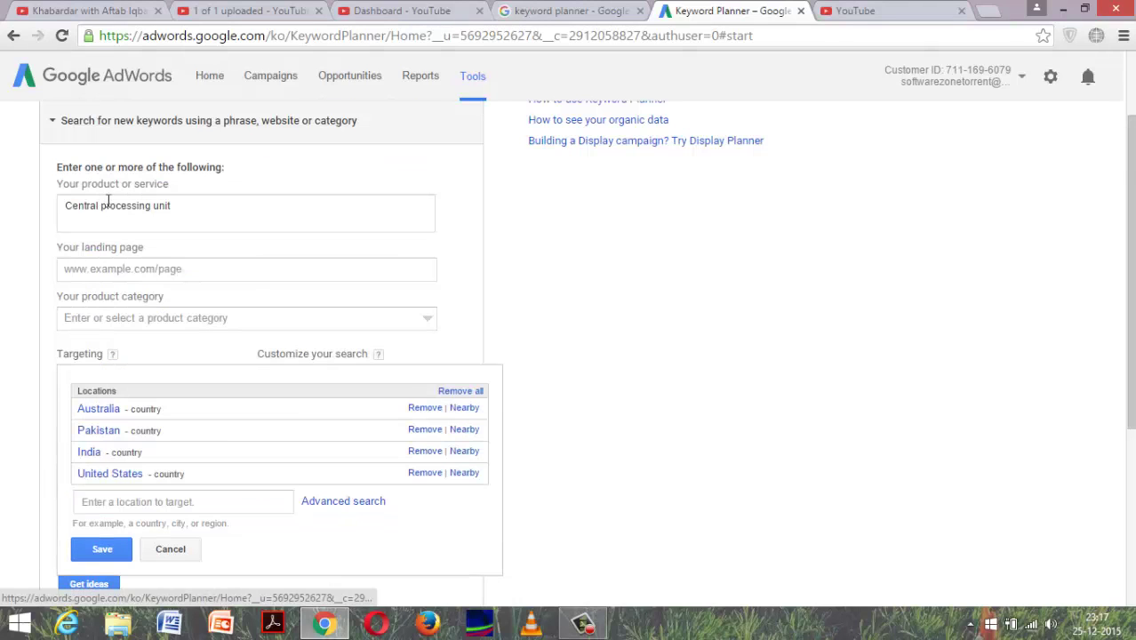
# Step: Add the province England, United Kingdom to the targeted locations, save the targeting and get the keyword ideas
pyautogui.click(113, 502)
pyautogui.write('engl')
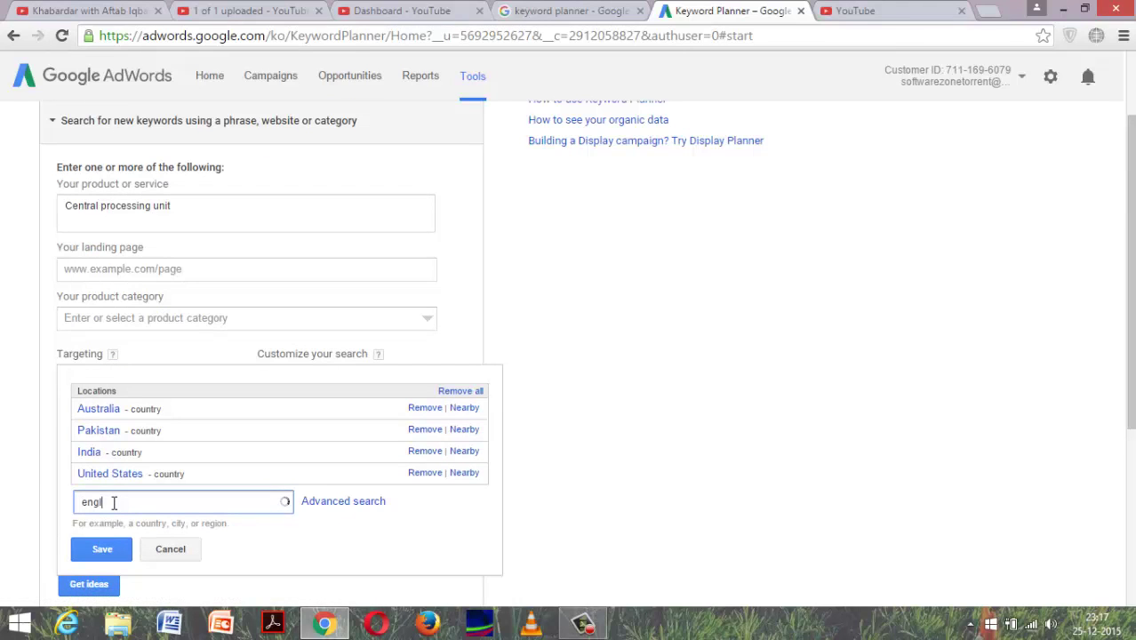
pyautogui.write('and')
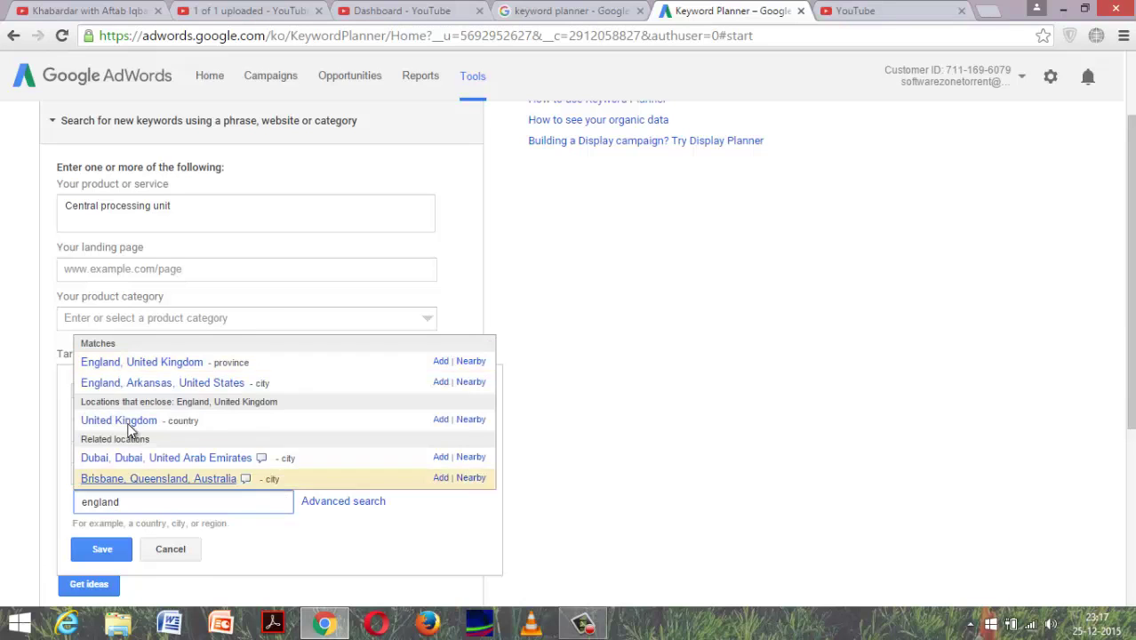
pyautogui.click(120, 368)
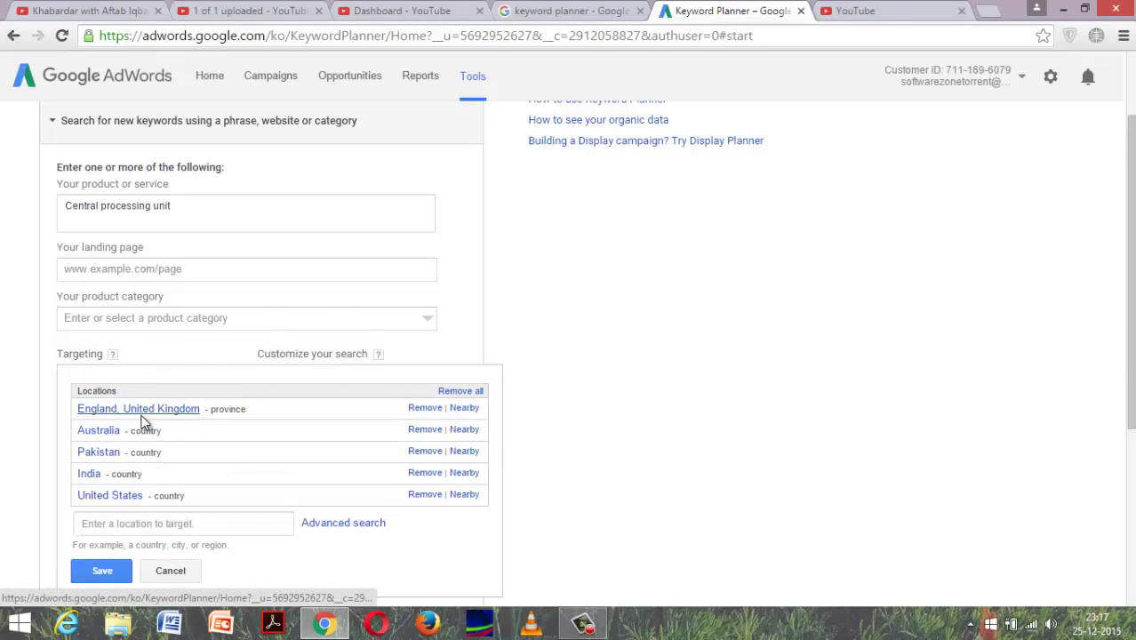
pyautogui.click(101, 574)
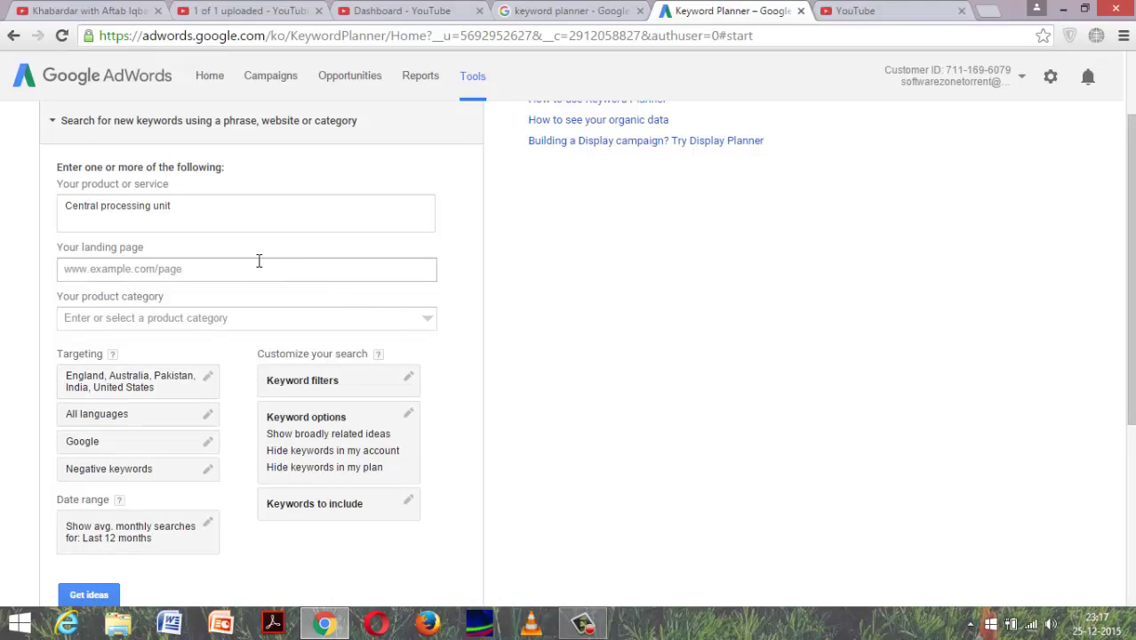
pyautogui.click(93, 594)
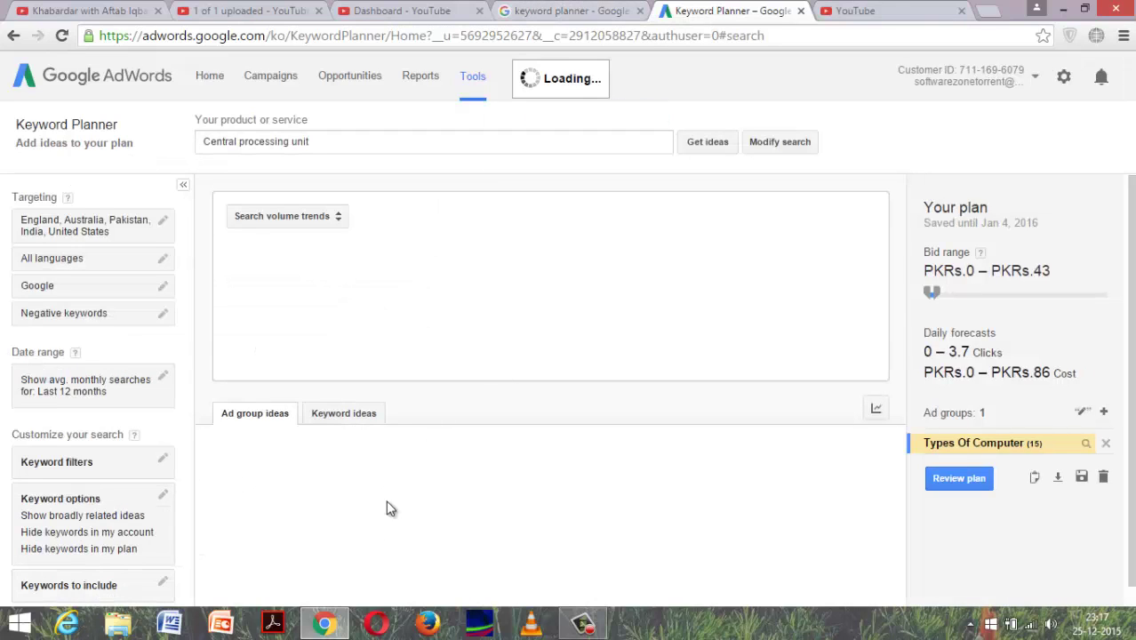
# Step: Launch Microsoft Word from the desktop and return to Keyword Planner in Chrome
pyautogui.moveTo(325, 628)
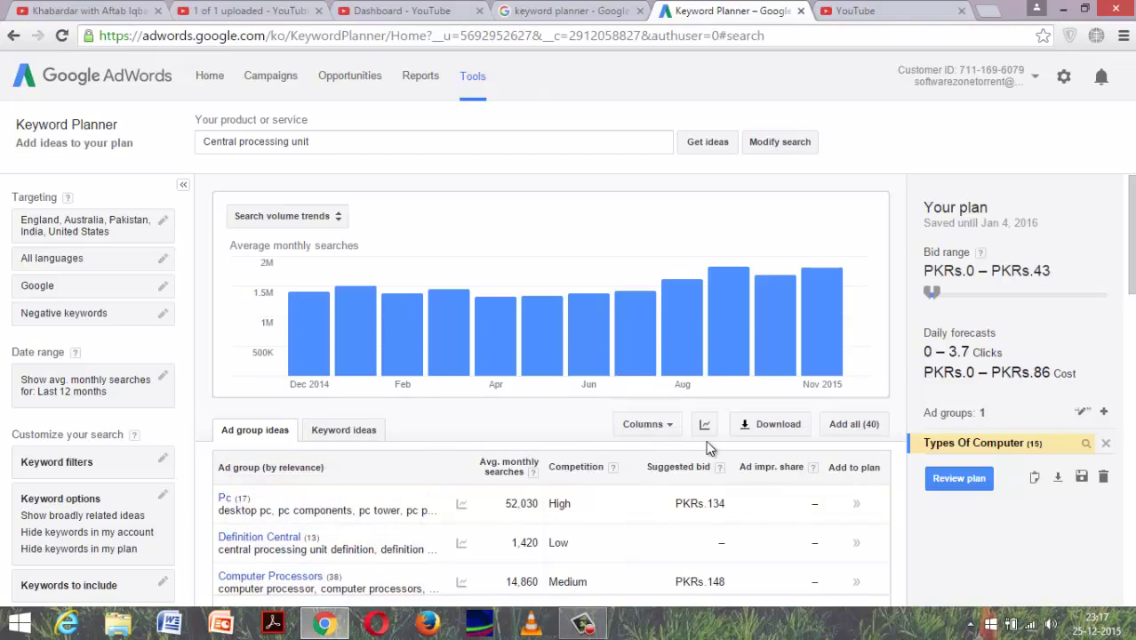
pyautogui.click(326, 628)
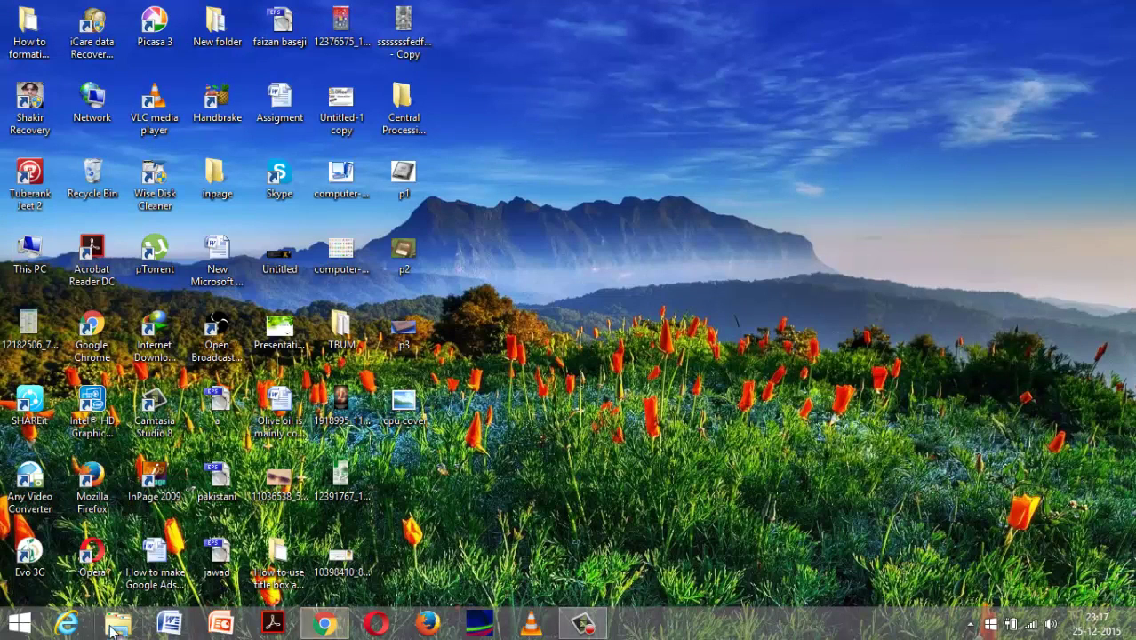
pyautogui.click(175, 623)
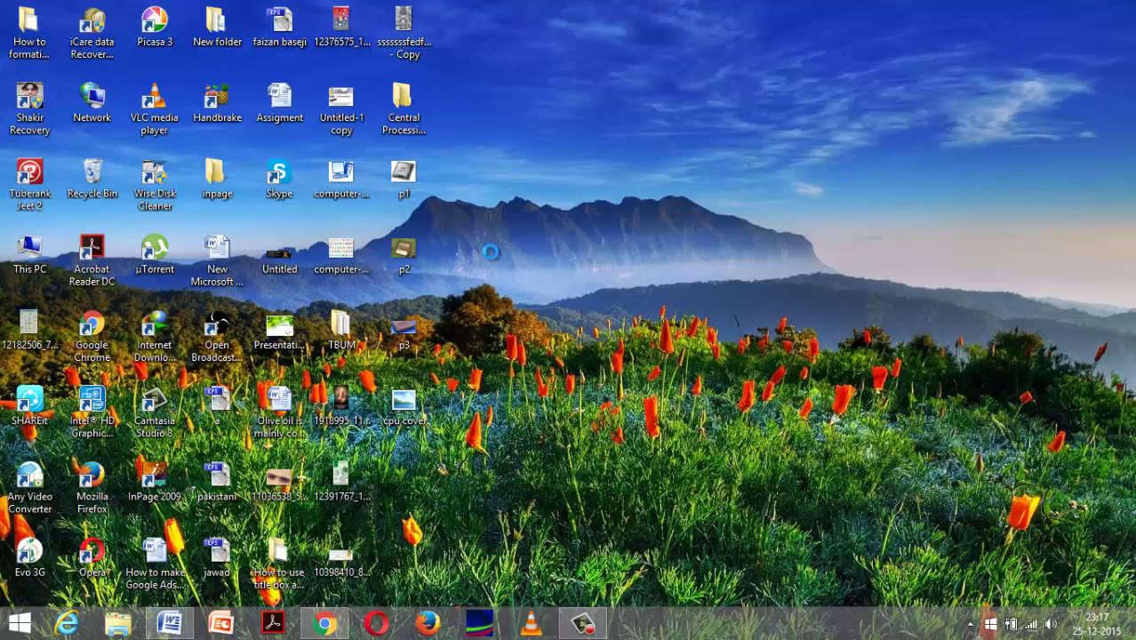
pyautogui.click(326, 624)
# Step: Sort the ad group ideas by suggested bid, highest first
pyautogui.moveTo(1128, 212); pyautogui.dragTo(1130, 256)
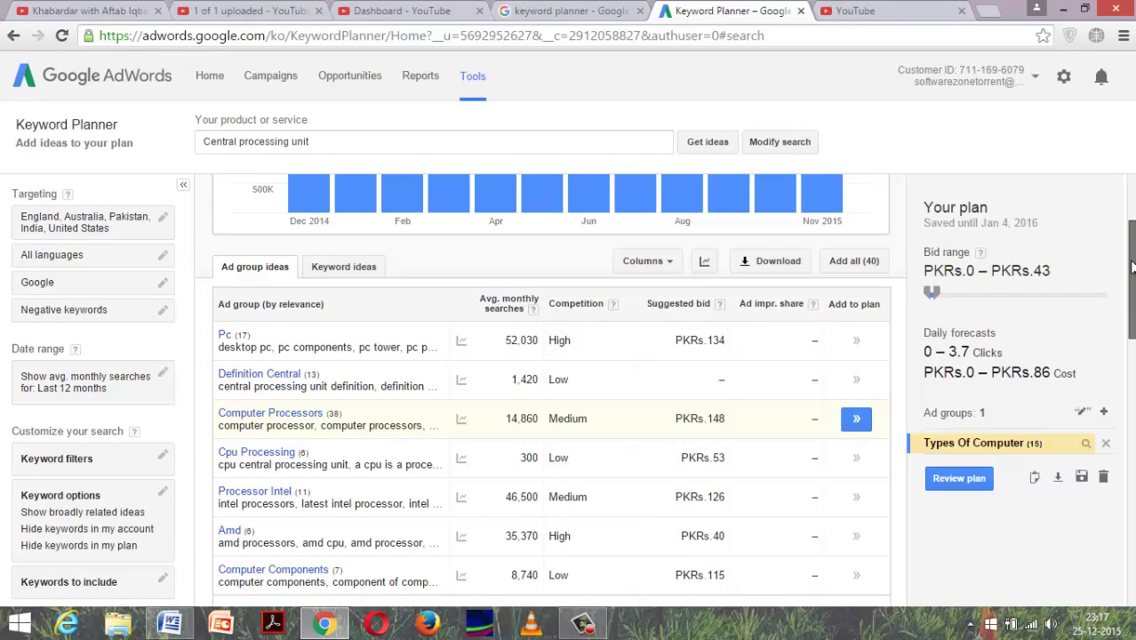
pyautogui.scroll(-1, 778, 386)
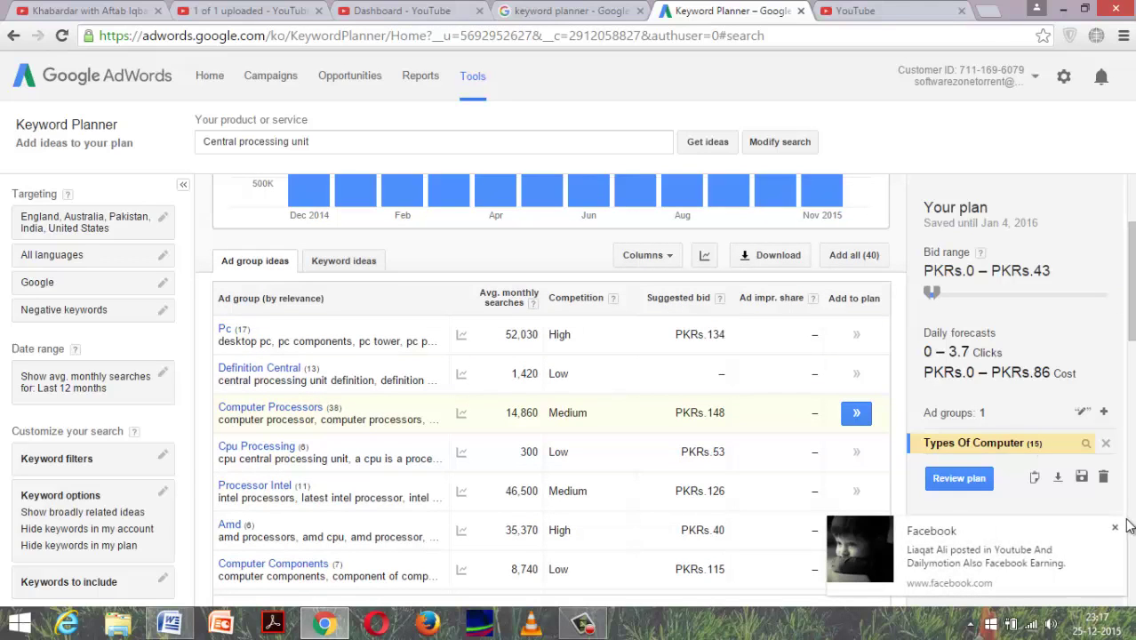
pyautogui.click(689, 299)
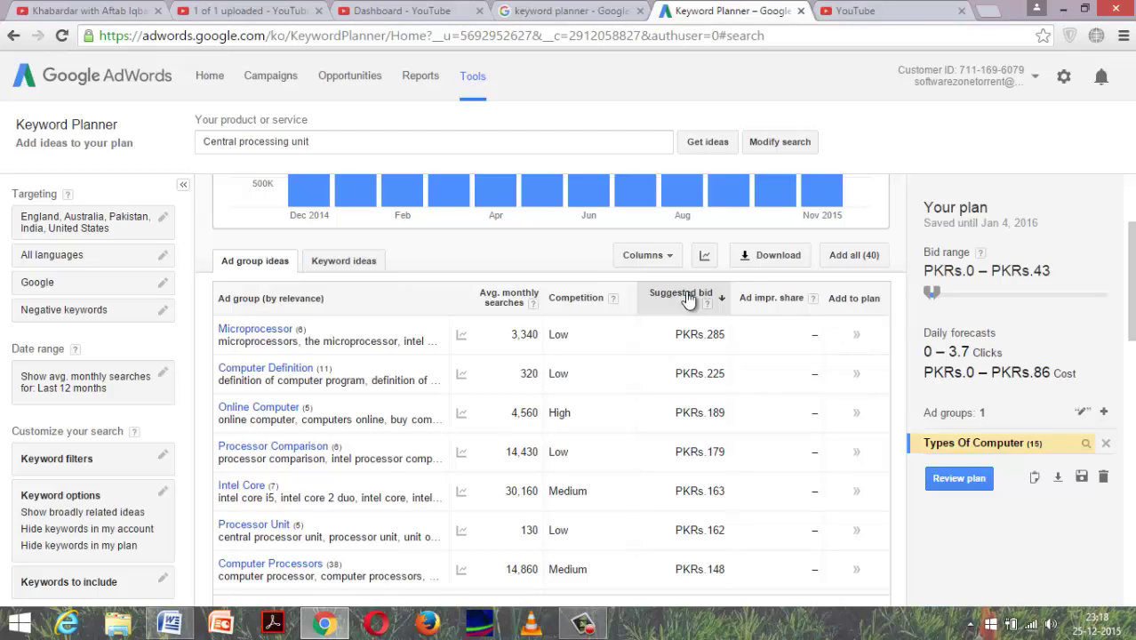
# Step: Look through the sorted ad groups, check the Cpu group's monthly searches and suggested bid, and open that group
pyautogui.moveTo(1128, 246); pyautogui.dragTo(1122, 335)
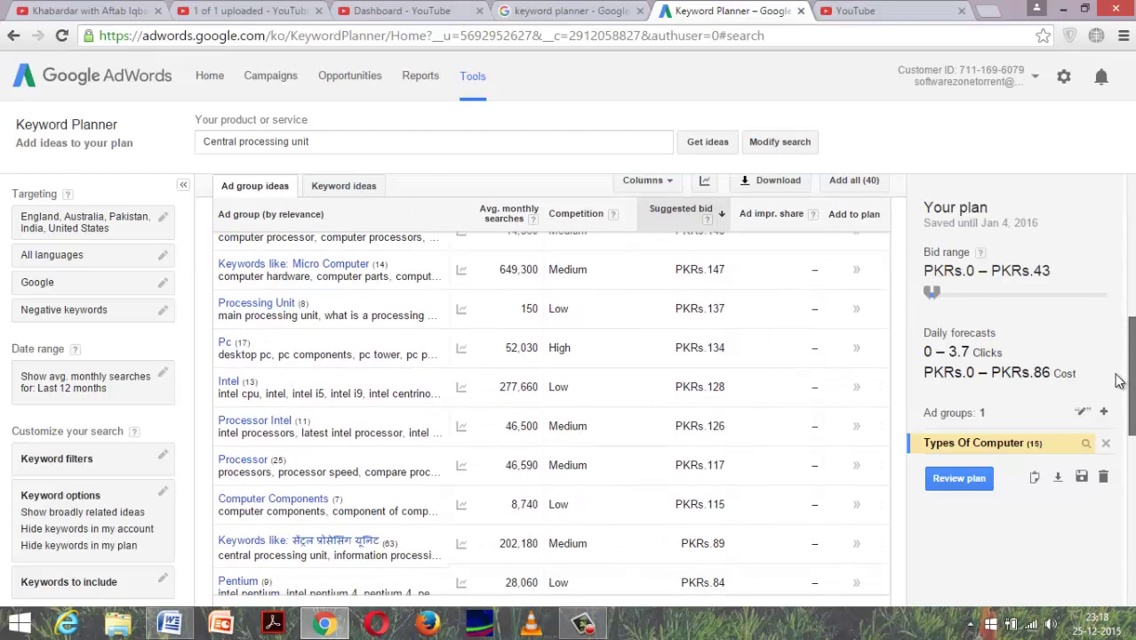
pyautogui.moveTo(1121, 473); pyautogui.dragTo(1124, 516)
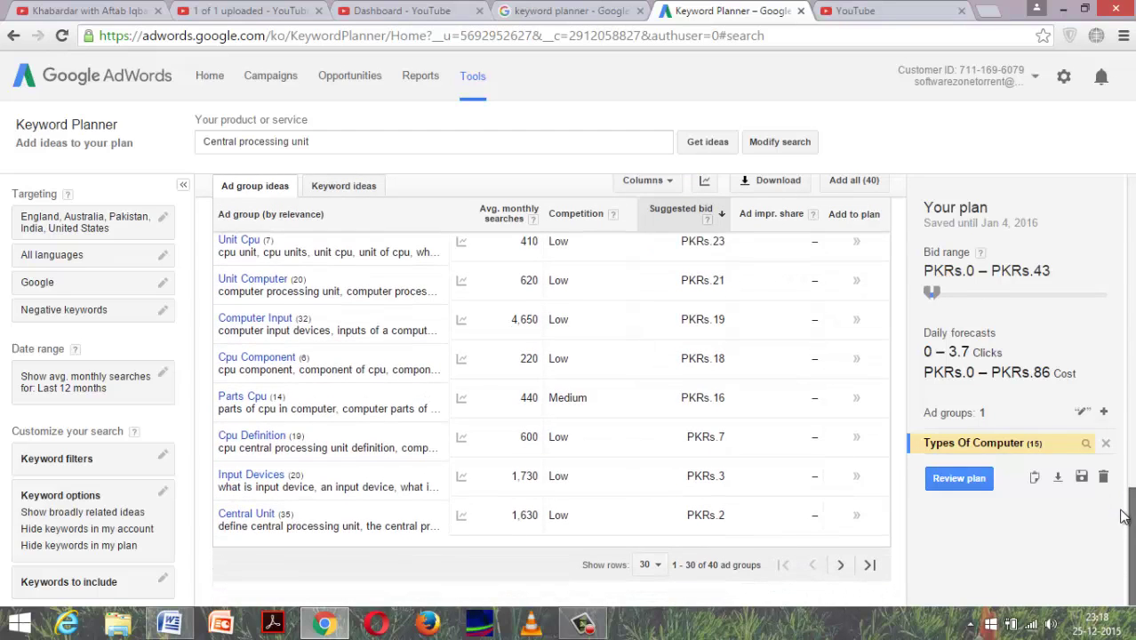
pyautogui.click(1122, 458)
pyautogui.moveTo(1123, 472); pyautogui.dragTo(1127, 501)
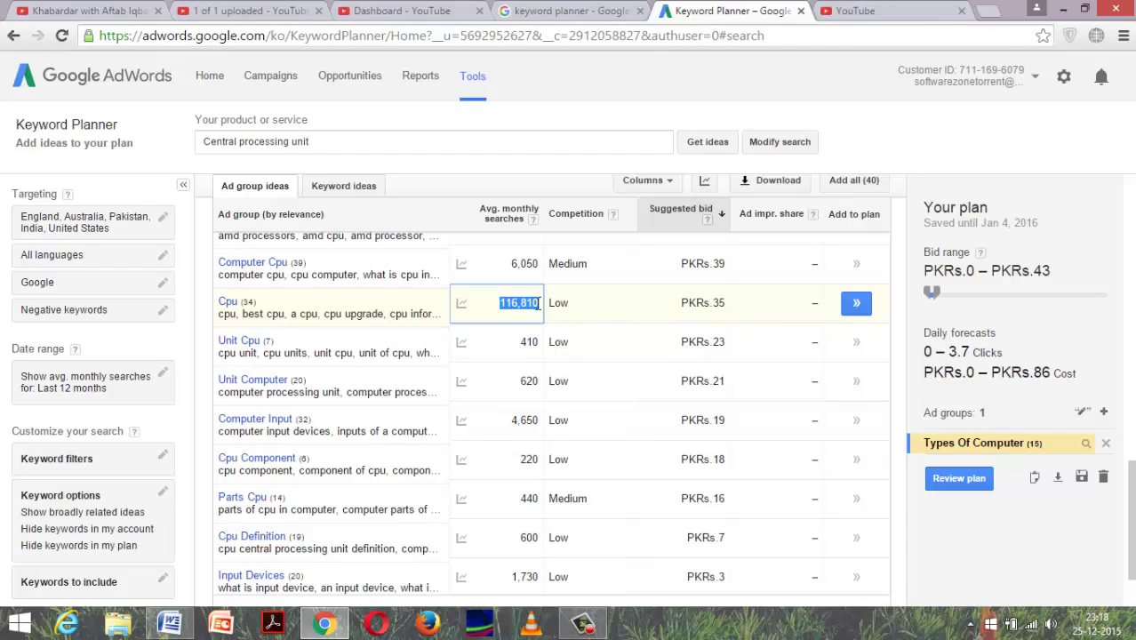
pyautogui.click(678, 306)
pyautogui.moveTo(706, 301); pyautogui.dragTo(725, 301)
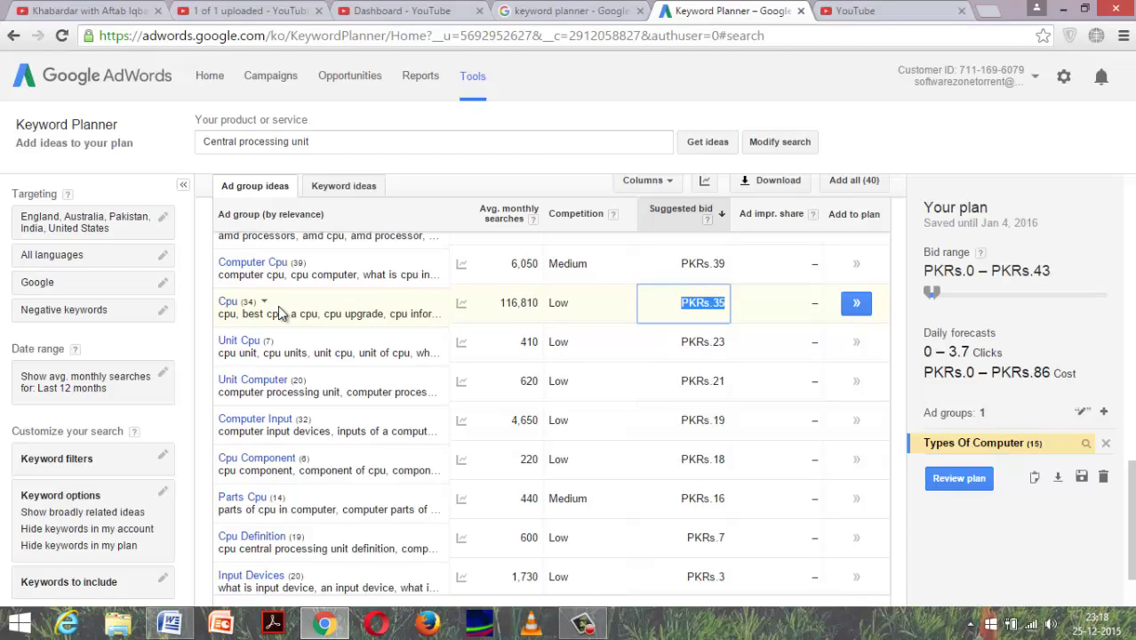
pyautogui.click(225, 302)
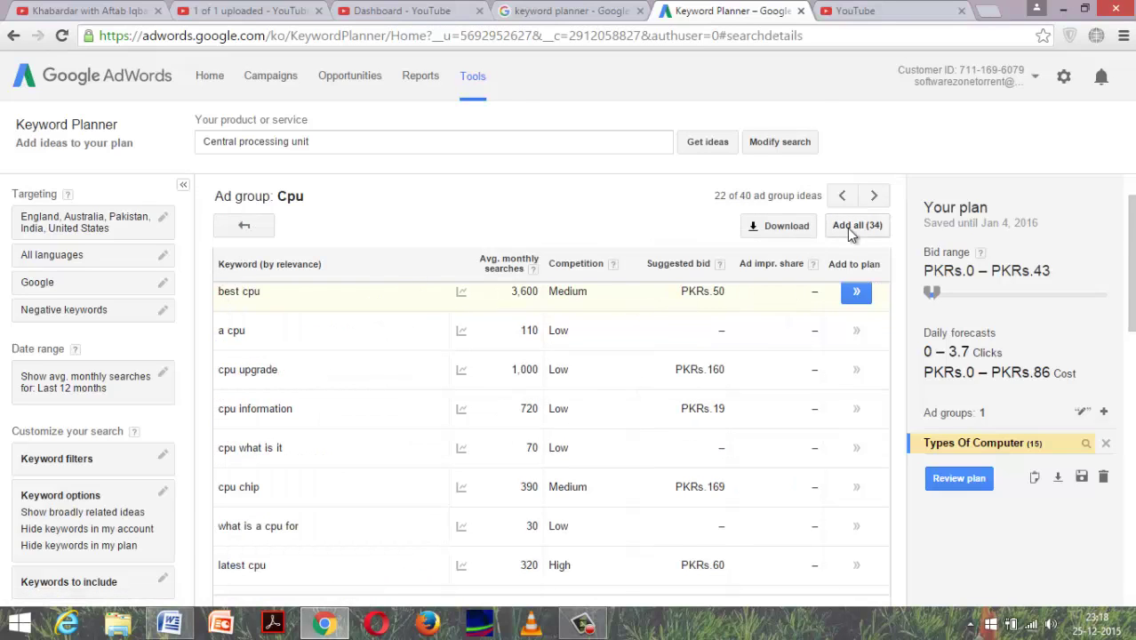
# Step: Sort the Cpu ad group's keywords by suggested bid, highest first, and look through the list
pyautogui.click(696, 262)
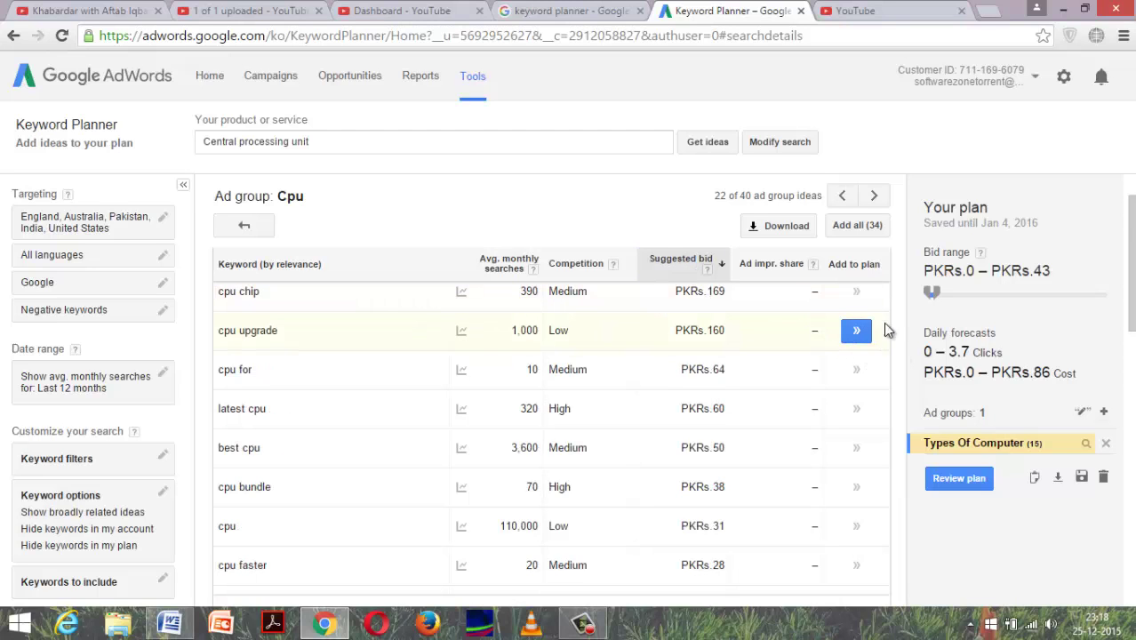
pyautogui.scroll(-2, 764, 316)
pyautogui.scroll(1, 765, 336)
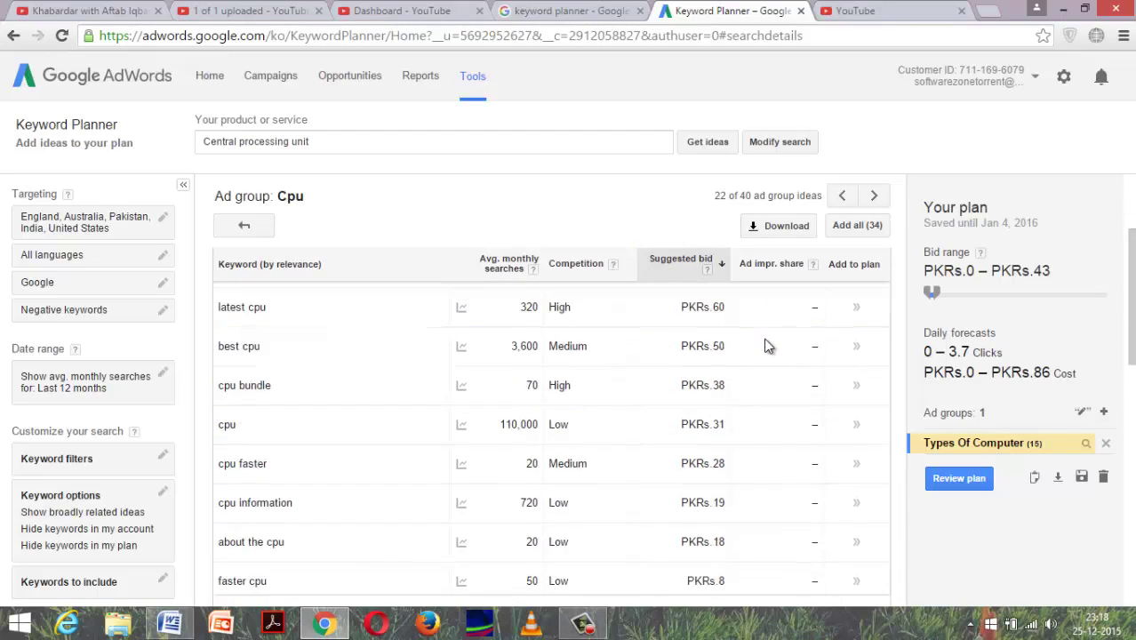
pyautogui.scroll(-6, 765, 345)
pyautogui.scroll(1, 768, 350)
pyautogui.scroll(2, 774, 346)
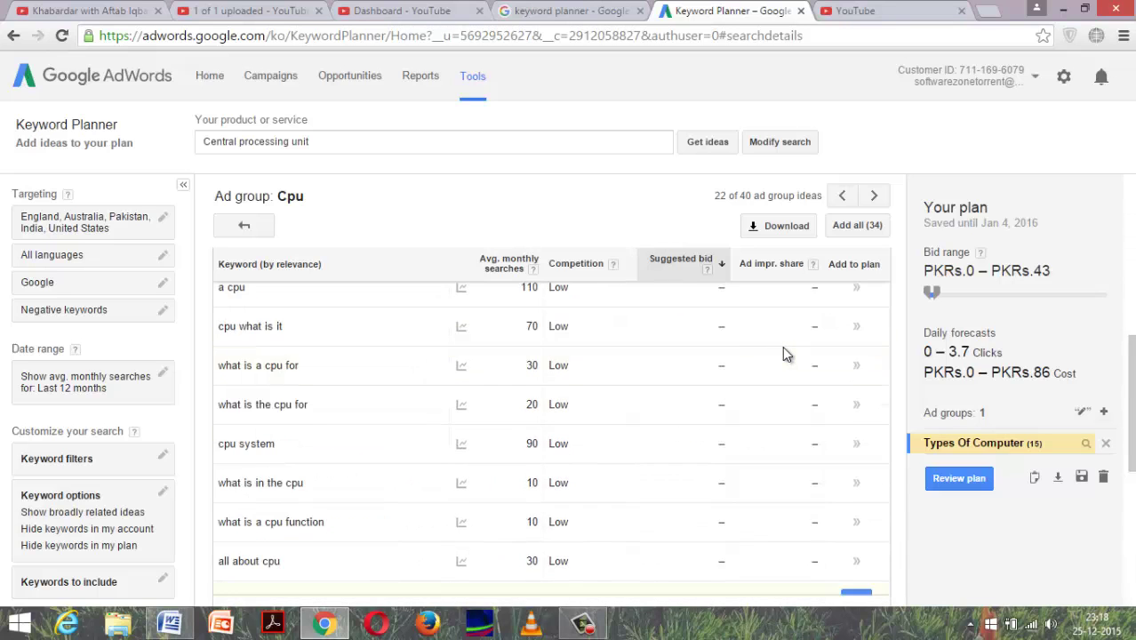
pyautogui.scroll(-1, 783, 346)
pyautogui.scroll(10, 800, 351)
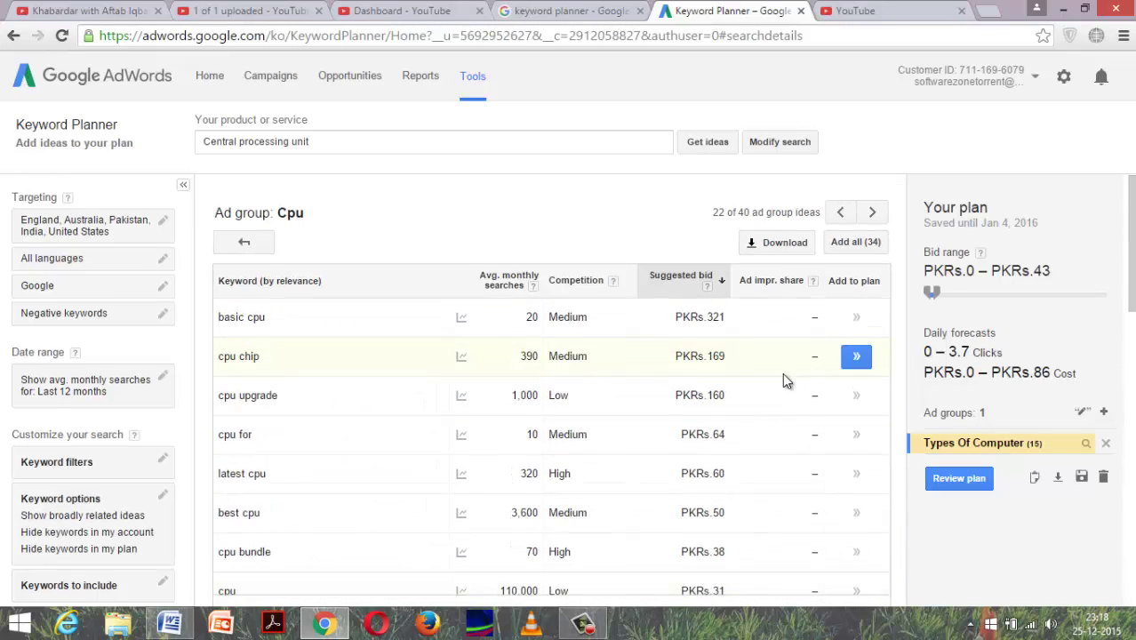
# Step: Copy the keywords from "cpu upgrade" through "faster cpu" in the Cpu ad group
pyautogui.scroll(-2, 782, 373)
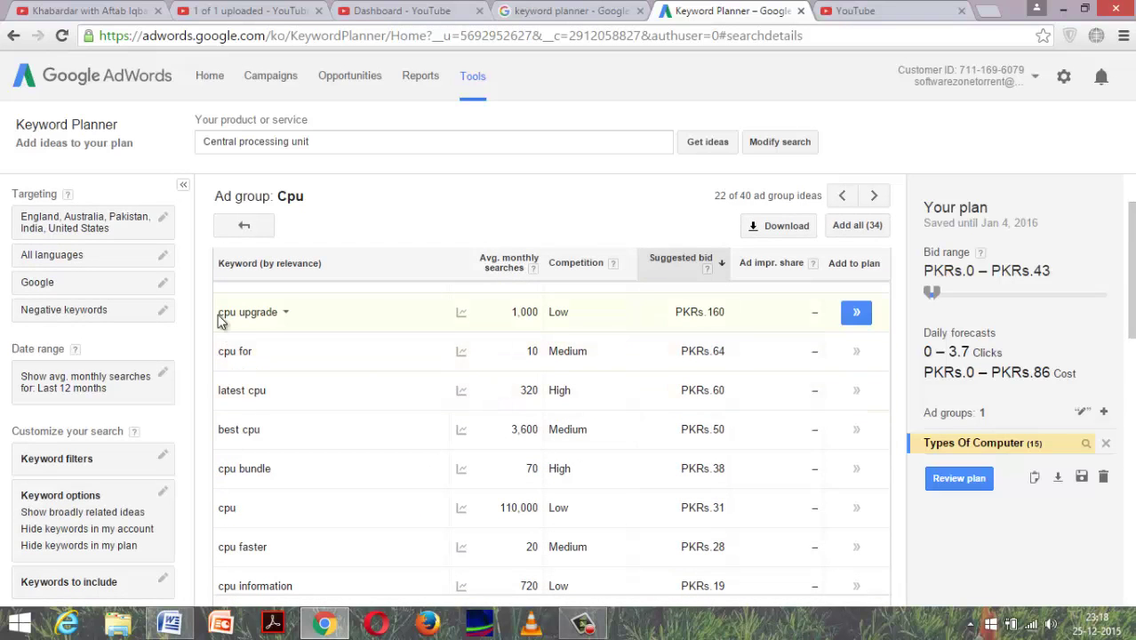
pyautogui.moveTo(219, 315); pyautogui.dragTo(271, 505)
pyautogui.moveTo(256, 388); pyautogui.dragTo(275, 400)
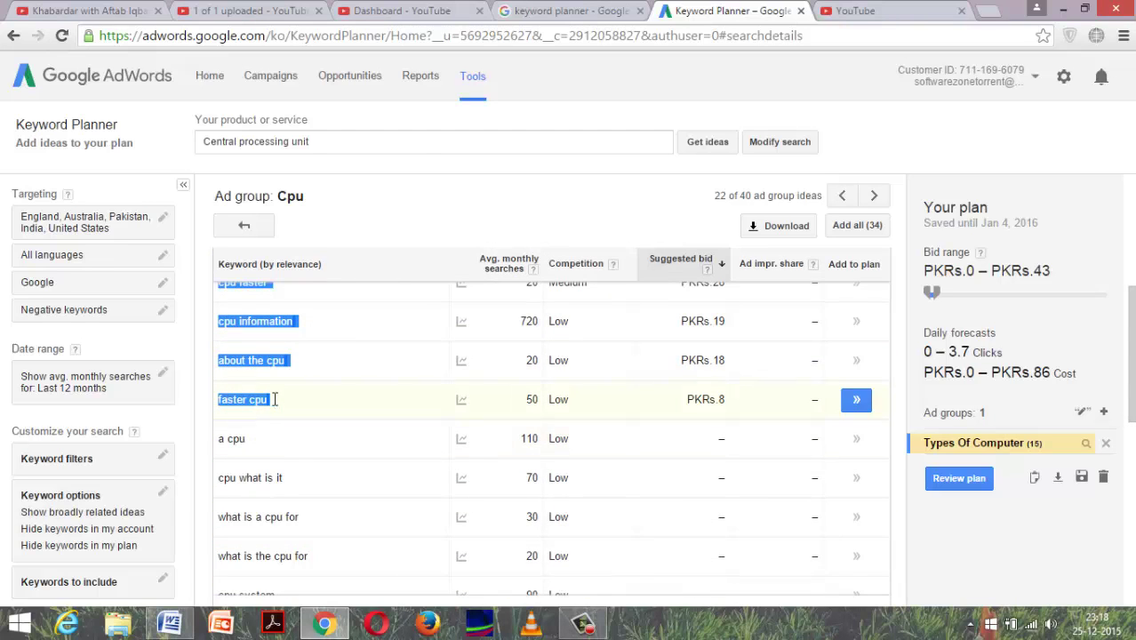
pyautogui.rightClick(270, 373)
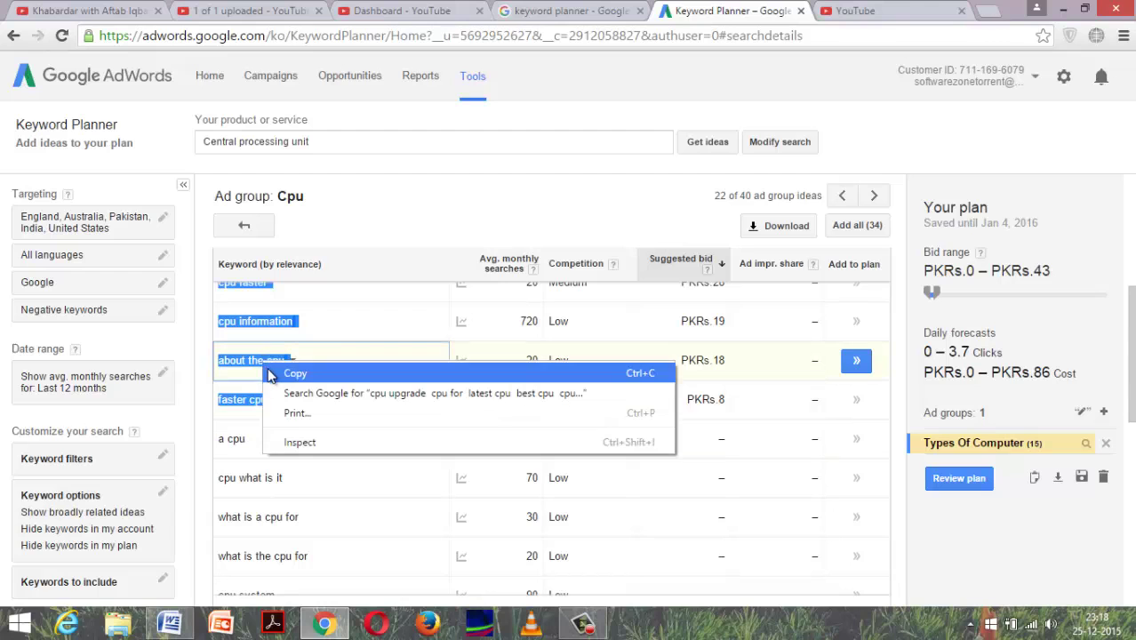
pyautogui.click(271, 376)
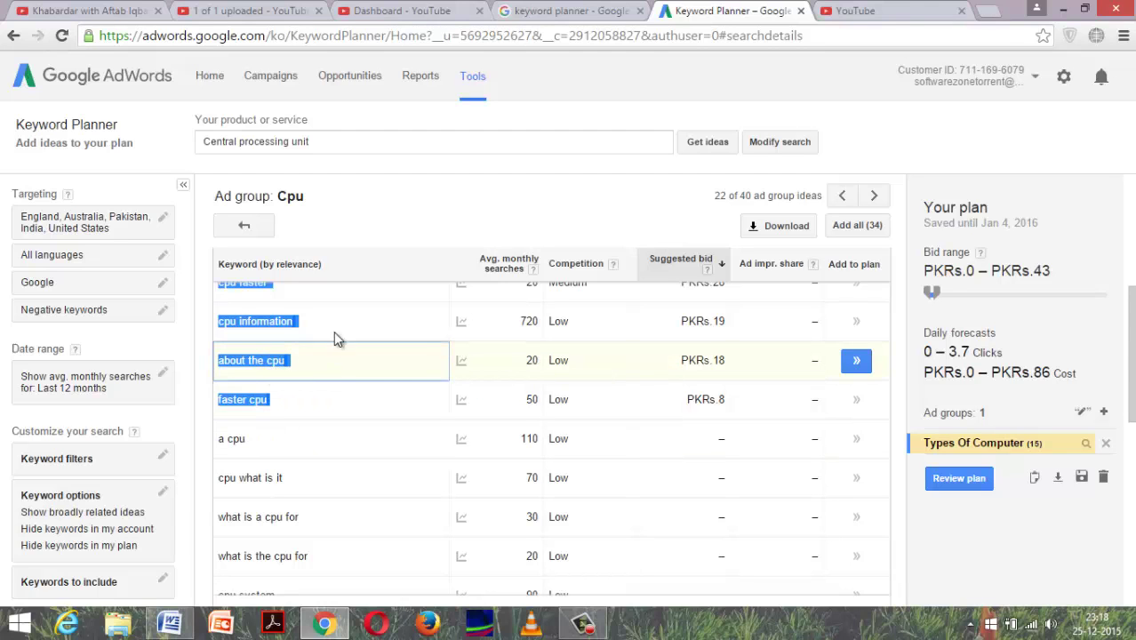
# Step: Switch to Microsoft Word and paste the copied keywords into the blank document
pyautogui.click(169, 622)
pyautogui.rightClick(232, 309)
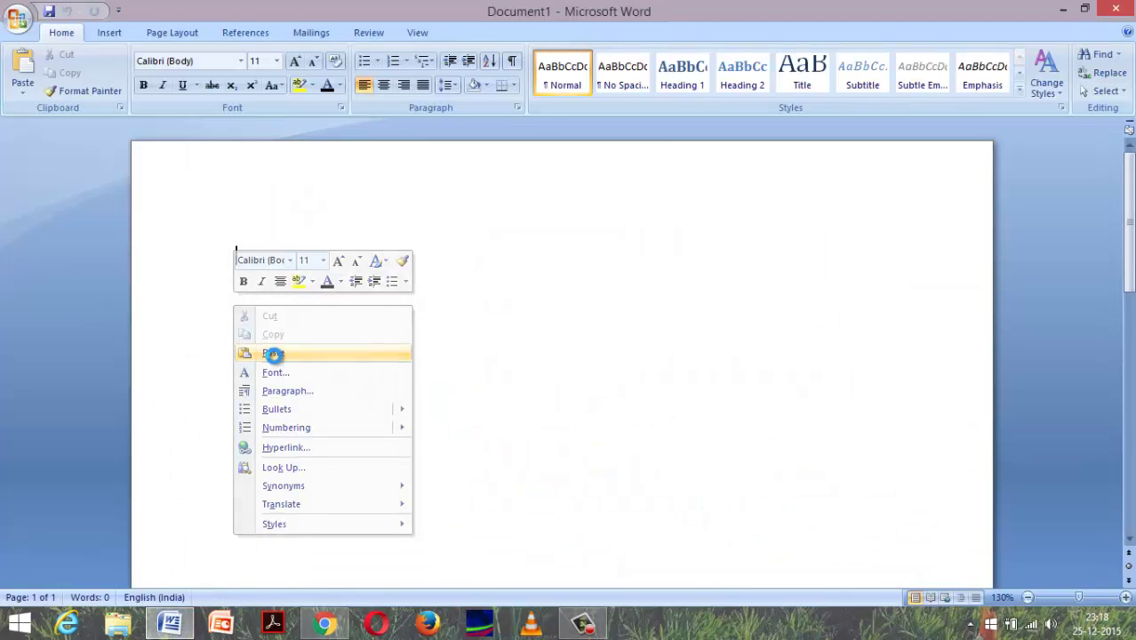
pyautogui.click(273, 353)
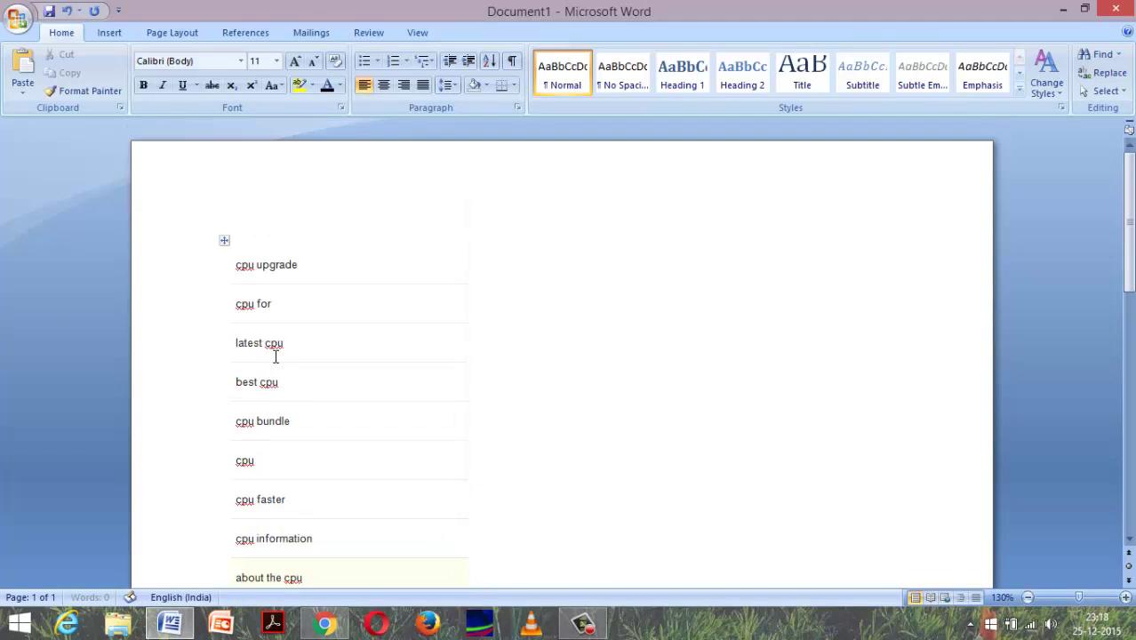
# Step: Copy the keyword "cpu information" from the pasted list
pyautogui.click(275, 298)
pyautogui.scroll(-1, 302, 329)
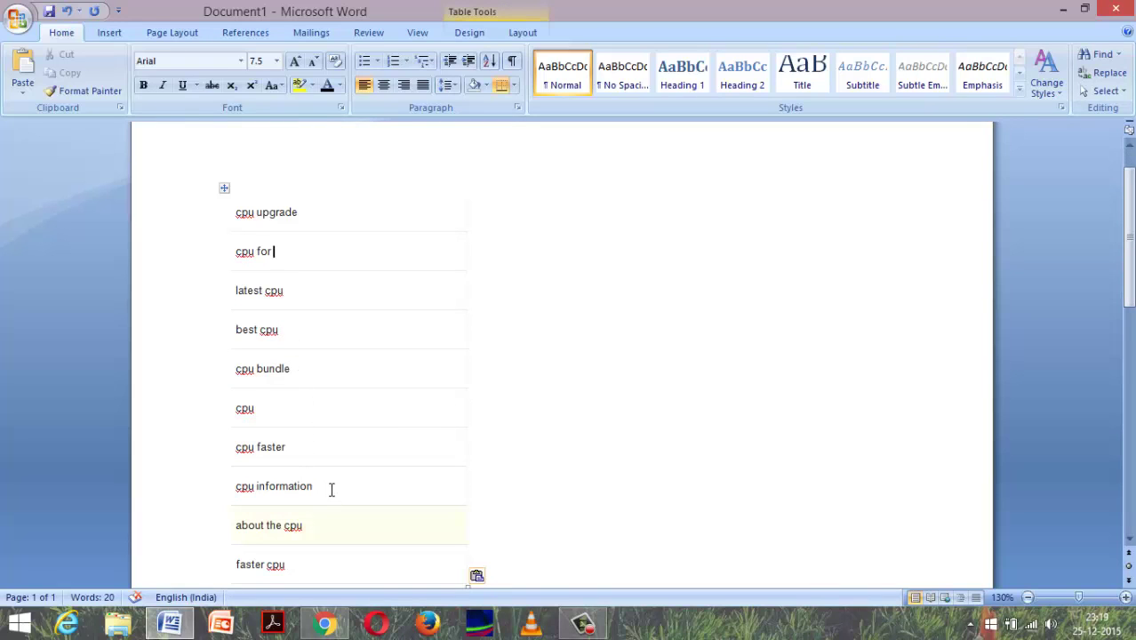
pyautogui.moveTo(330, 489); pyautogui.dragTo(241, 493)
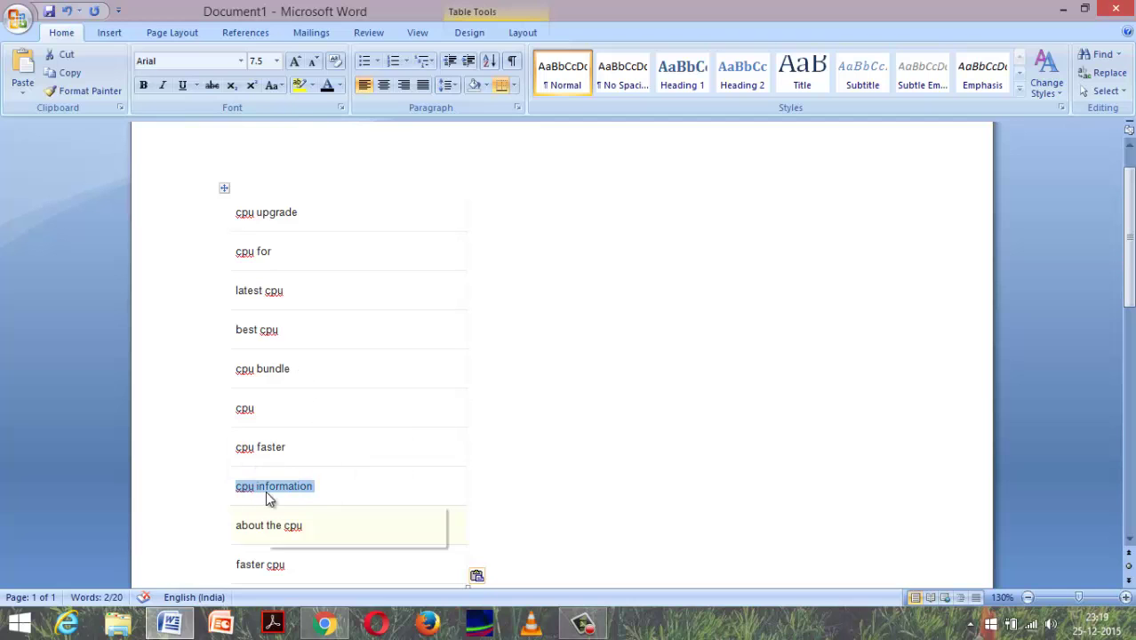
pyautogui.rightClick(266, 494)
pyautogui.click(313, 274)
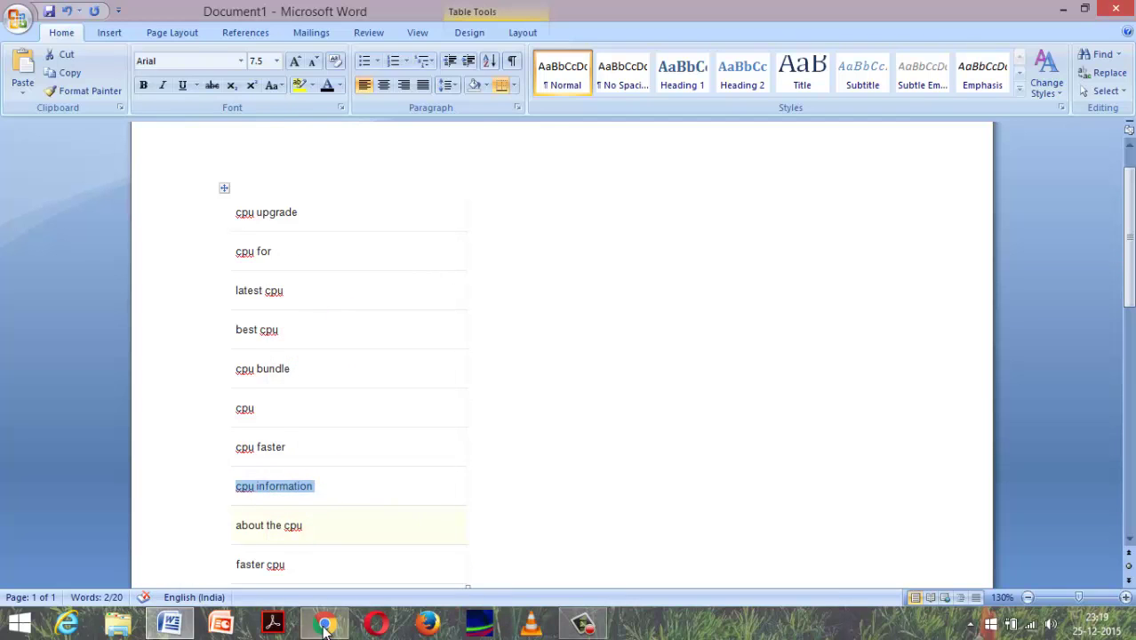
# Step: Switch back to Chrome, add "cpu information" after "Central processing unit" in the product or service search, and get new ideas
pyautogui.click(325, 624)
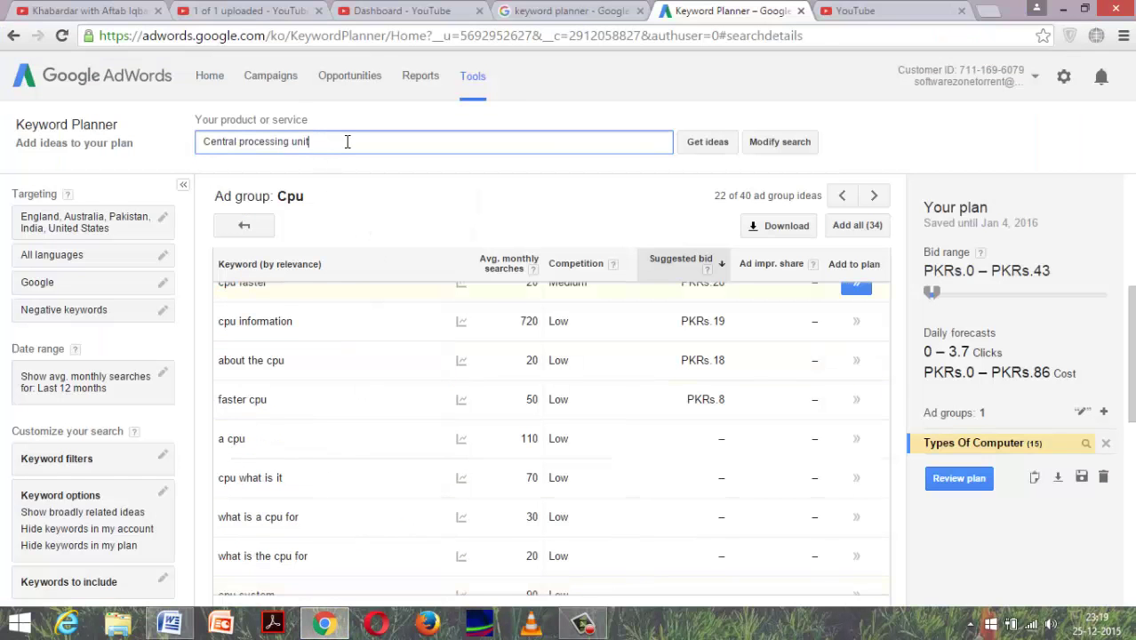
pyautogui.hotkey('ctrl', 'v')
pyautogui.click(709, 143)
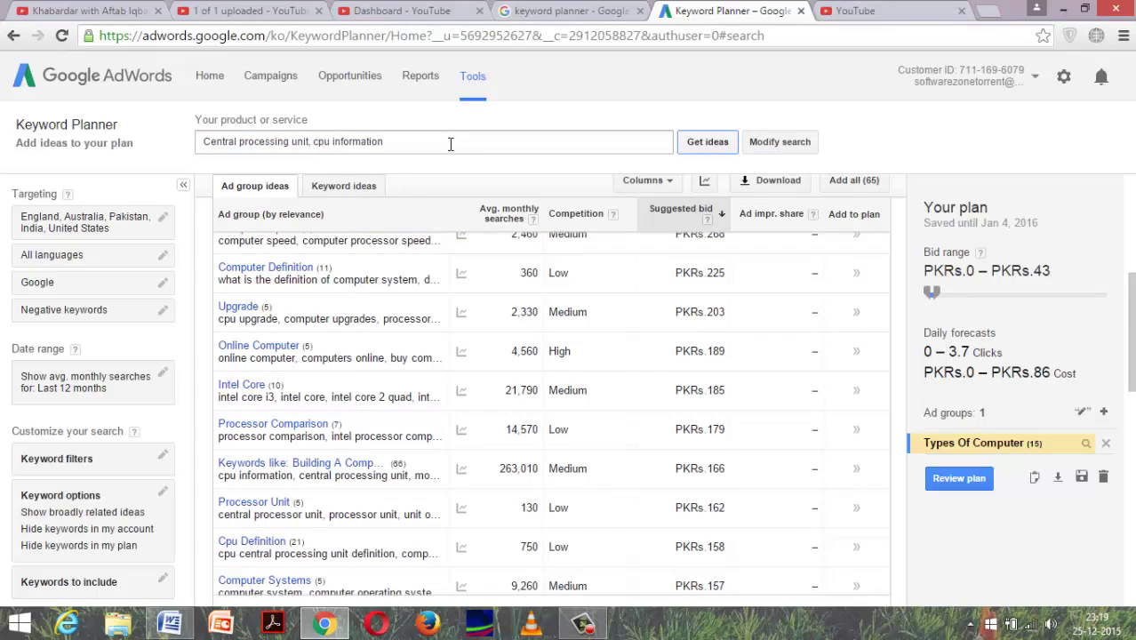
# Step: Examine the new ad group ideas, especially the average monthly searches of the group containing "cpu information"
pyautogui.scroll(-2, 753, 307)
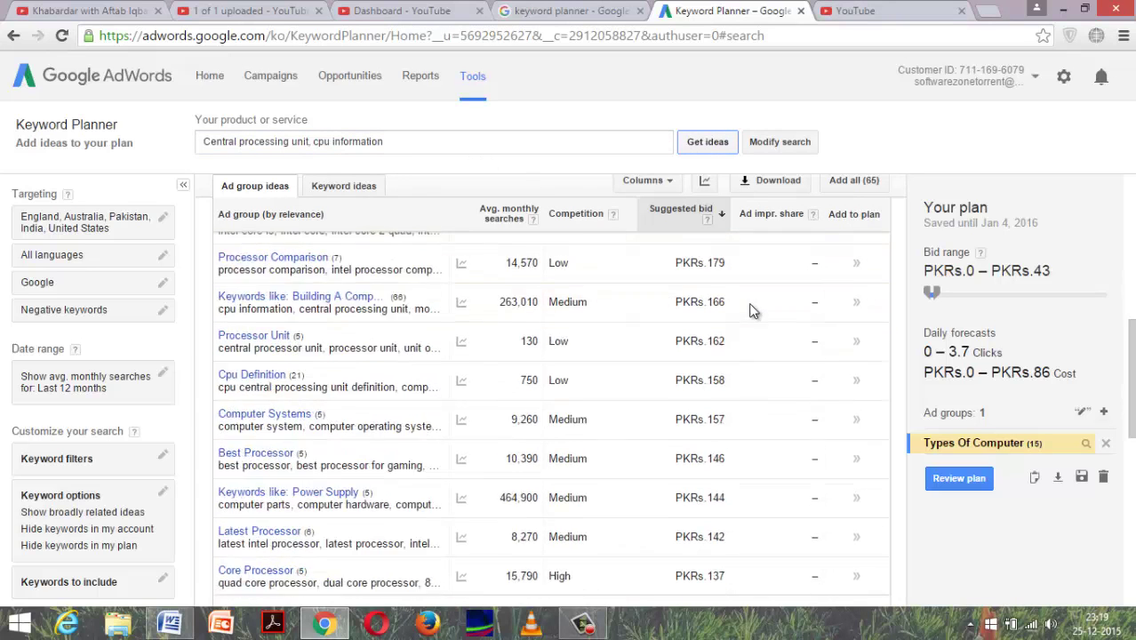
pyautogui.scroll(3, 751, 312)
pyautogui.scroll(3, 749, 310)
pyautogui.scroll(-1, 752, 310)
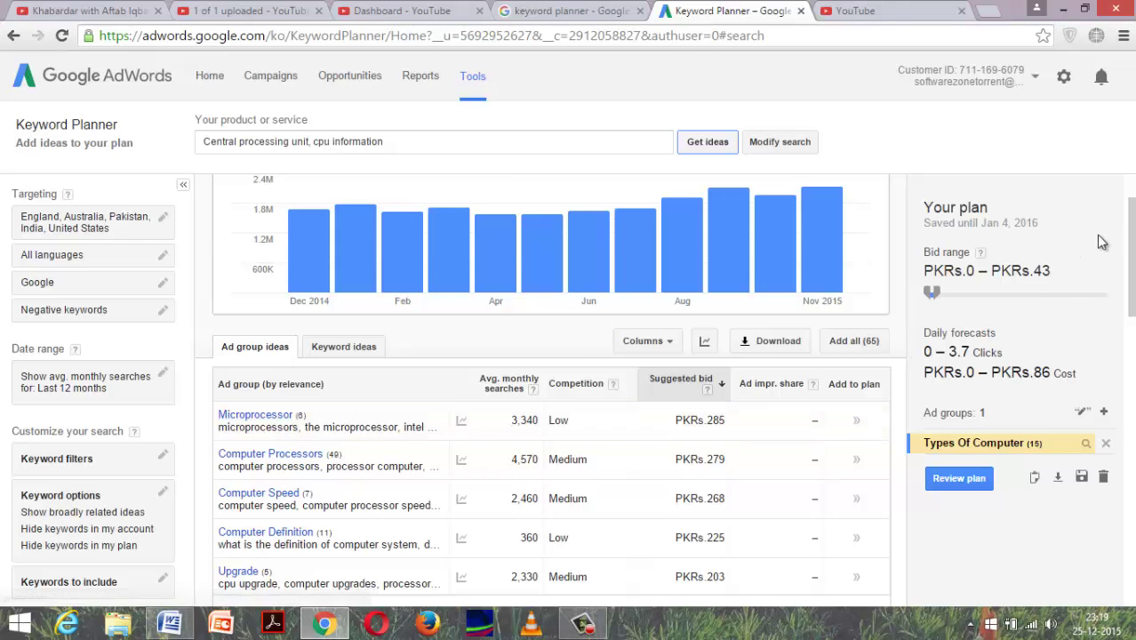
pyautogui.moveTo(1132, 238); pyautogui.dragTo(1130, 324)
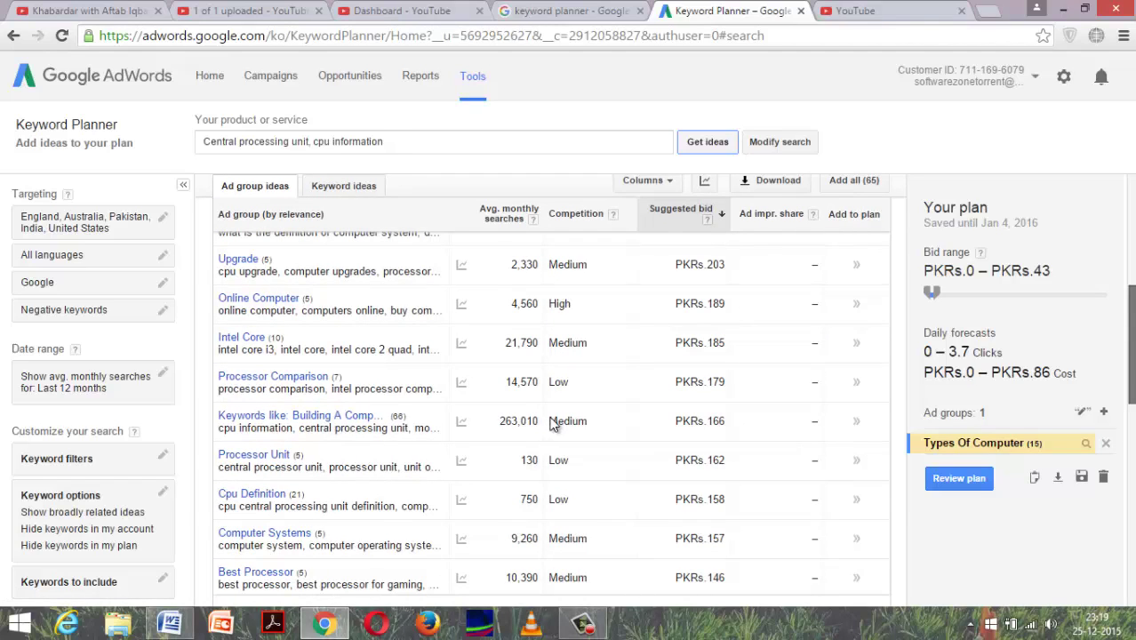
pyautogui.moveTo(498, 423); pyautogui.dragTo(543, 427)
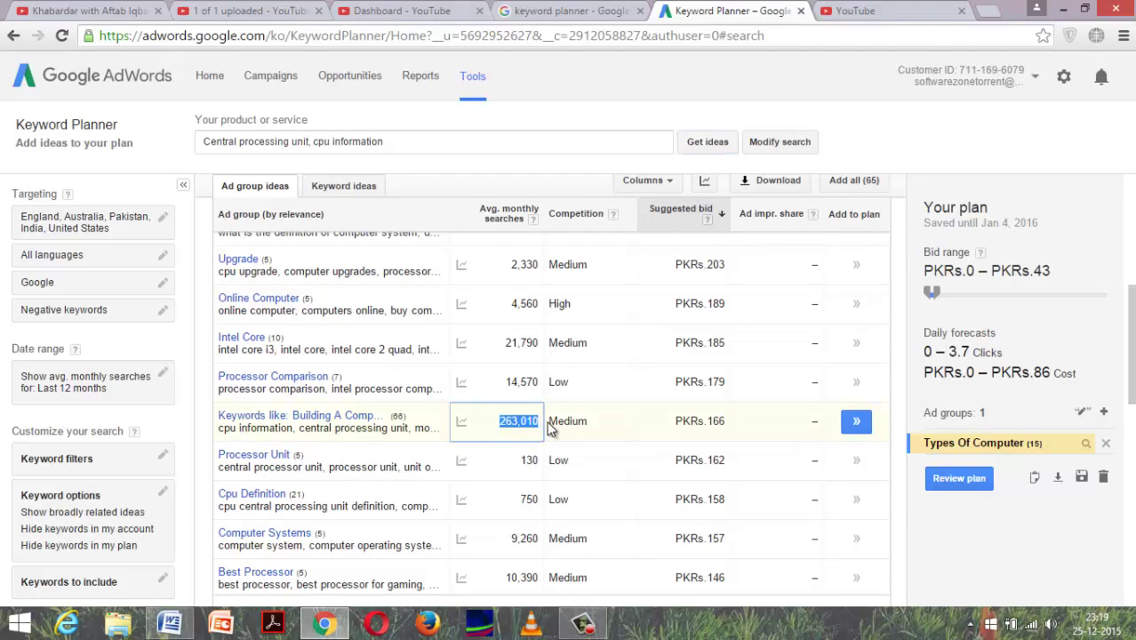
# Step: Check the suggested bid of the "Keywords like: Building A Computer" ad group, then open the group and examine its keywords
pyautogui.moveTo(725, 425); pyautogui.dragTo(680, 426)
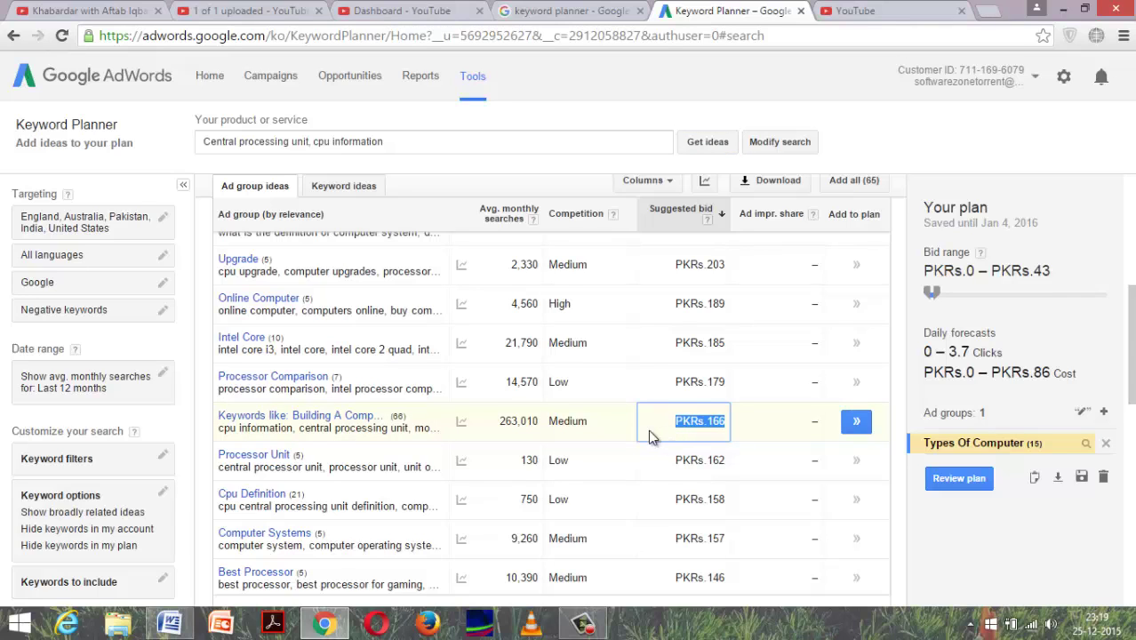
pyautogui.click(307, 418)
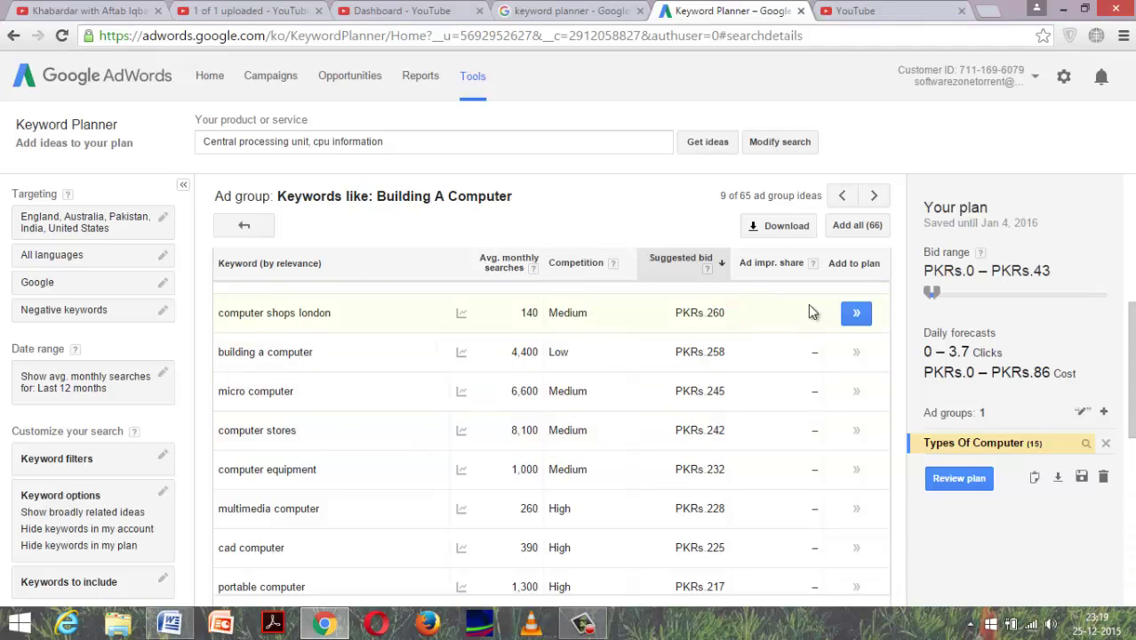
pyautogui.scroll(-5, 863, 284)
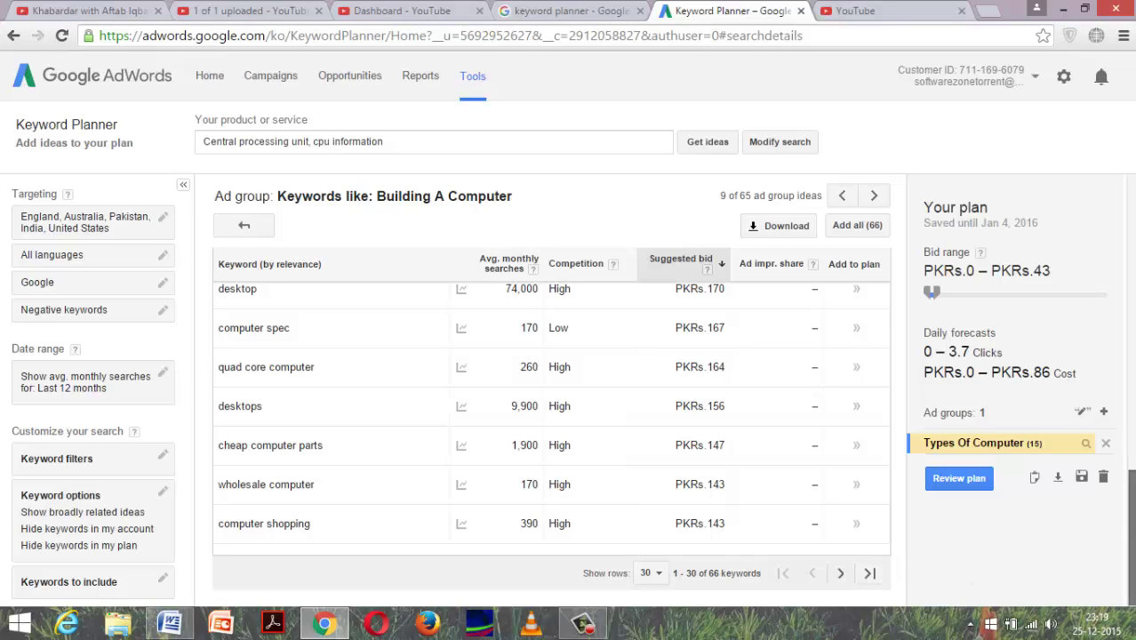
pyautogui.moveTo(1132, 531); pyautogui.dragTo(1133, 262)
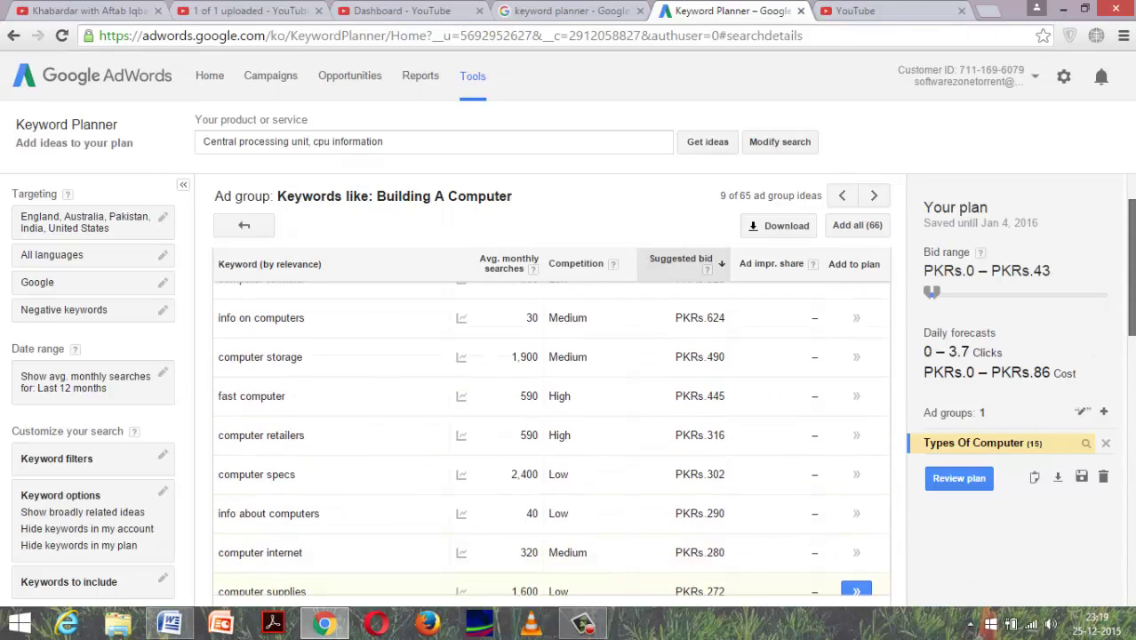
pyautogui.scroll(3, 551, 400)
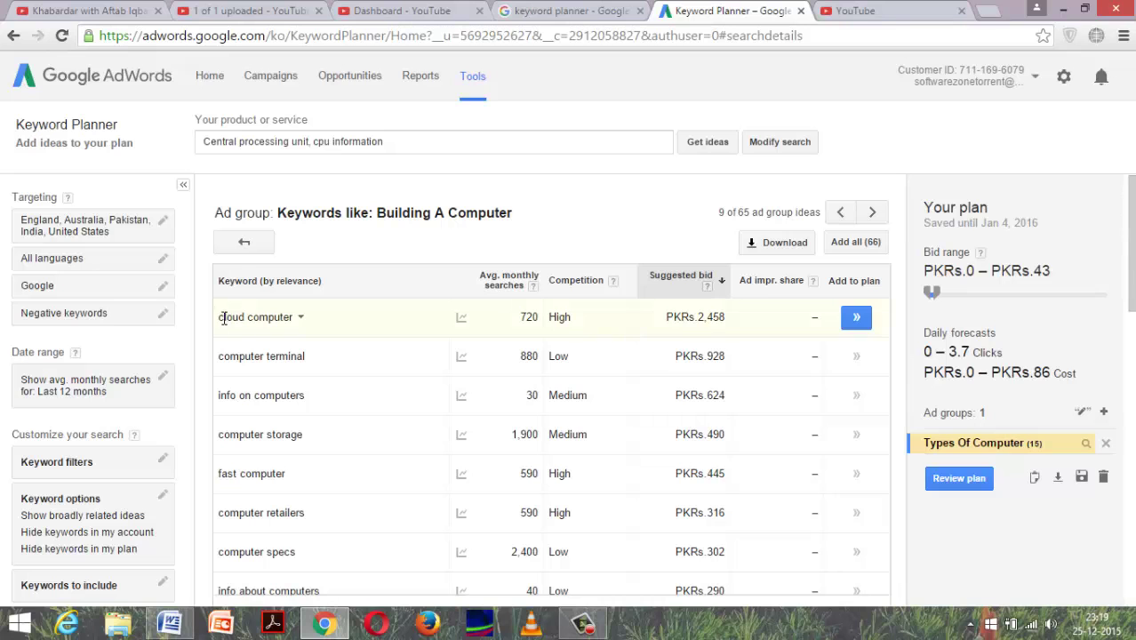
# Step: Copy the ad group's listed keywords from "cloud computer" through "computer shopping"
pyautogui.moveTo(224, 318); pyautogui.dragTo(452, 550)
pyautogui.moveTo(289, 544); pyautogui.dragTo(310, 528)
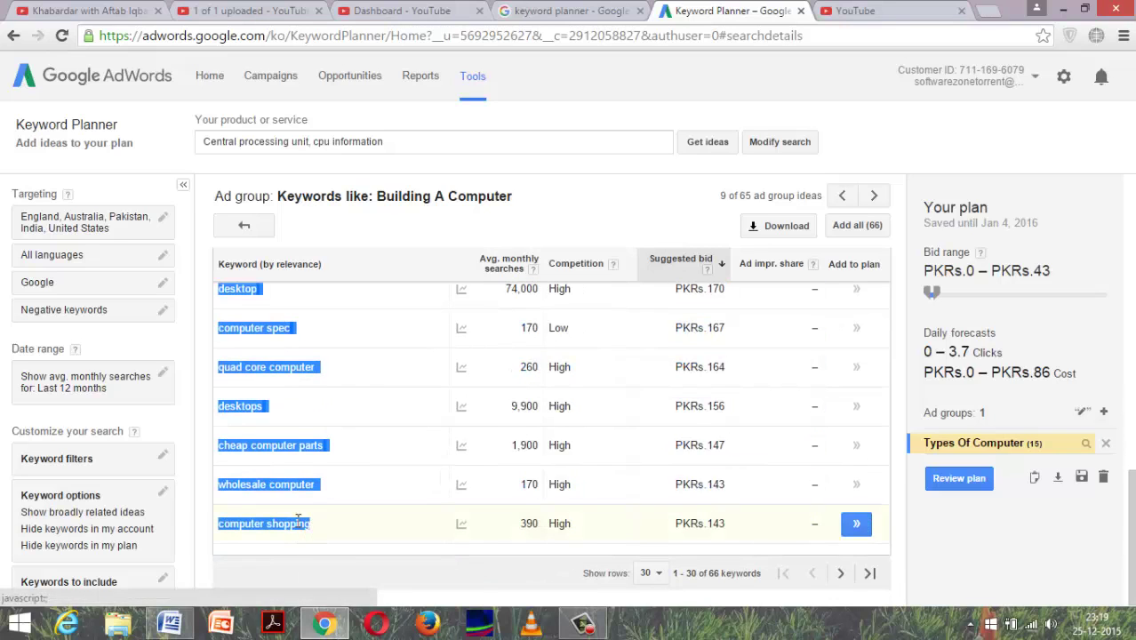
pyautogui.rightClick(302, 523)
pyautogui.click(338, 439)
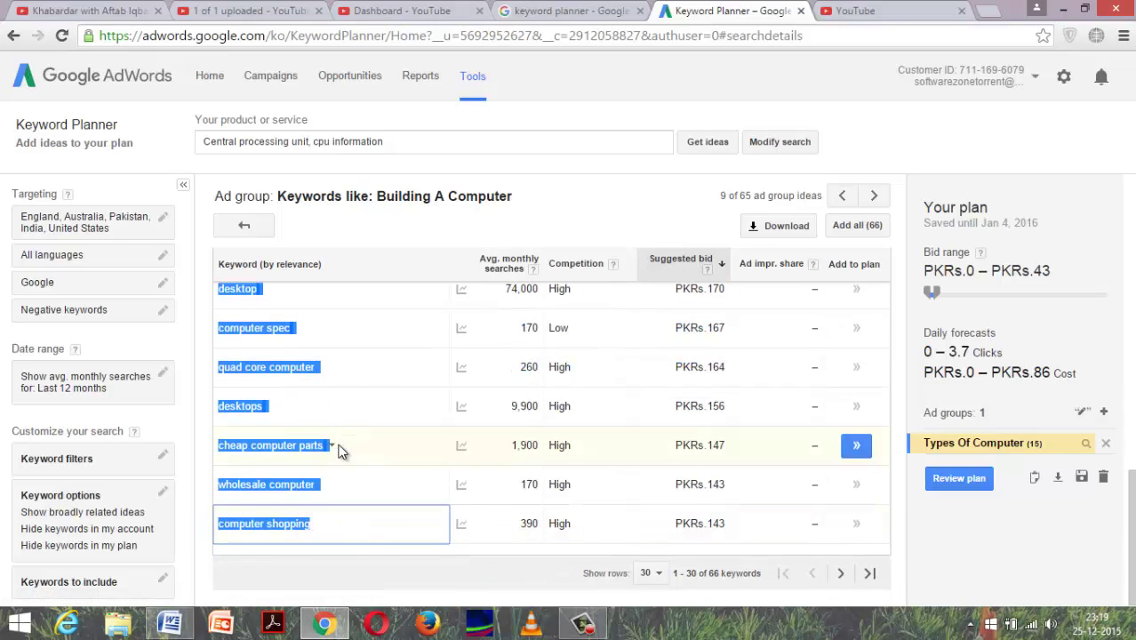
# Step: Switch to Microsoft Word and delete the keywords "cpu upgrade" and "cpu bundle" from the pasted list
pyautogui.click(169, 624)
pyautogui.click(309, 215)
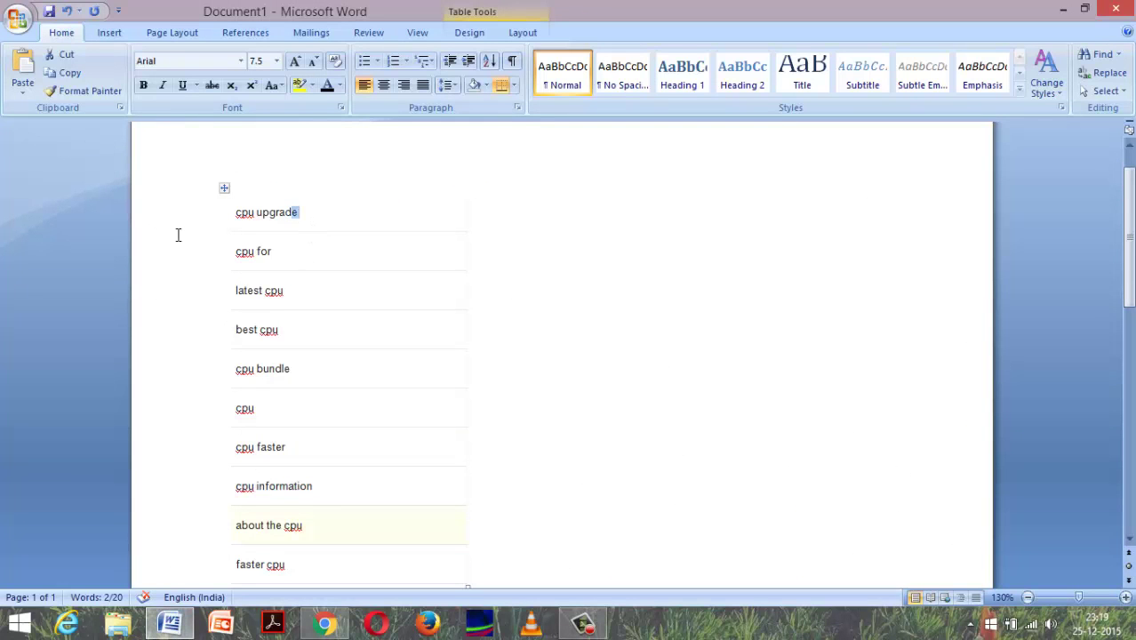
pyautogui.moveTo(178, 233); pyautogui.dragTo(157, 247)
pyautogui.click(251, 228)
pyautogui.click(302, 215)
pyautogui.moveTo(303, 215); pyautogui.dragTo(222, 215)
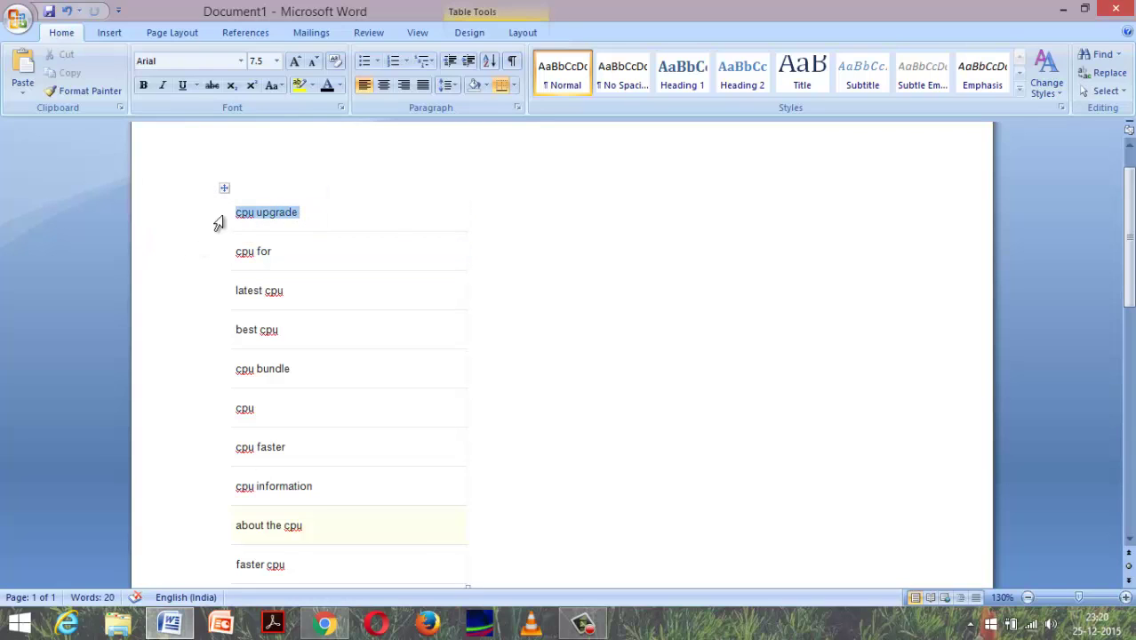
pyautogui.press('Delete')
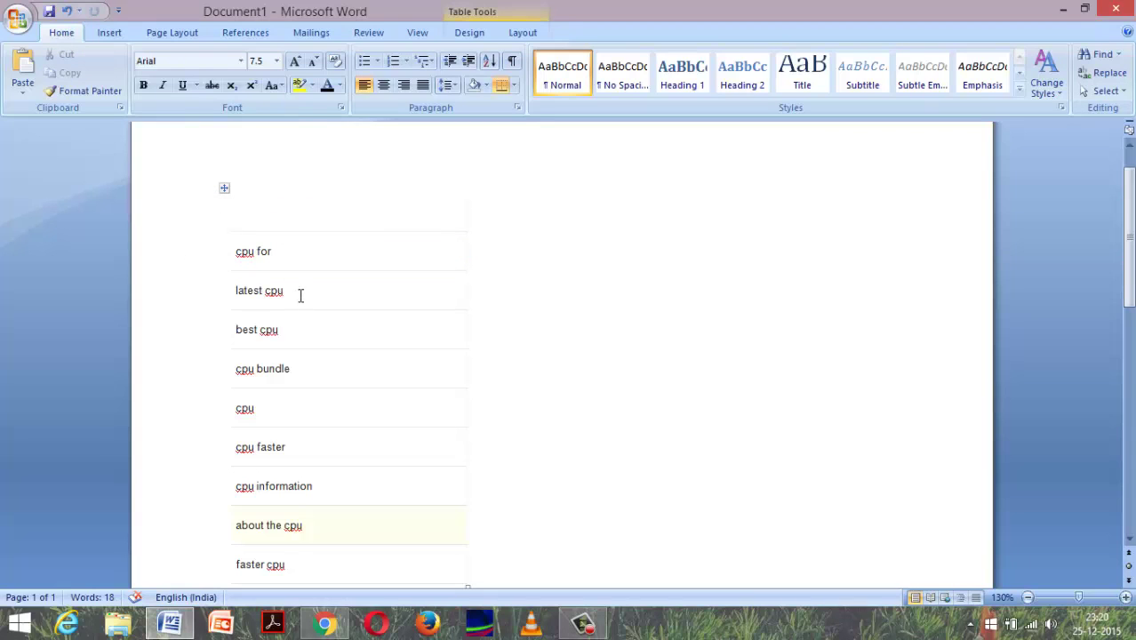
pyautogui.moveTo(313, 375); pyautogui.dragTo(132, 389)
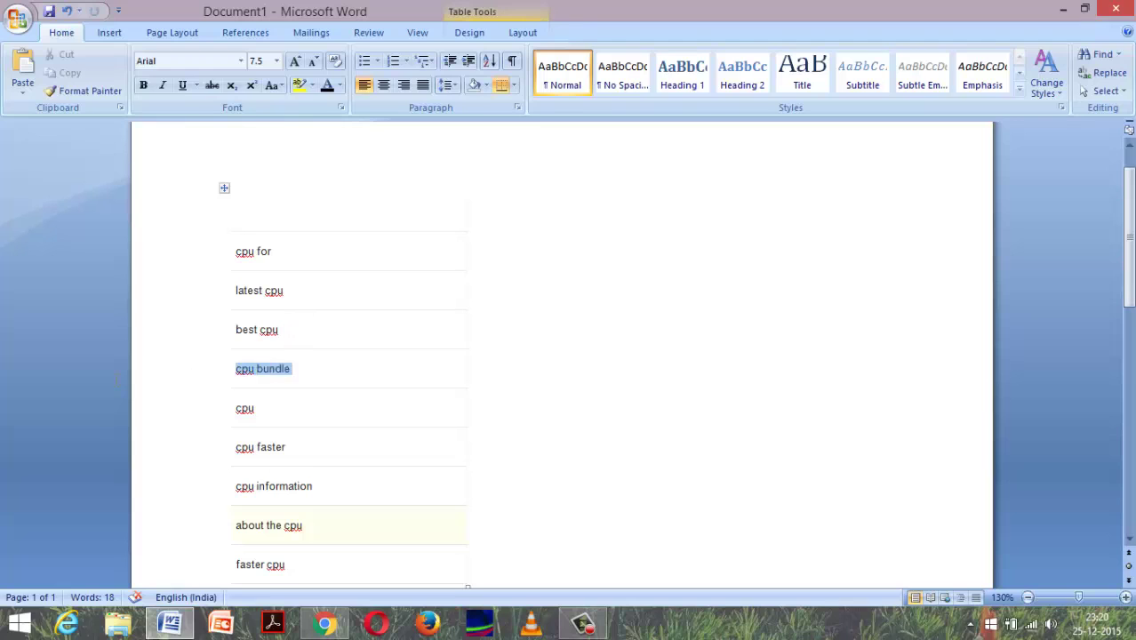
pyautogui.press('Delete')
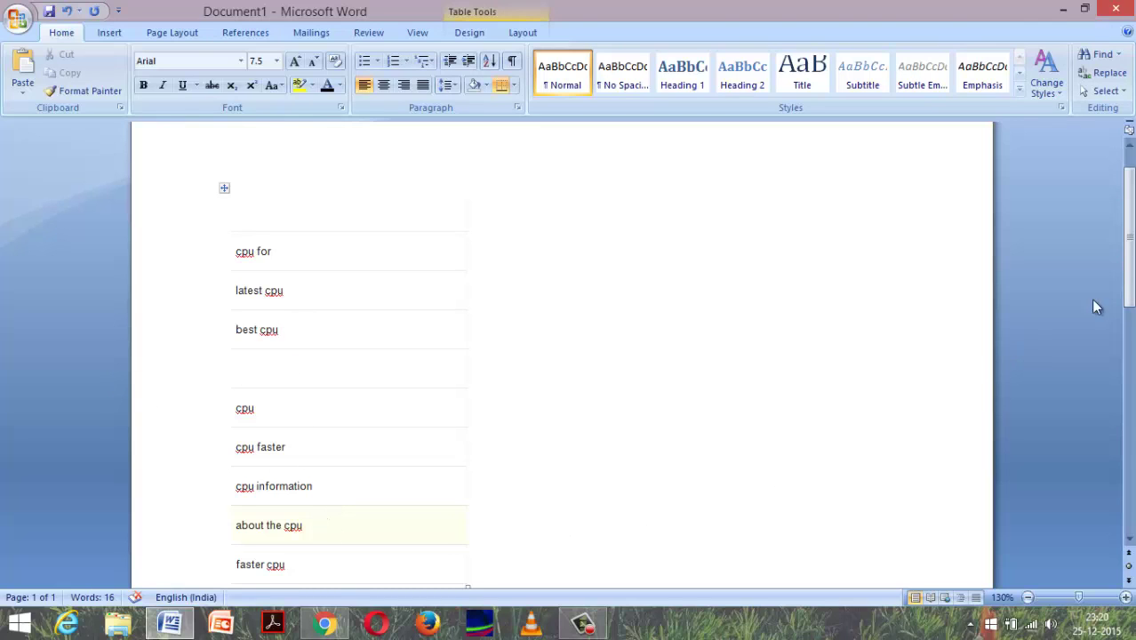
# Step: Paste the copied ad group keywords directly below "faster cpu" at the end of the existing list
pyautogui.moveTo(1129, 298); pyautogui.dragTo(1129, 364)
pyautogui.click(348, 351)
pyautogui.press('Return')
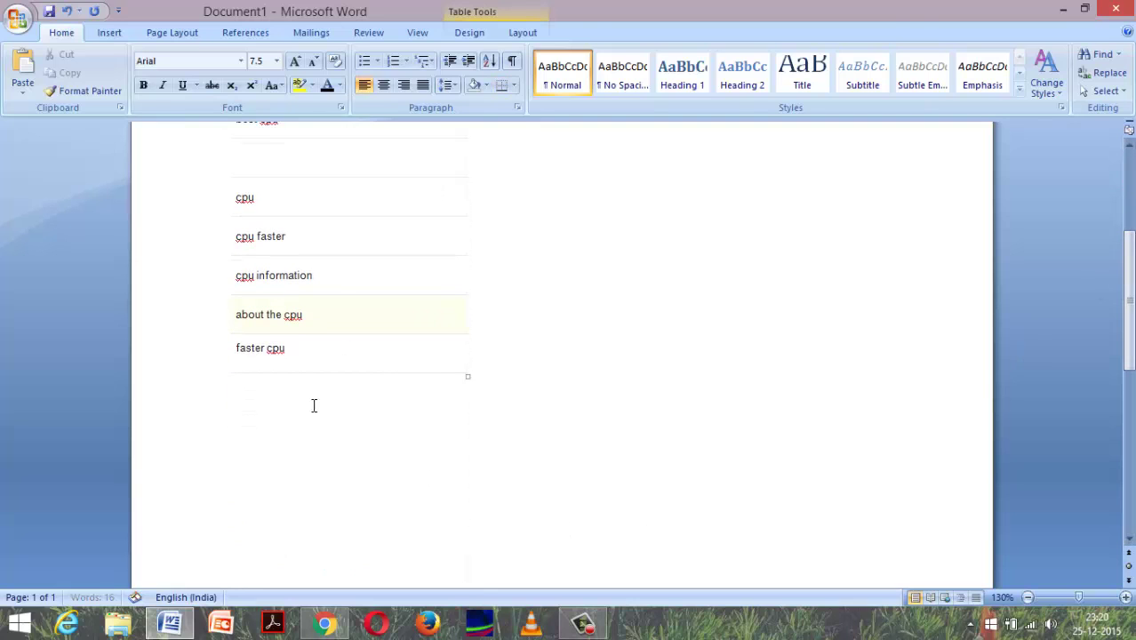
pyautogui.click(263, 384)
pyautogui.rightClick(260, 393)
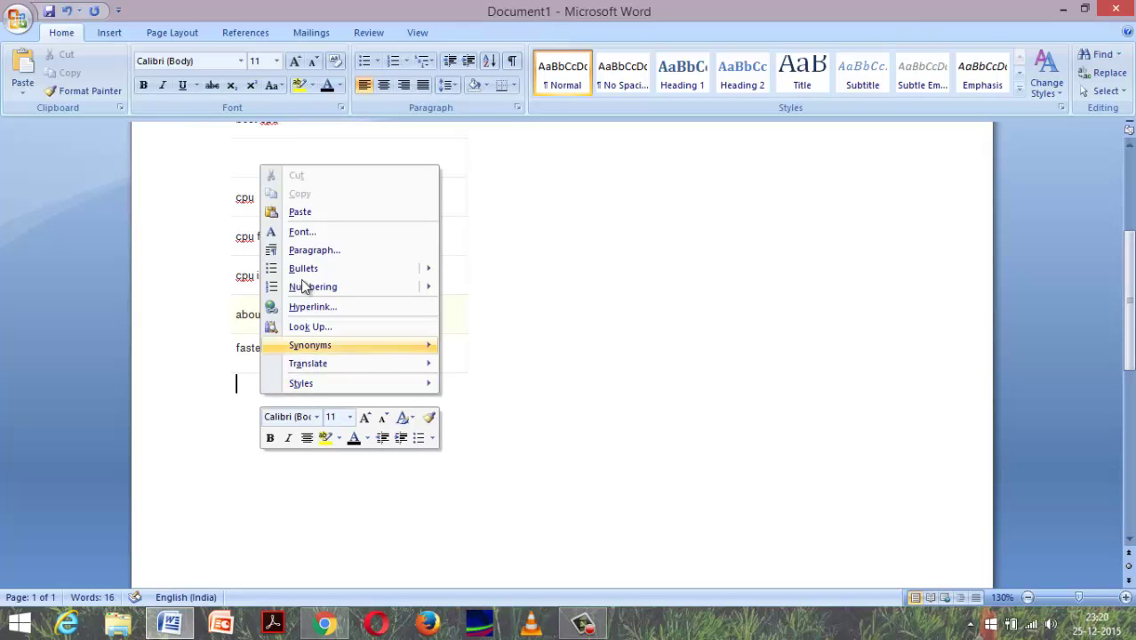
pyautogui.click(303, 212)
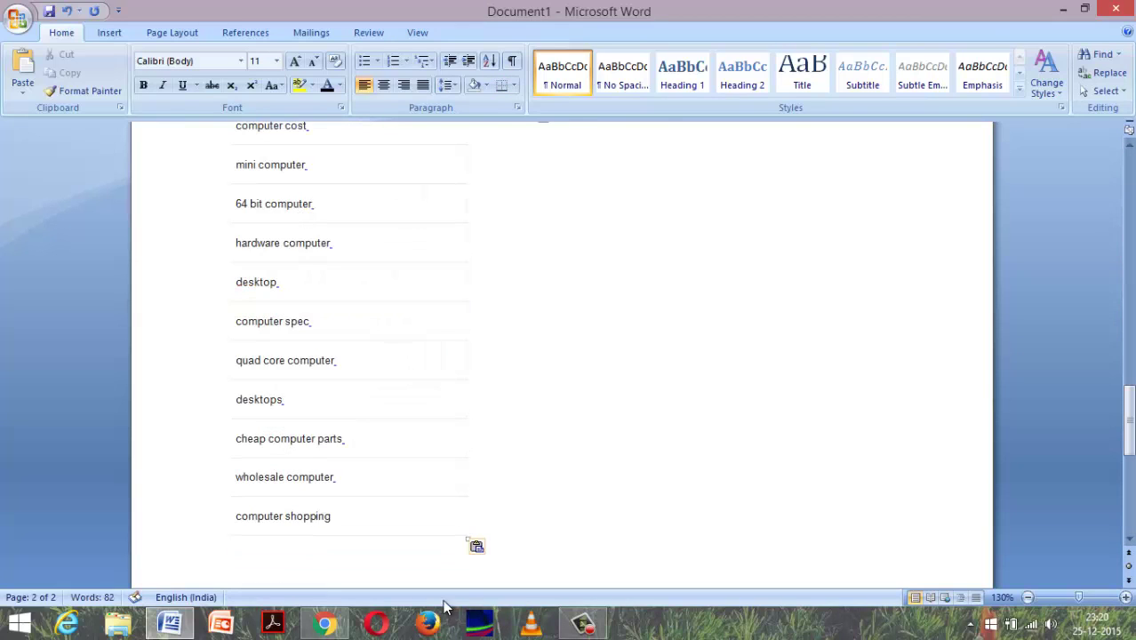
# Step: Delete the keywords "computer shopping" and "wholesale computer" from the end of the list
pyautogui.moveTo(341, 517); pyautogui.dragTo(223, 530)
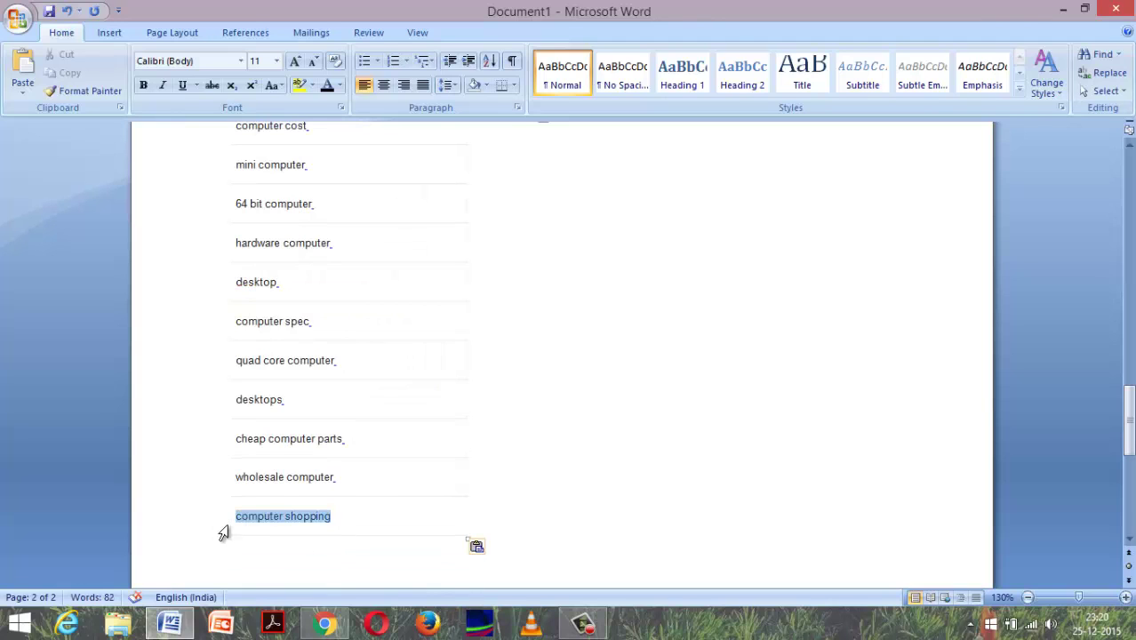
pyautogui.press('BackSpace')
pyautogui.moveTo(349, 478); pyautogui.dragTo(241, 476)
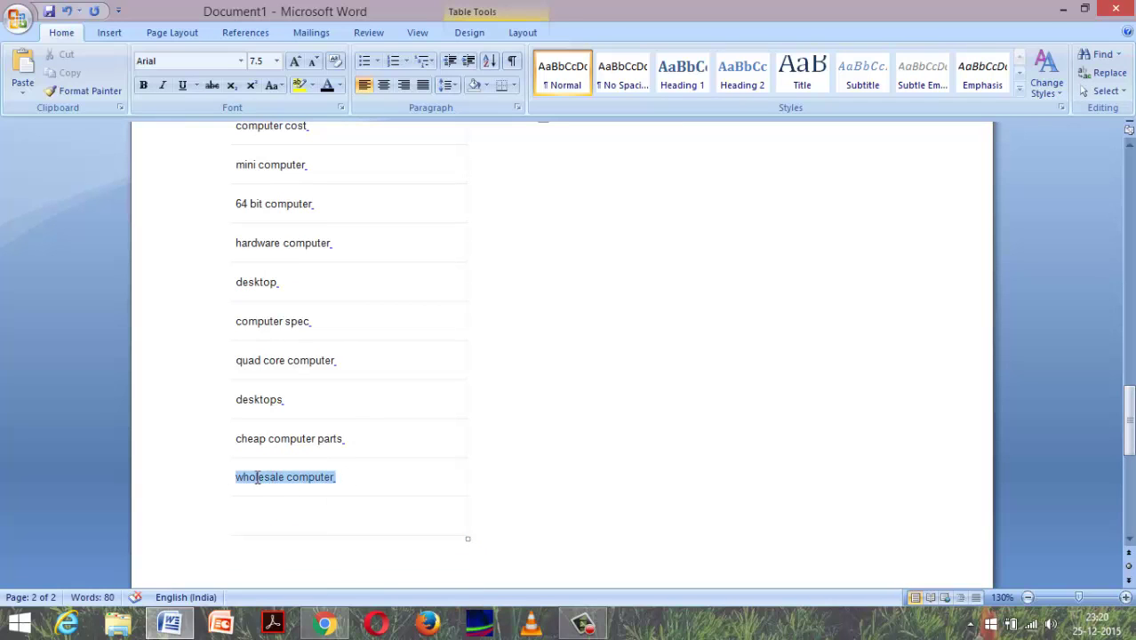
pyautogui.press('BackSpace')
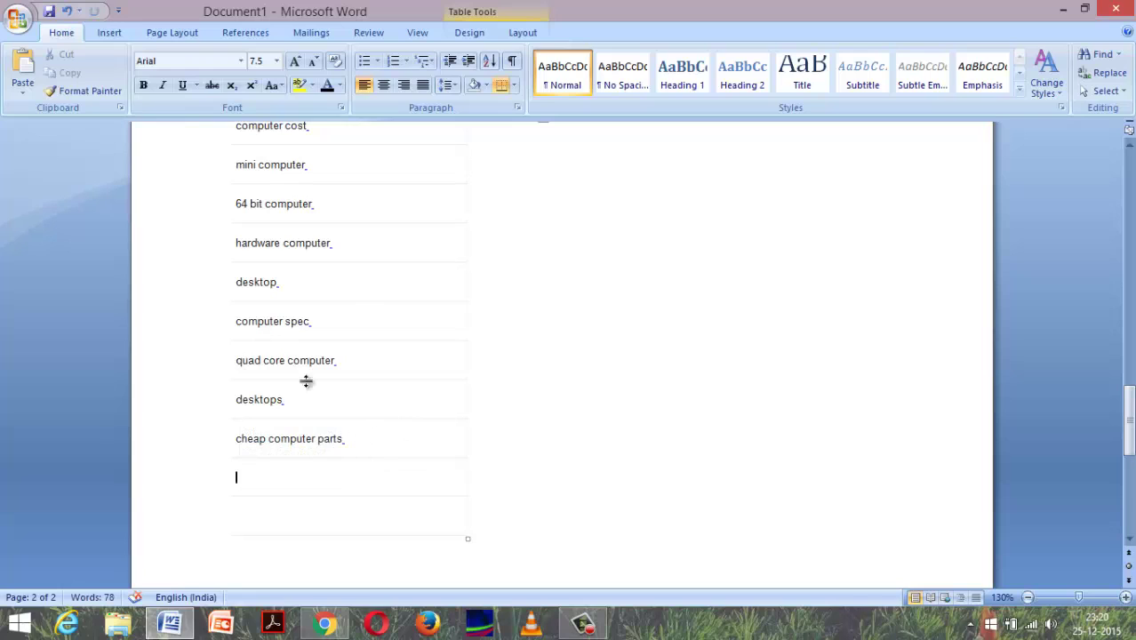
pyautogui.click(321, 411)
pyautogui.click(366, 358)
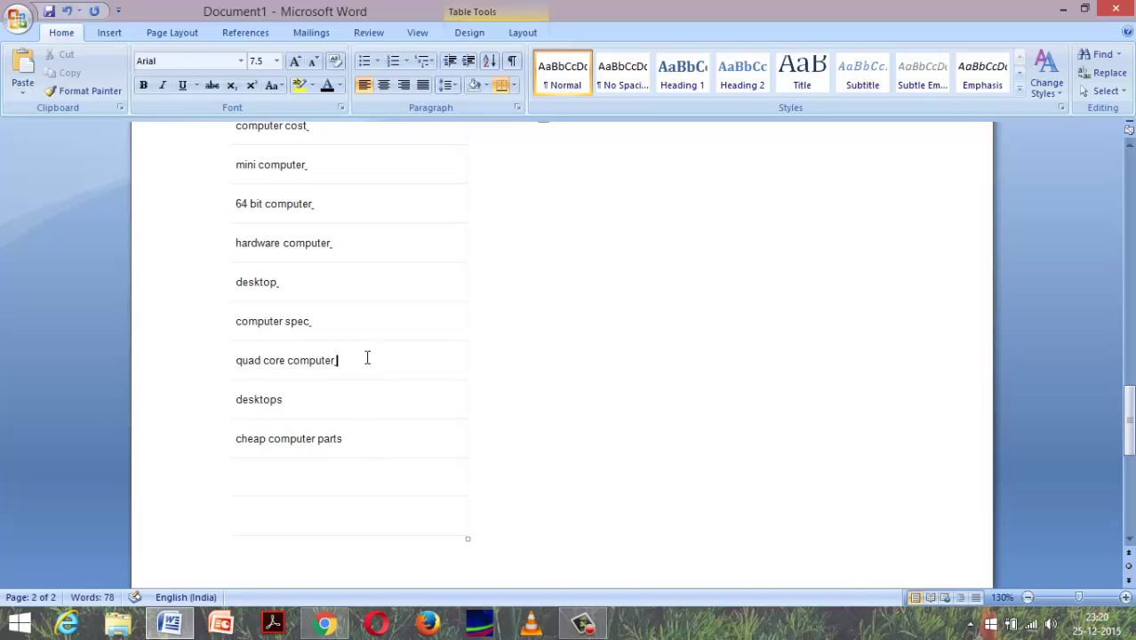
# Step: Delete the keywords "computer spec", "desktop" and "64 bit computer" from the list
pyautogui.moveTo(340, 320); pyautogui.dragTo(195, 320)
pyautogui.press('BackSpace')
pyautogui.click(337, 297)
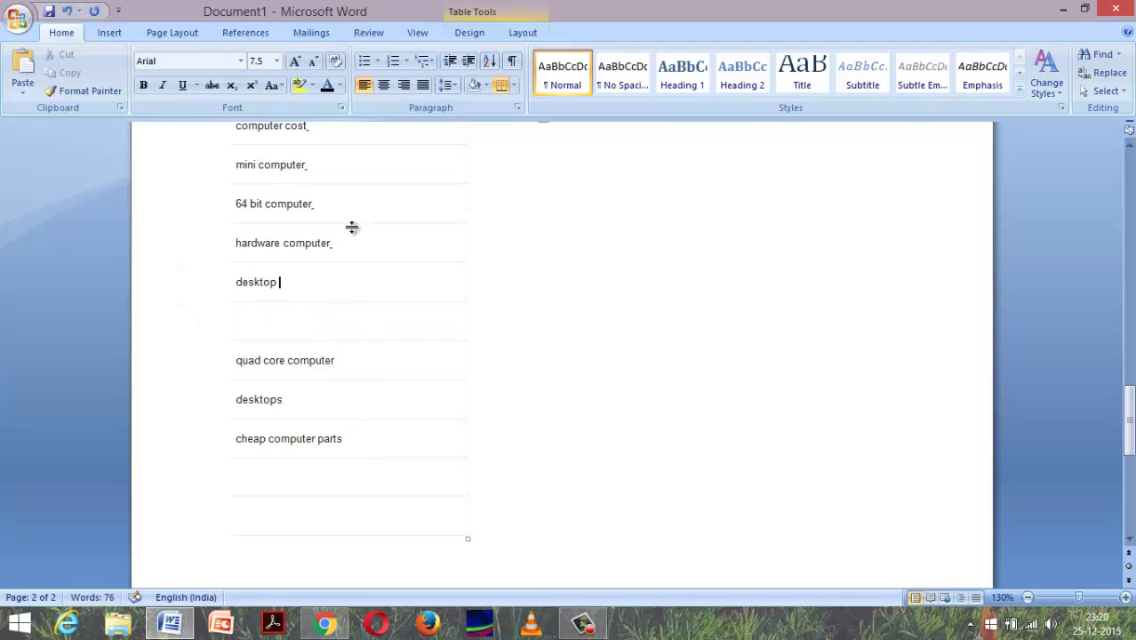
pyautogui.moveTo(338, 282); pyautogui.dragTo(157, 300)
pyautogui.press('BackSpace')
pyautogui.moveTo(324, 206); pyautogui.dragTo(152, 215)
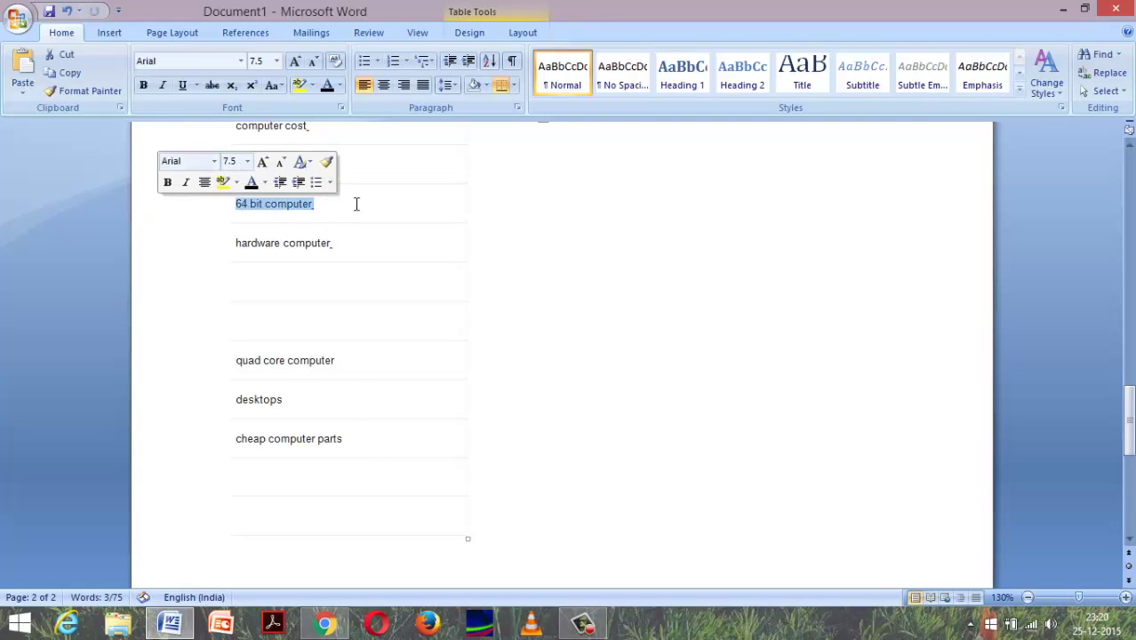
pyautogui.press('BackSpace')
# Step: Delete the keywords "computer stores", "computer supplies" and "computer internet" from the list
pyautogui.moveTo(1129, 418); pyautogui.dragTo(1130, 308)
pyautogui.click(455, 380)
pyautogui.moveTo(454, 380); pyautogui.dragTo(5, 386)
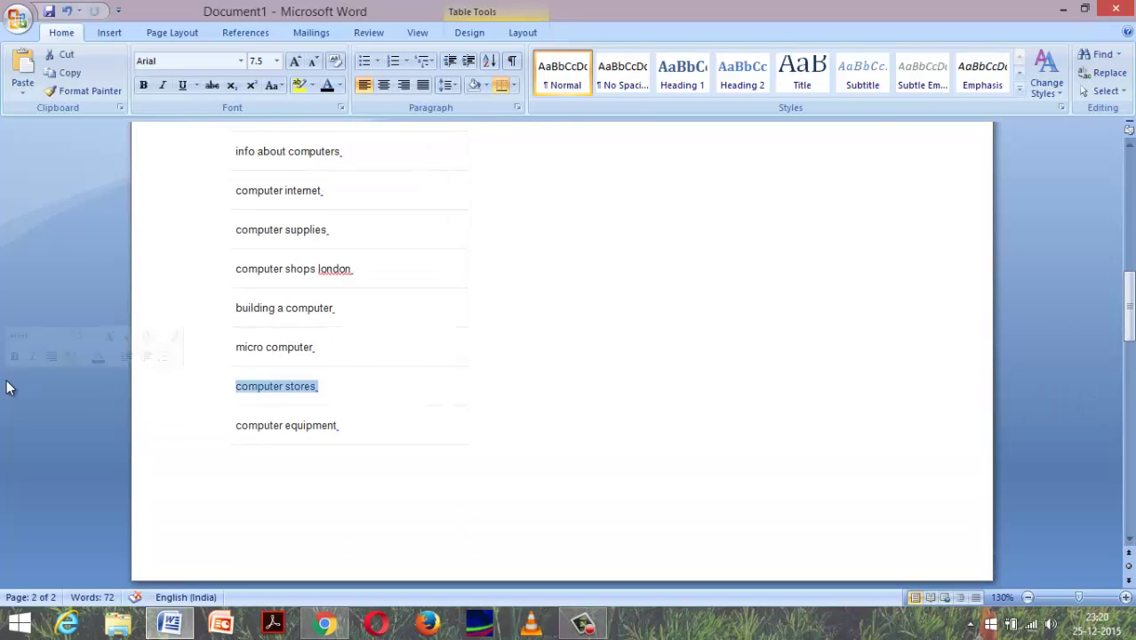
pyautogui.press('BackSpace')
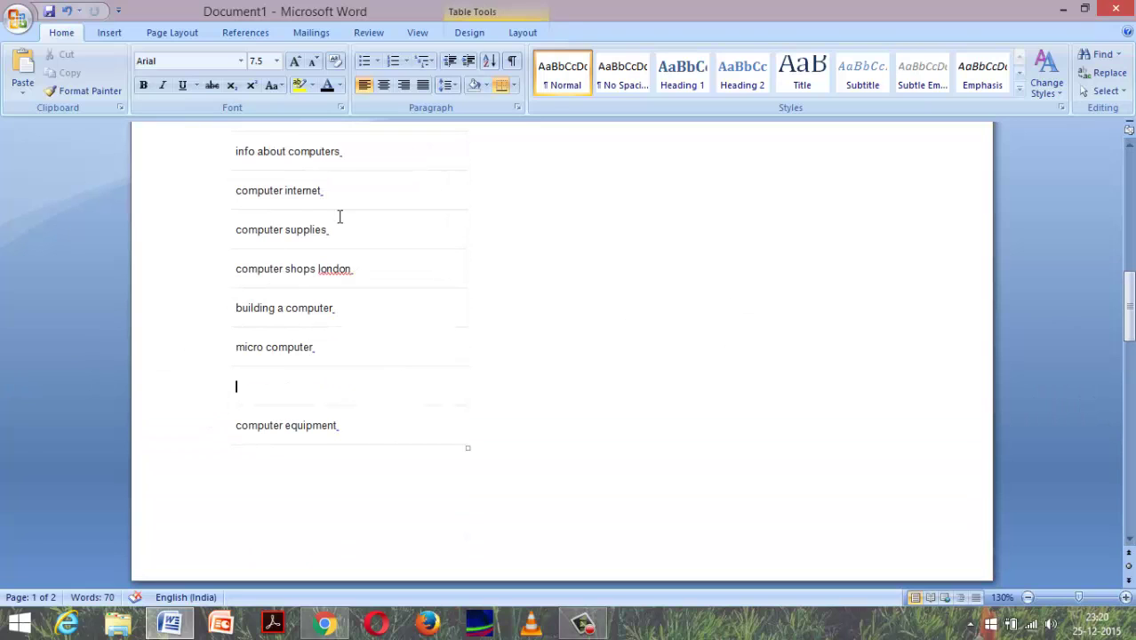
pyautogui.moveTo(330, 230); pyautogui.dragTo(150, 252)
pyautogui.press('BackSpace')
pyautogui.moveTo(323, 190); pyautogui.dragTo(83, 196)
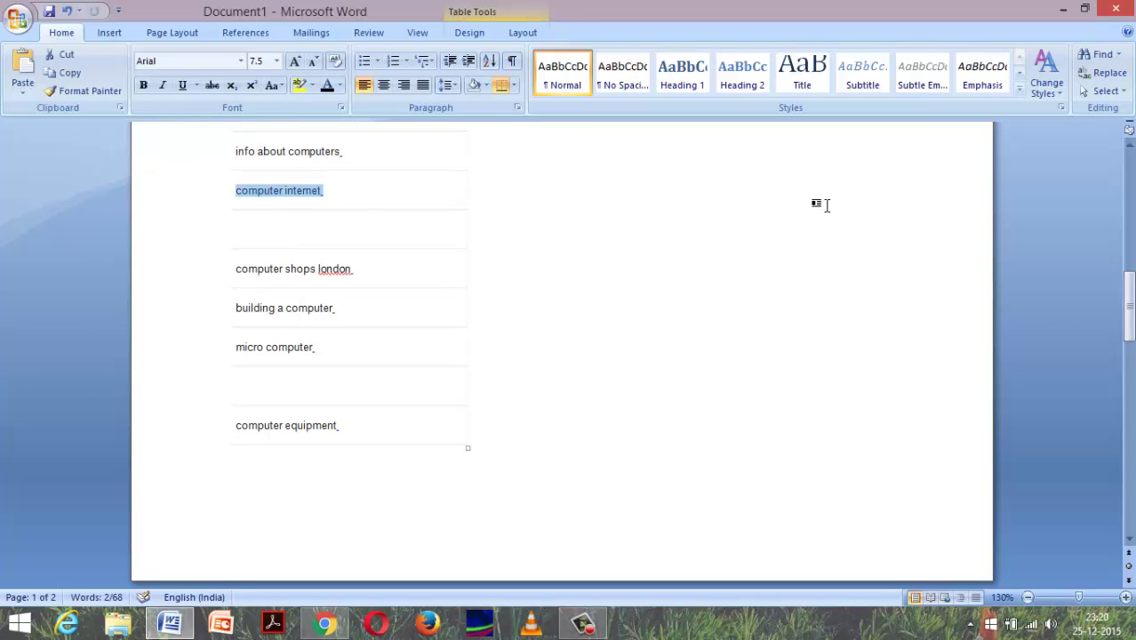
pyautogui.press('BackSpace')
# Step: Delete the keyword "computer retailers" from the first page of the list
pyautogui.moveTo(1132, 322); pyautogui.dragTo(1131, 267)
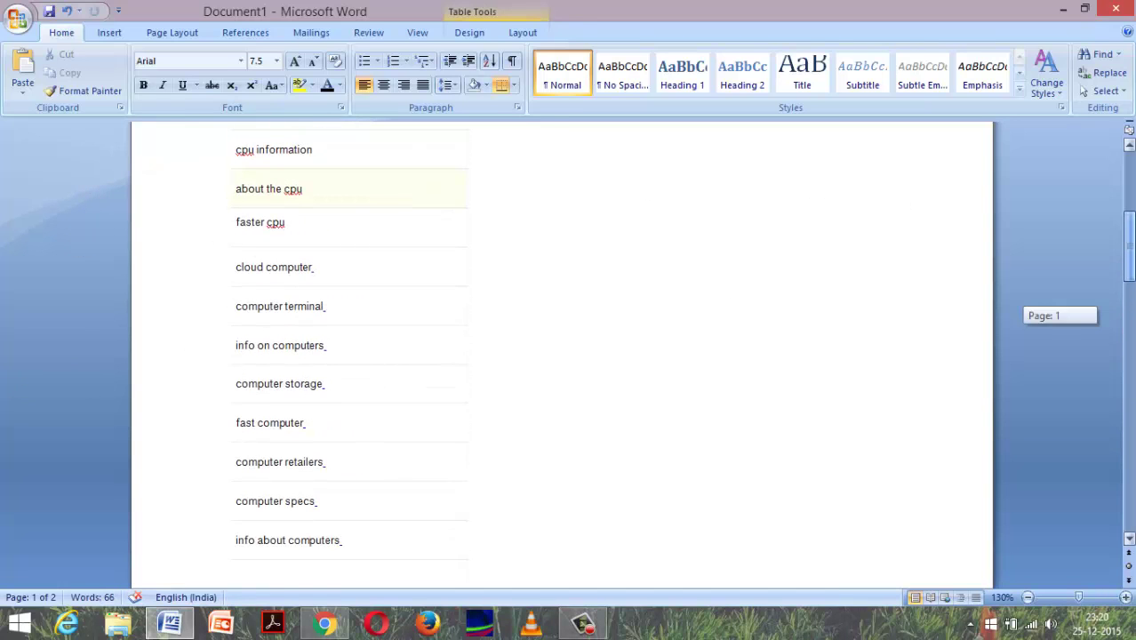
pyautogui.moveTo(325, 460); pyautogui.dragTo(158, 459)
pyautogui.press('BackSpace')
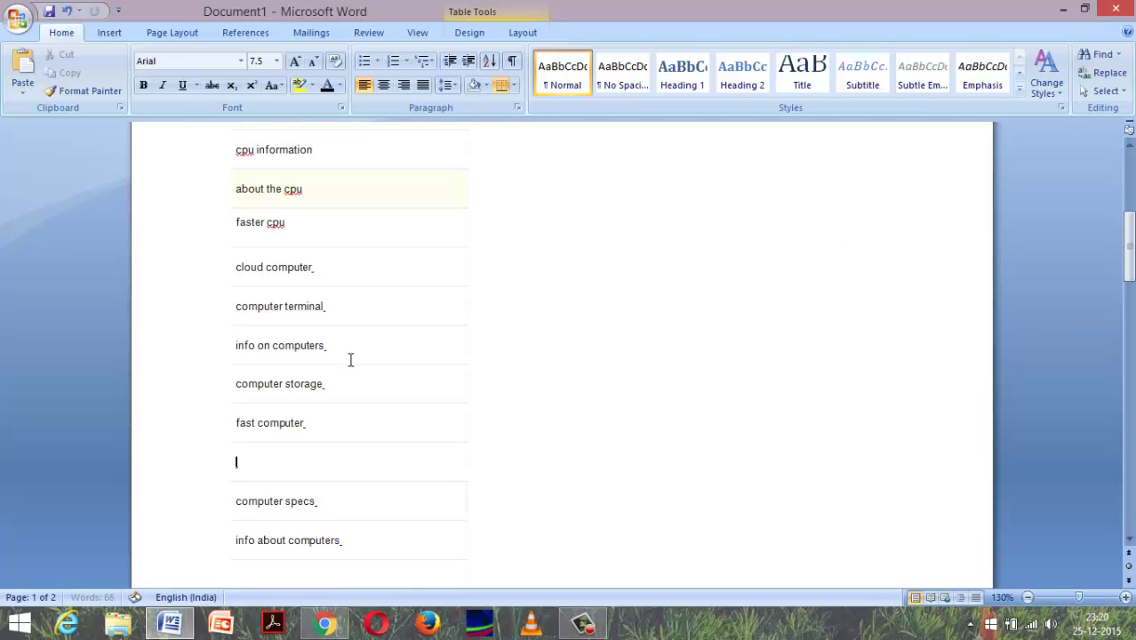
pyautogui.moveTo(1129, 249); pyautogui.dragTo(1129, 190)
# Step: Switch back to Chrome and return from the open ad group to the list of ad group ideas
pyautogui.click(325, 623)
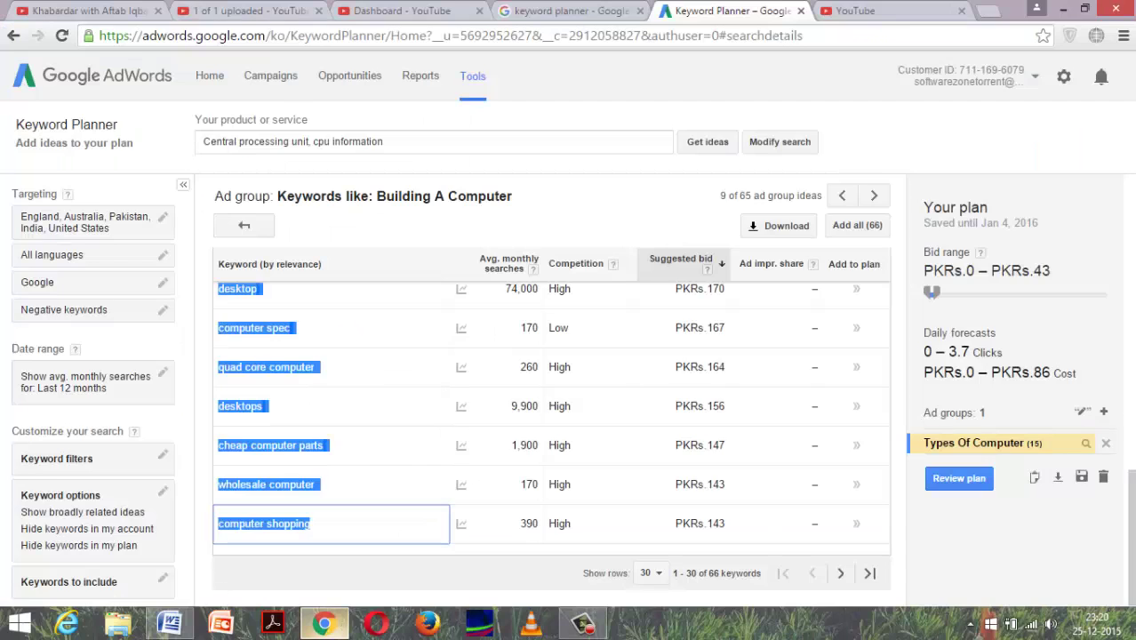
pyautogui.click(240, 222)
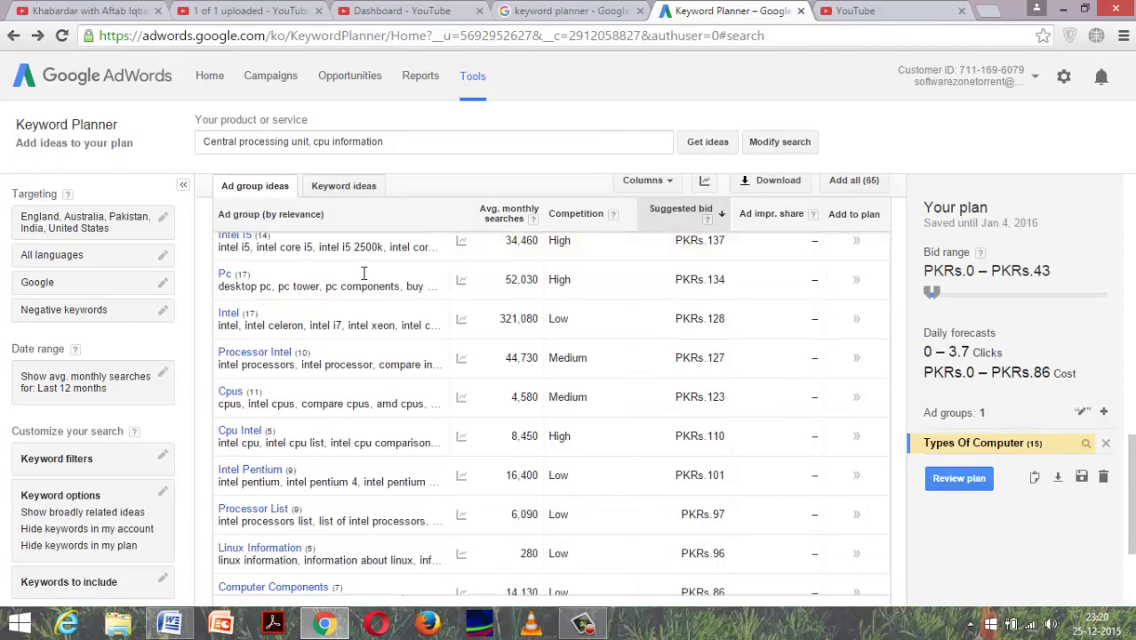
pyautogui.moveTo(1130, 495); pyautogui.dragTo(1133, 317)
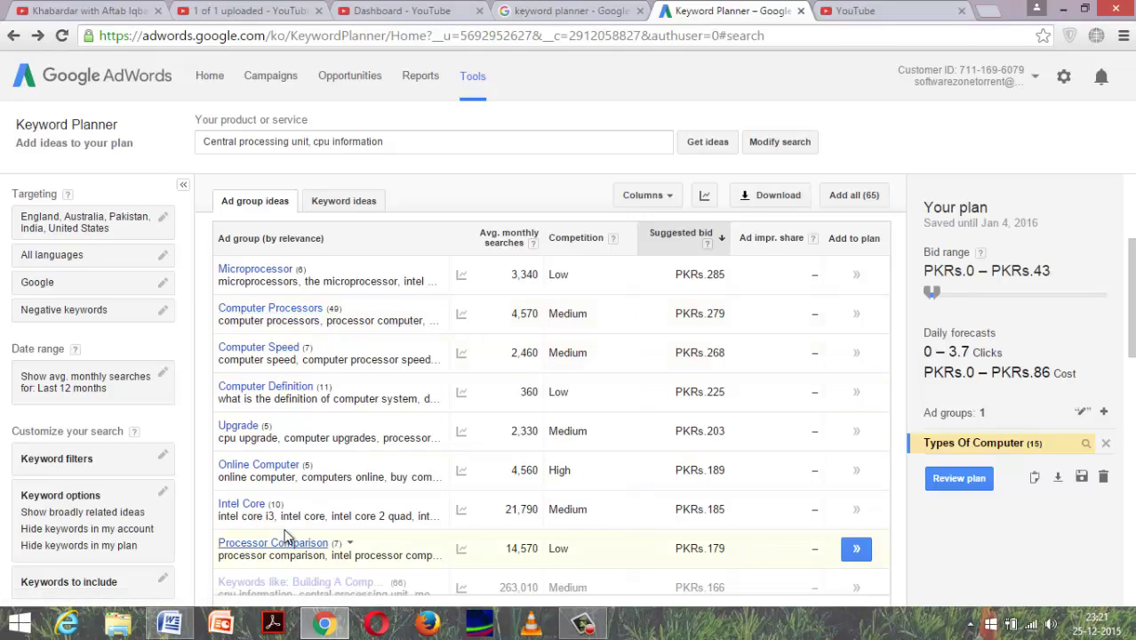
# Step: Open the Intel Core ad group and examine its keywords' monthly searches and suggested bids
pyautogui.rightClick(249, 503)
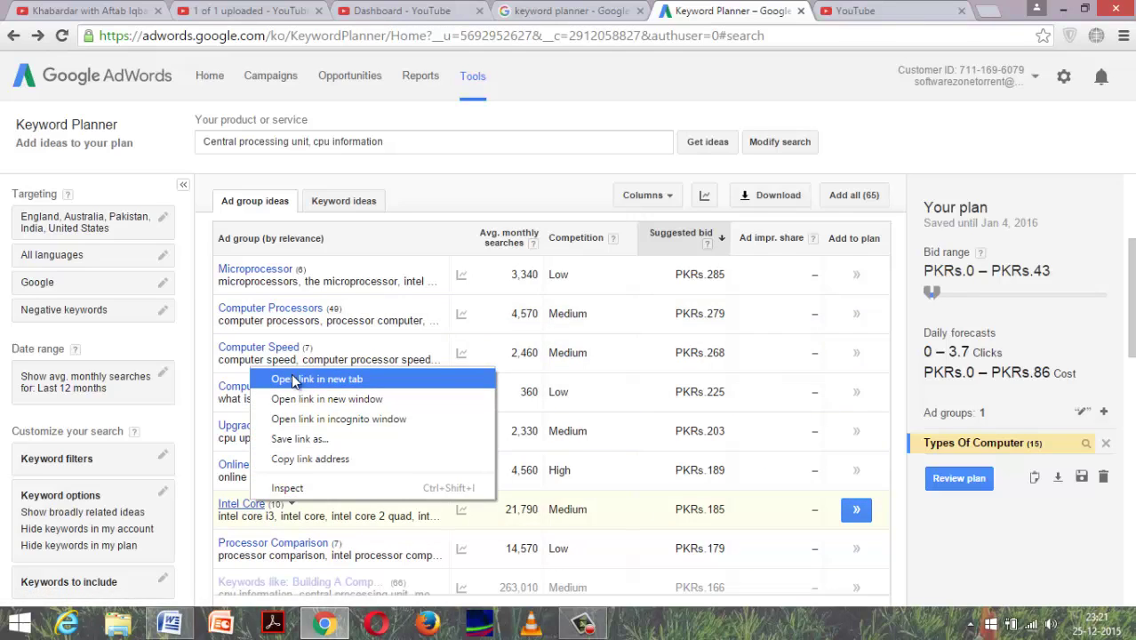
pyautogui.click(249, 503)
pyautogui.click(249, 503)
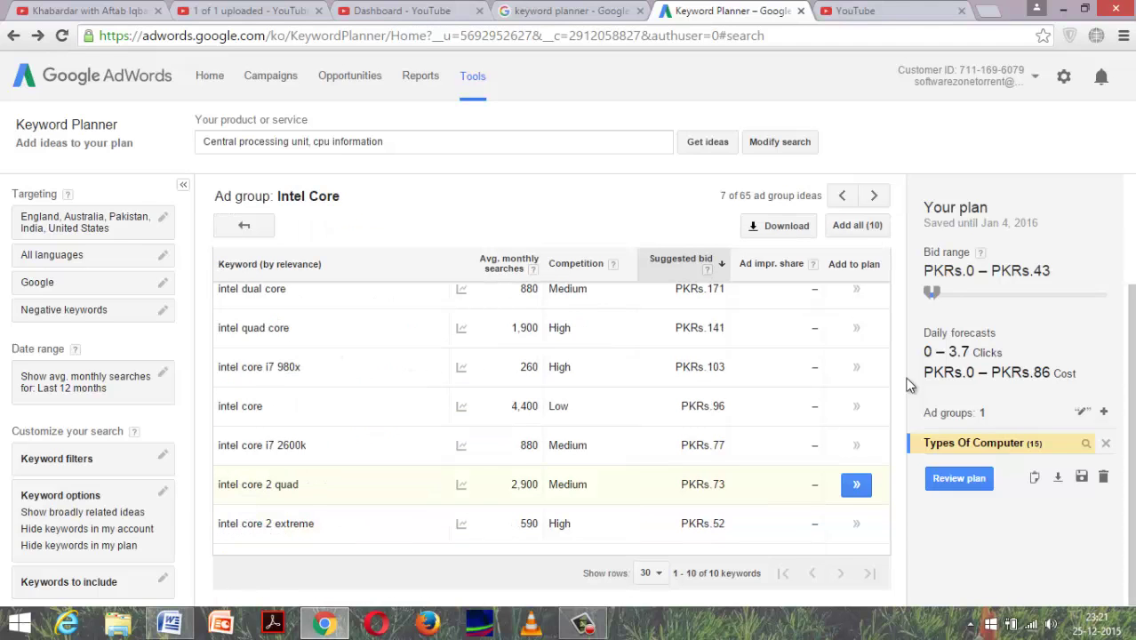
pyautogui.scroll(3, 1129, 391)
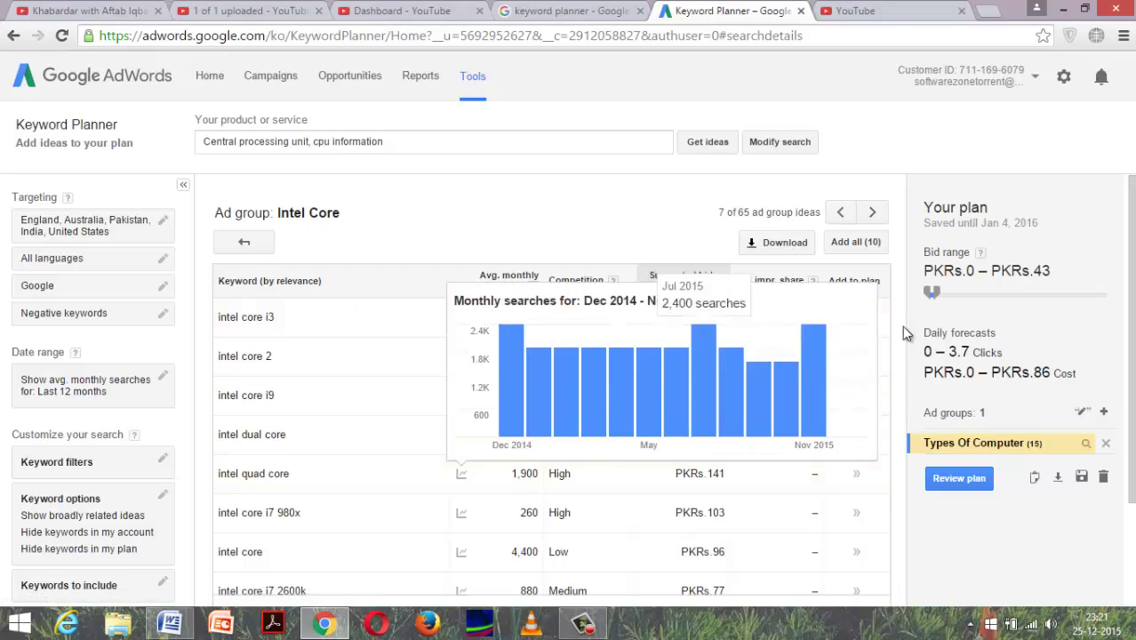
pyautogui.scroll(-2, 1127, 332)
pyautogui.scroll(-1, 1127, 331)
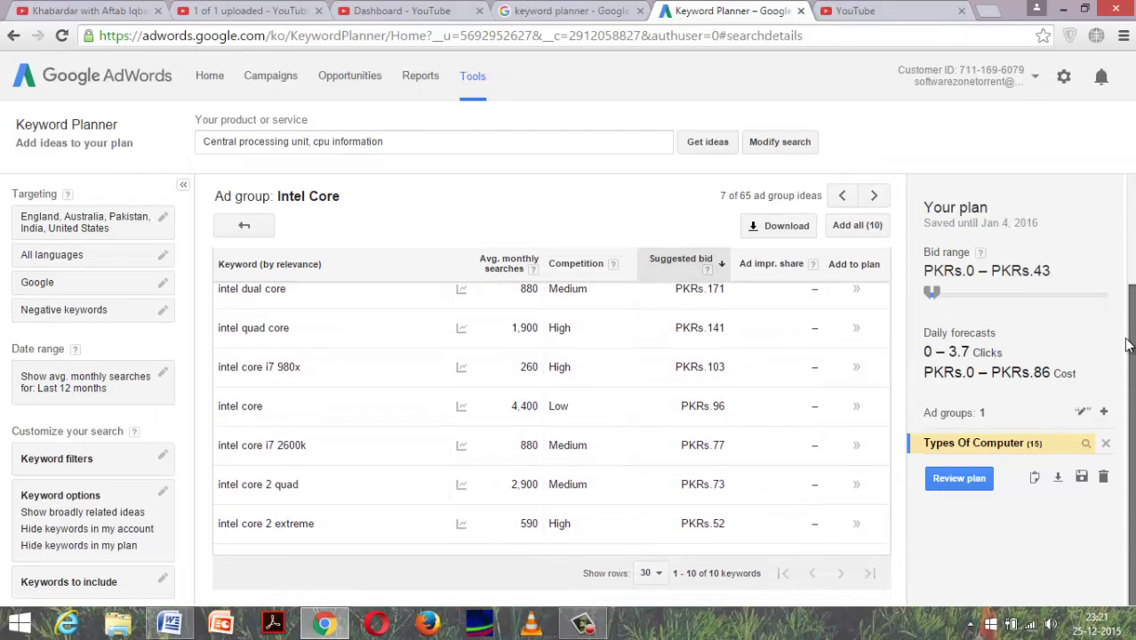
# Step: Return to the ad group ideas and open the Computer Processors ad group
pyautogui.click(244, 225)
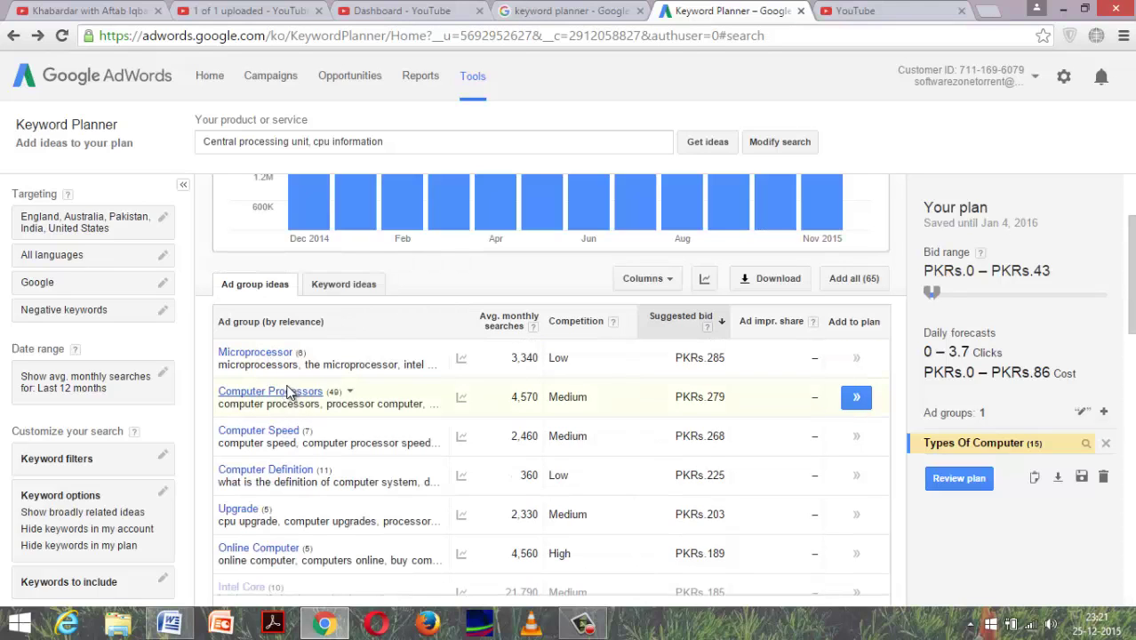
pyautogui.click(299, 398)
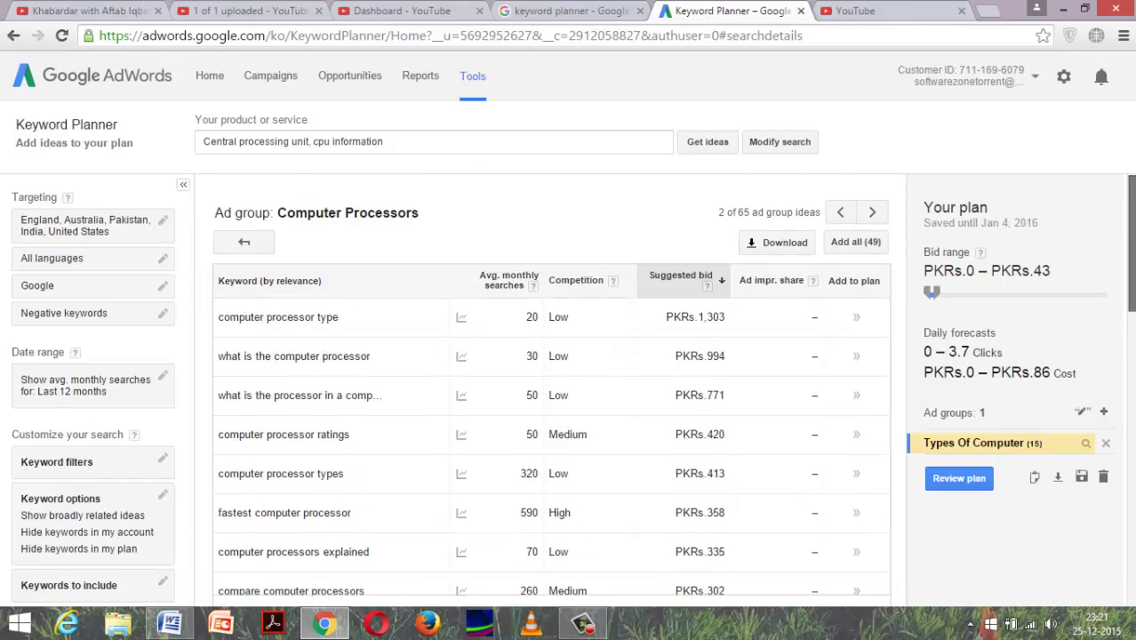
# Step: Examine the monthly searches and suggested bid of the keyword "computer processor type" in the Computer Processors ad group
pyautogui.scroll(-2, 230, 351)
pyautogui.scroll(2, 230, 351)
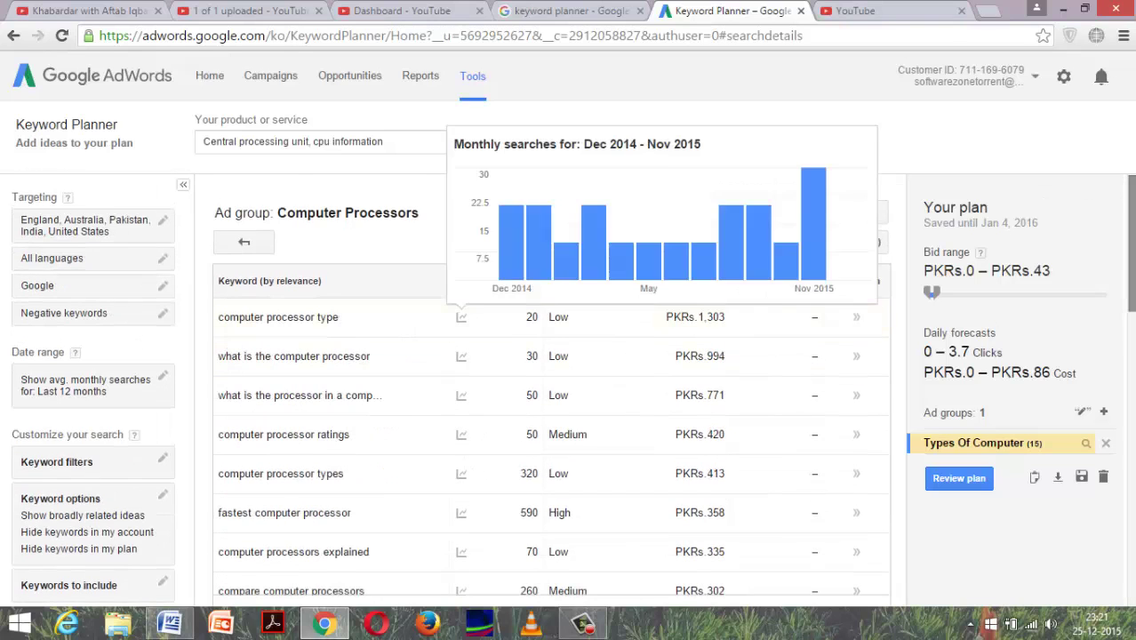
pyautogui.moveTo(461, 355)
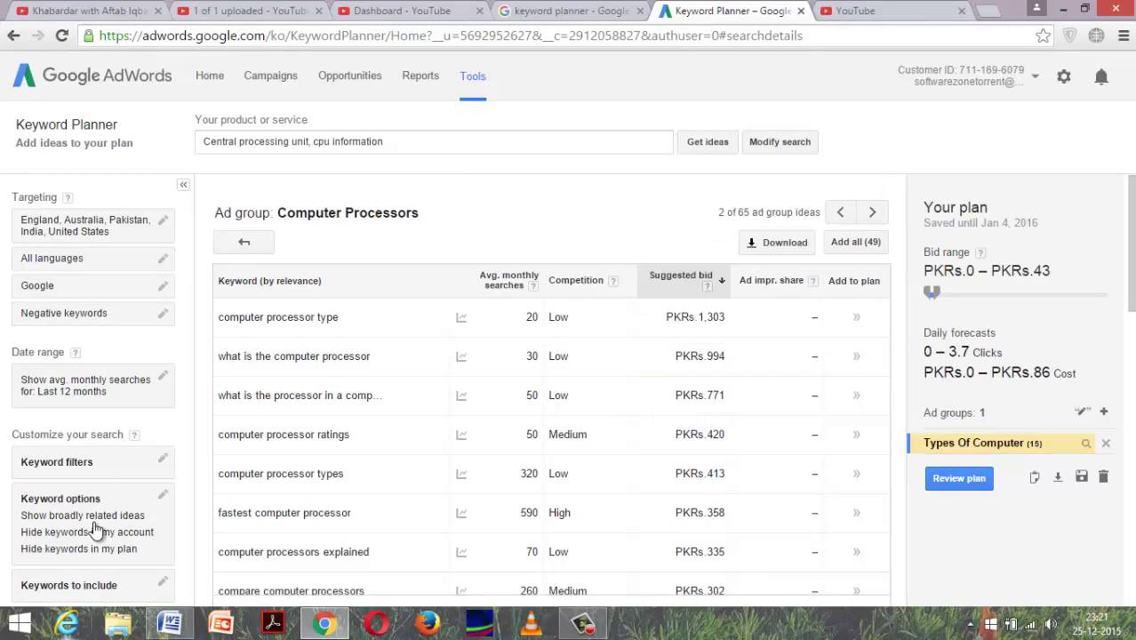
pyautogui.moveTo(525, 320); pyautogui.dragTo(547, 317)
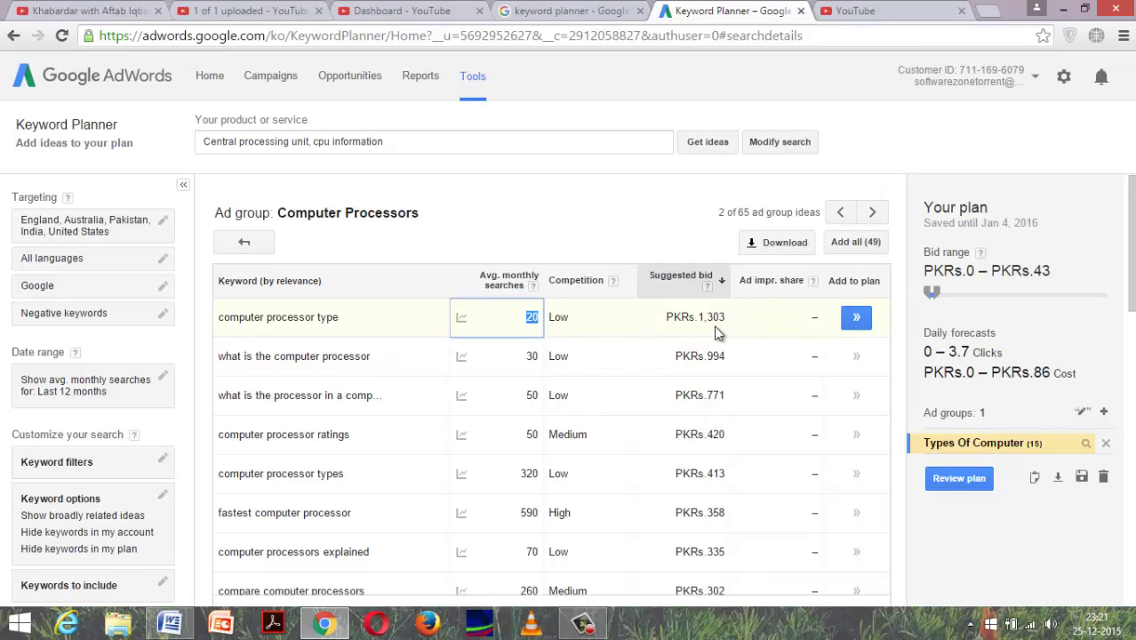
pyautogui.moveTo(665, 319); pyautogui.dragTo(722, 321)
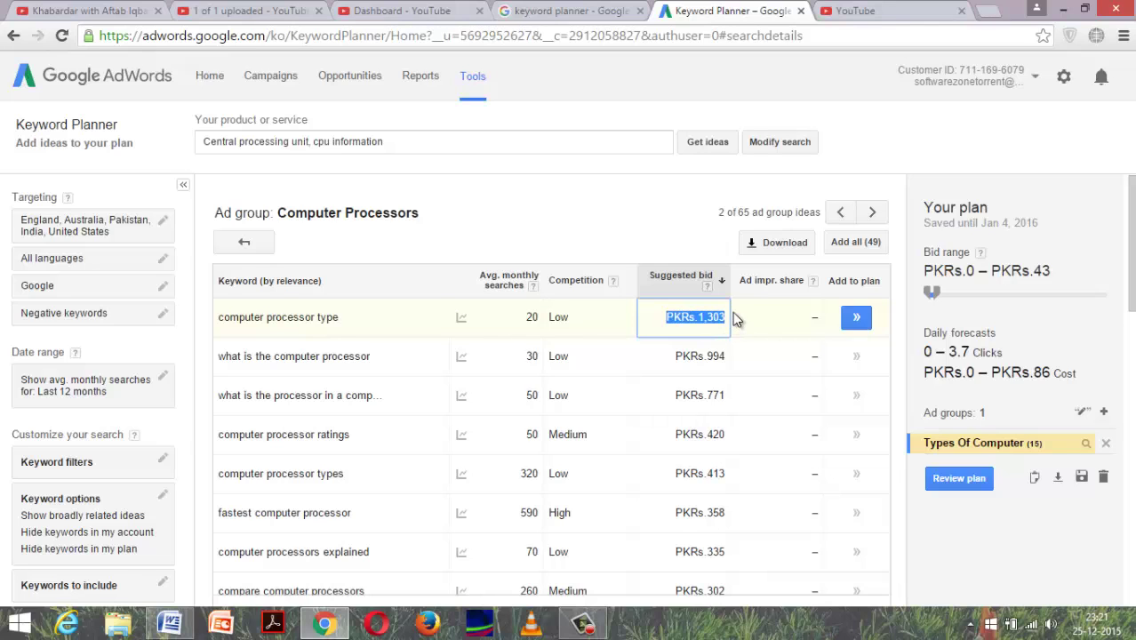
pyautogui.click(683, 312)
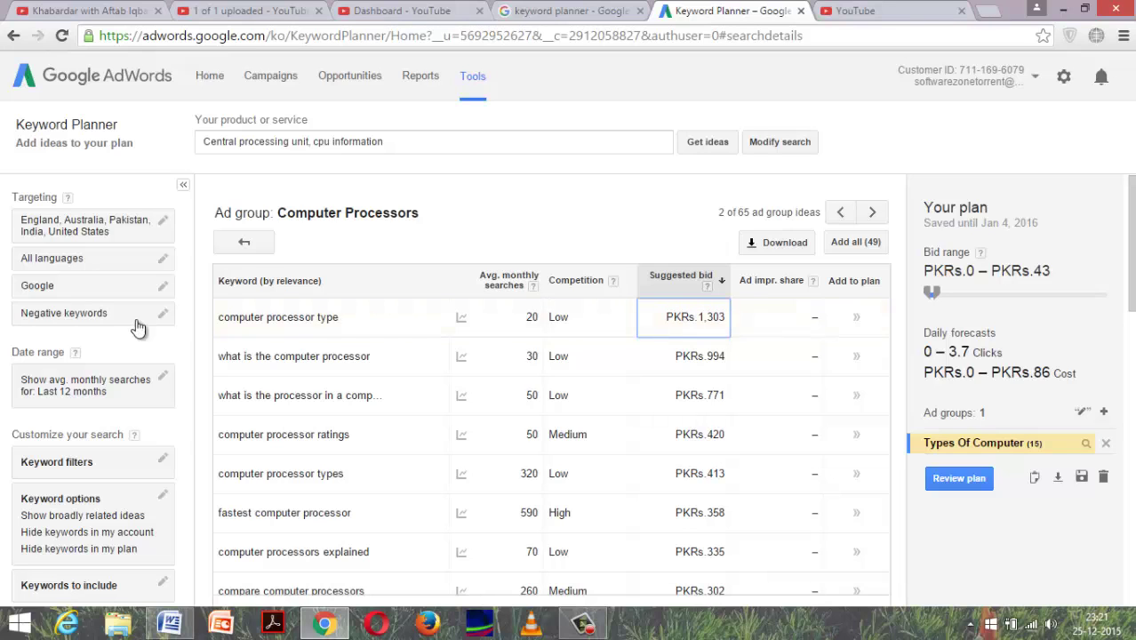
# Step: Copy the Computer Processors keywords from "computer processor type" through "processor computer"
pyautogui.moveTo(220, 318); pyautogui.dragTo(360, 489)
pyautogui.rightClick(322, 366)
pyautogui.click(351, 377)
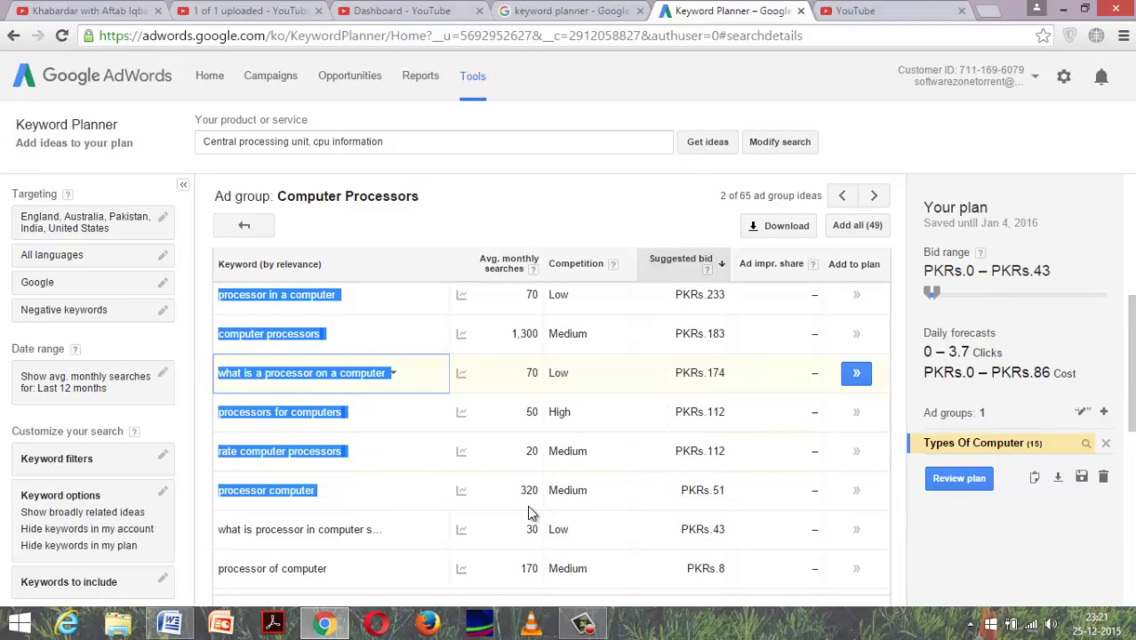
# Step: Switch to Word and paste the copied keywords as rows at the empty row below "best cpu"
pyautogui.click(169, 623)
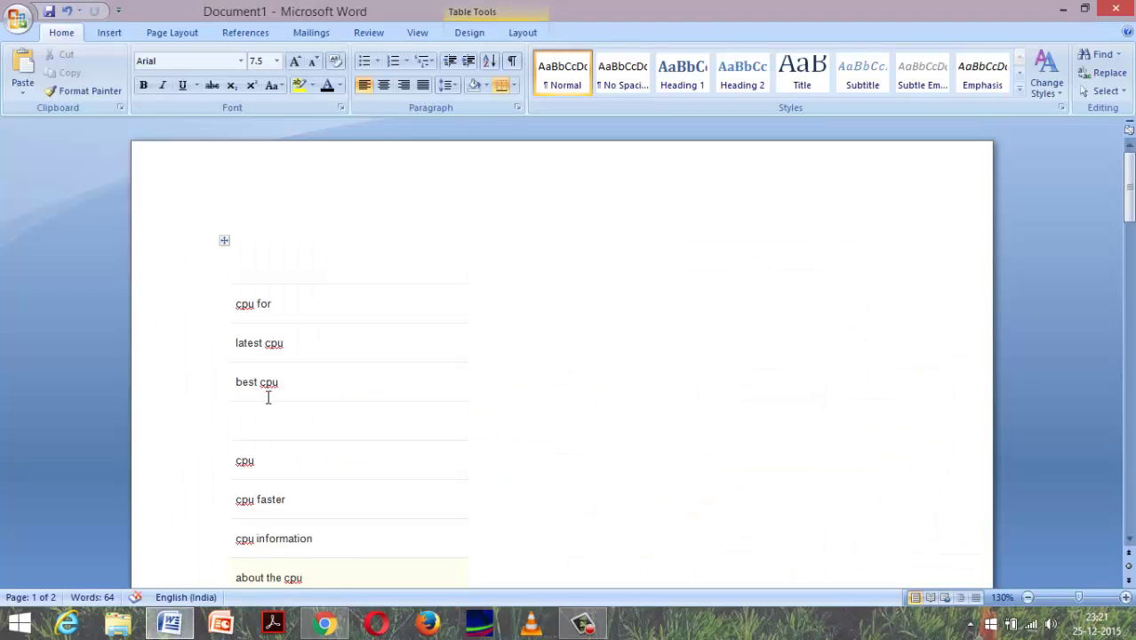
pyautogui.rightClick(254, 419)
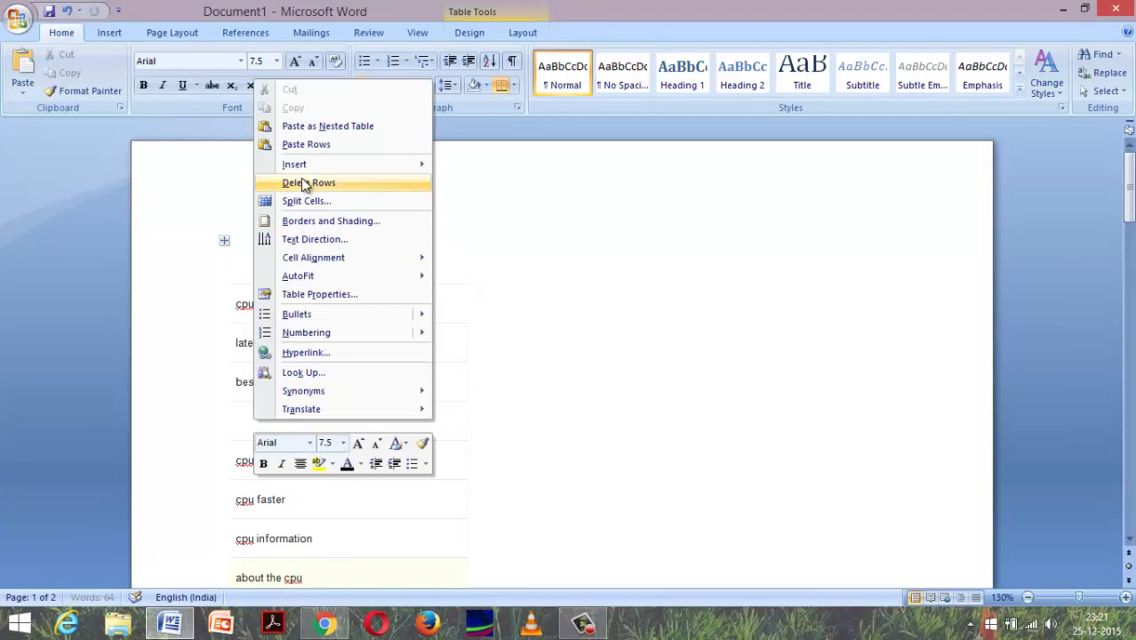
pyautogui.click(229, 413)
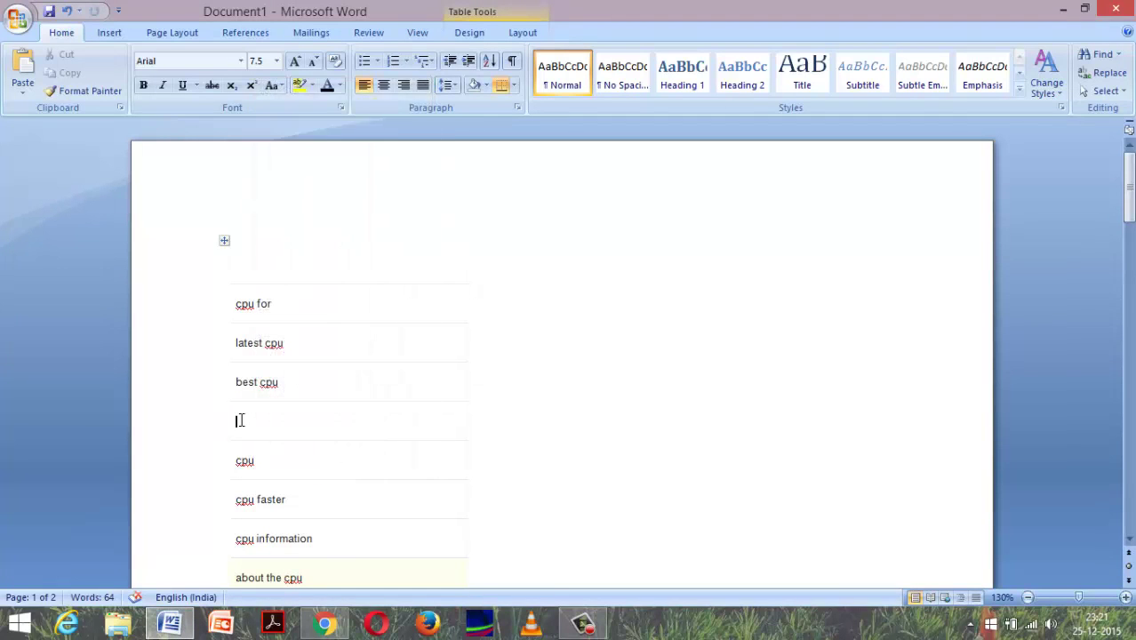
pyautogui.rightClick(241, 420)
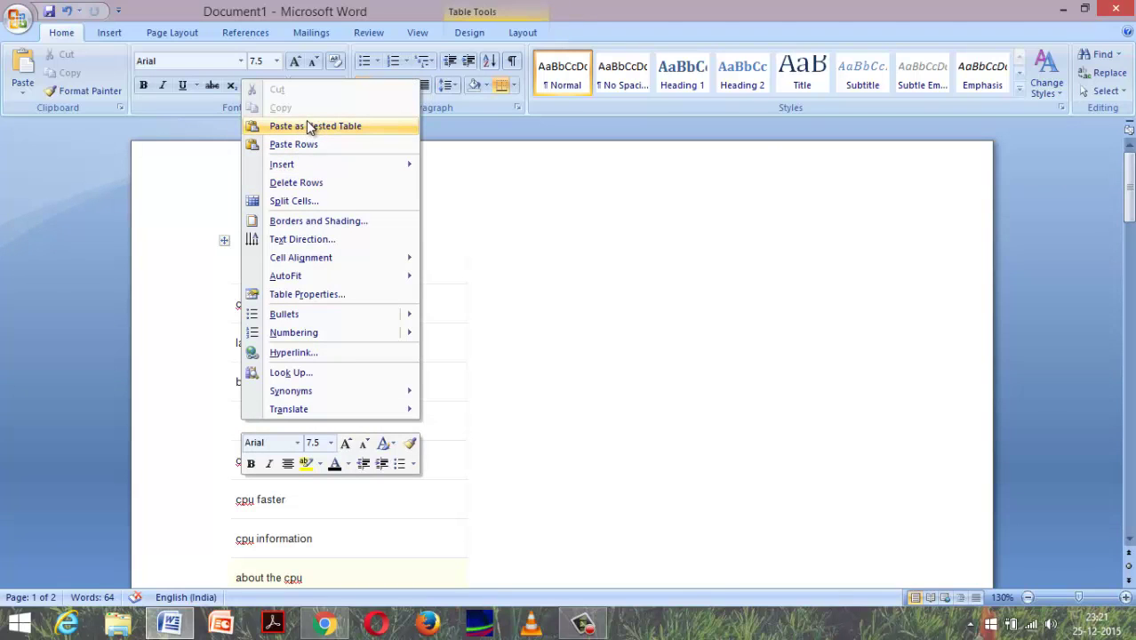
pyautogui.click(316, 146)
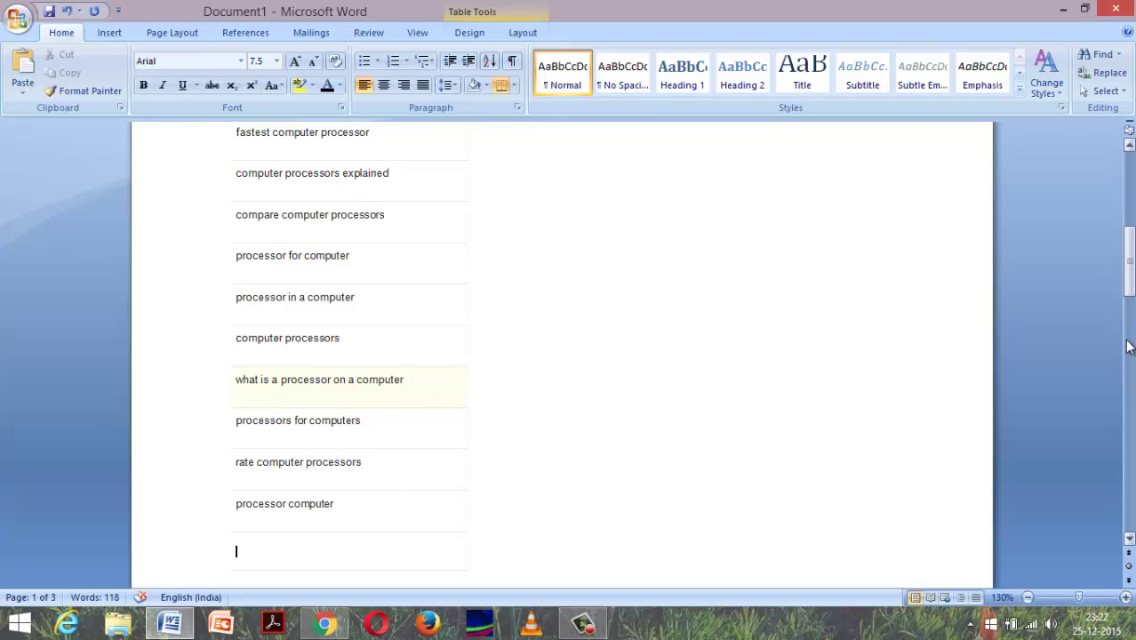
pyautogui.moveTo(1129, 285); pyautogui.dragTo(1130, 169)
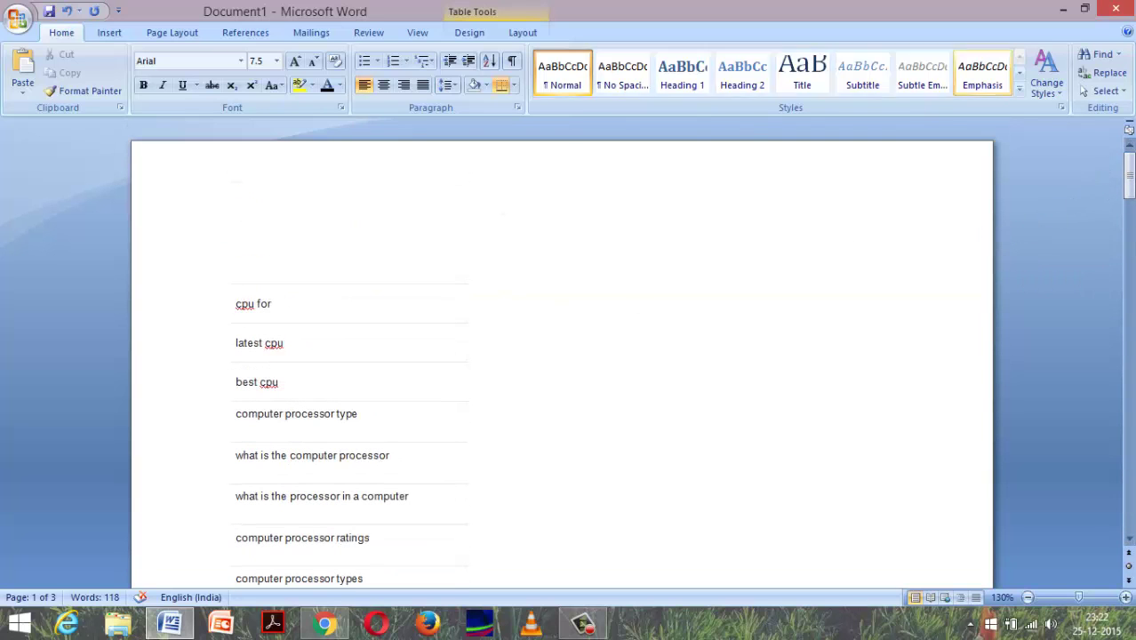
# Step: Switch back to Chrome, return to the ad group ideas and close Keyword Planner
pyautogui.click(1063, 9)
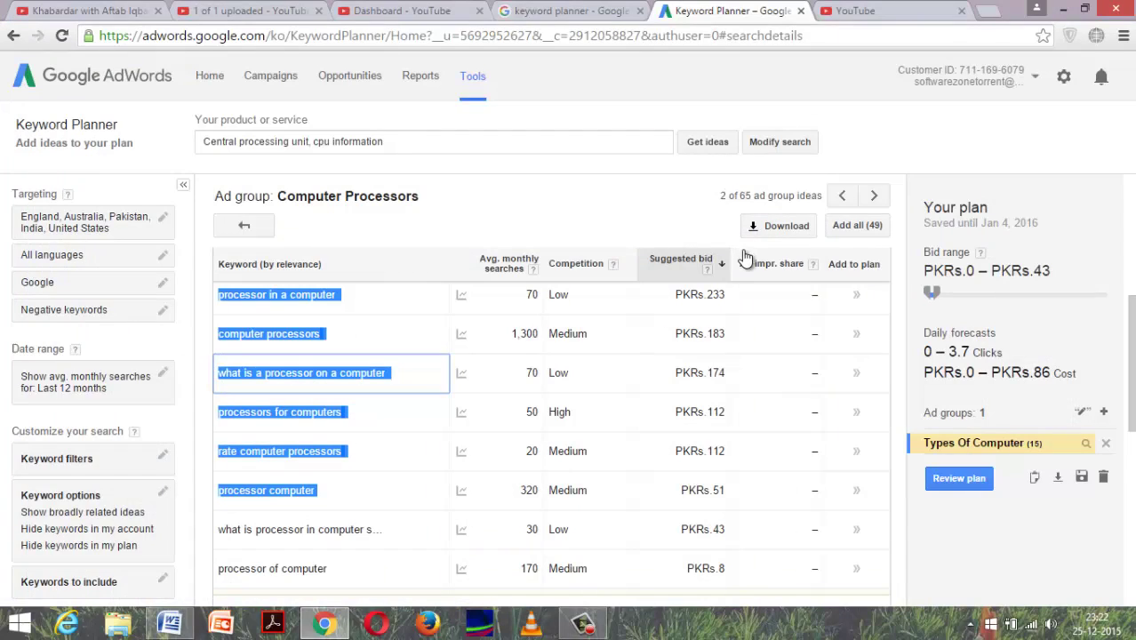
pyautogui.click(238, 225)
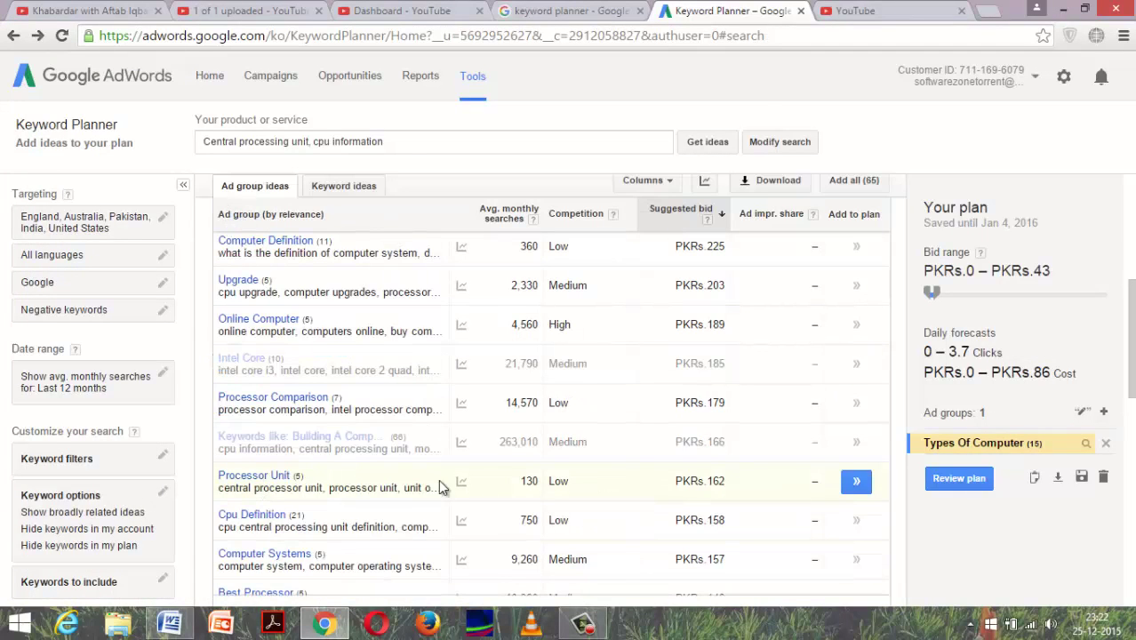
pyautogui.click(801, 12)
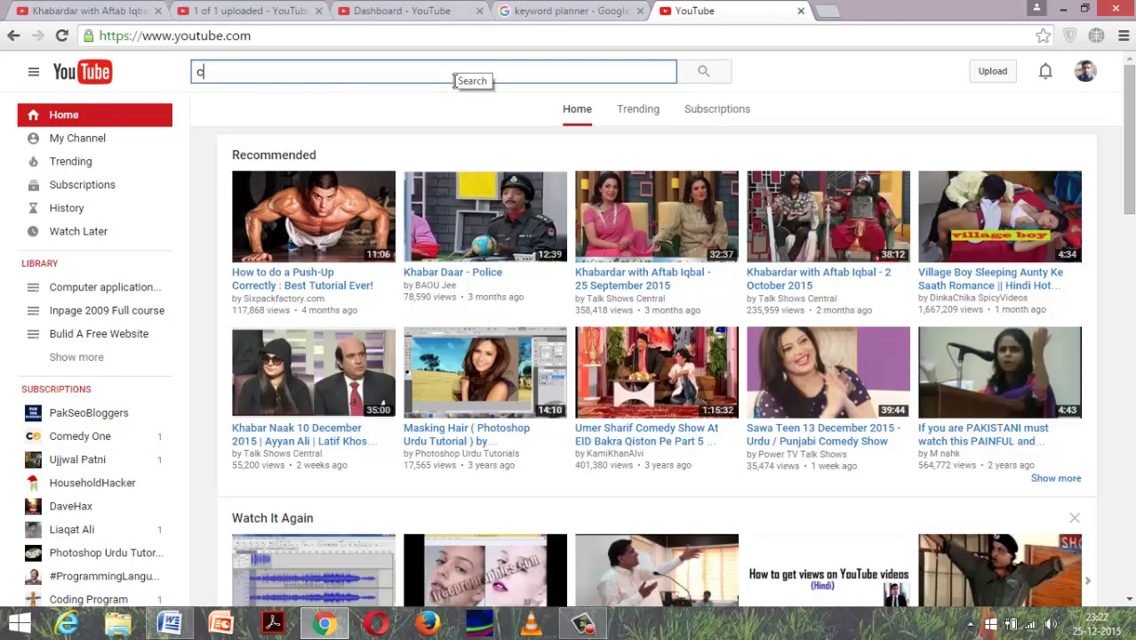
# Step: Enter "central processing unit" as the YouTube search text using its suggestion, and copy the phrase
pyautogui.write('entr')
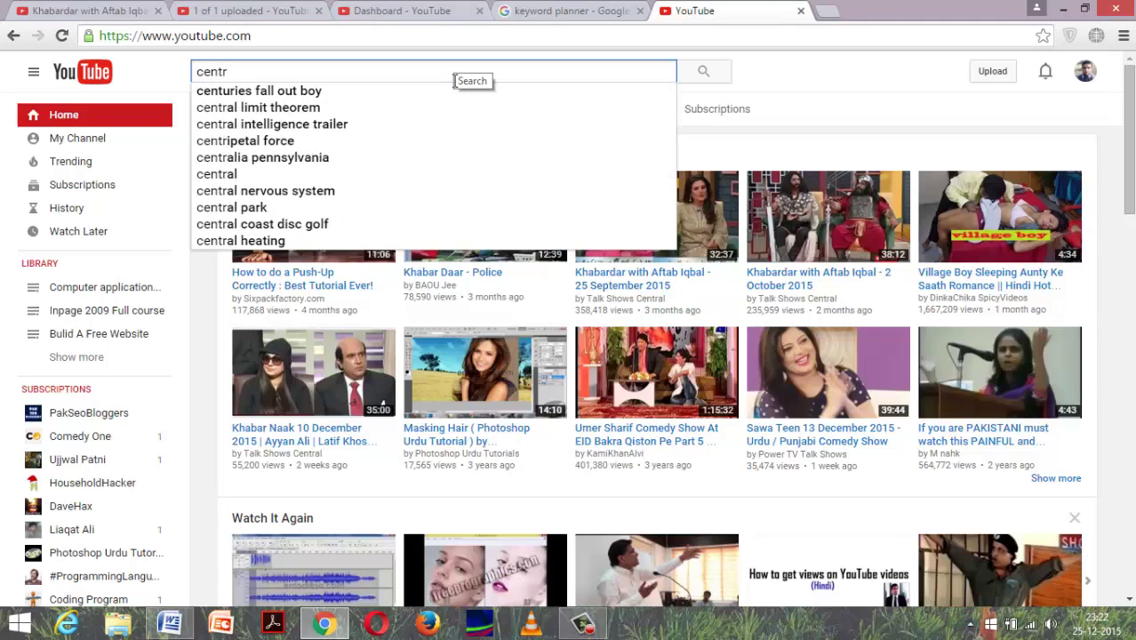
pyautogui.write('a; [r')
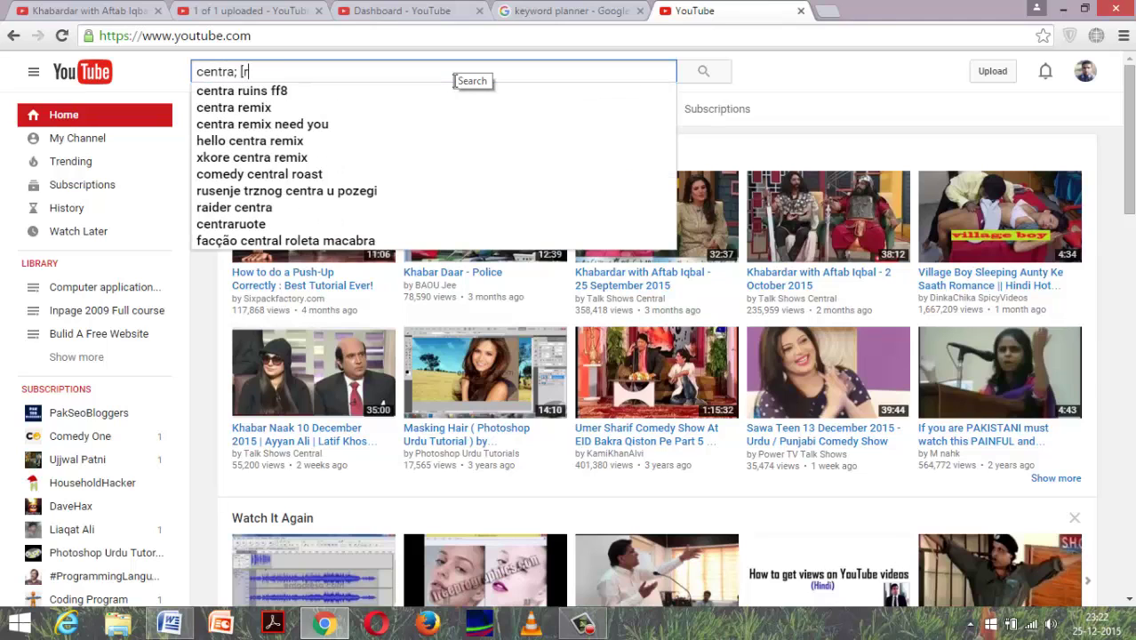
pyautogui.press('BackSpace')
pyautogui.press('BackSpace')
pyautogui.press('BackSpace')
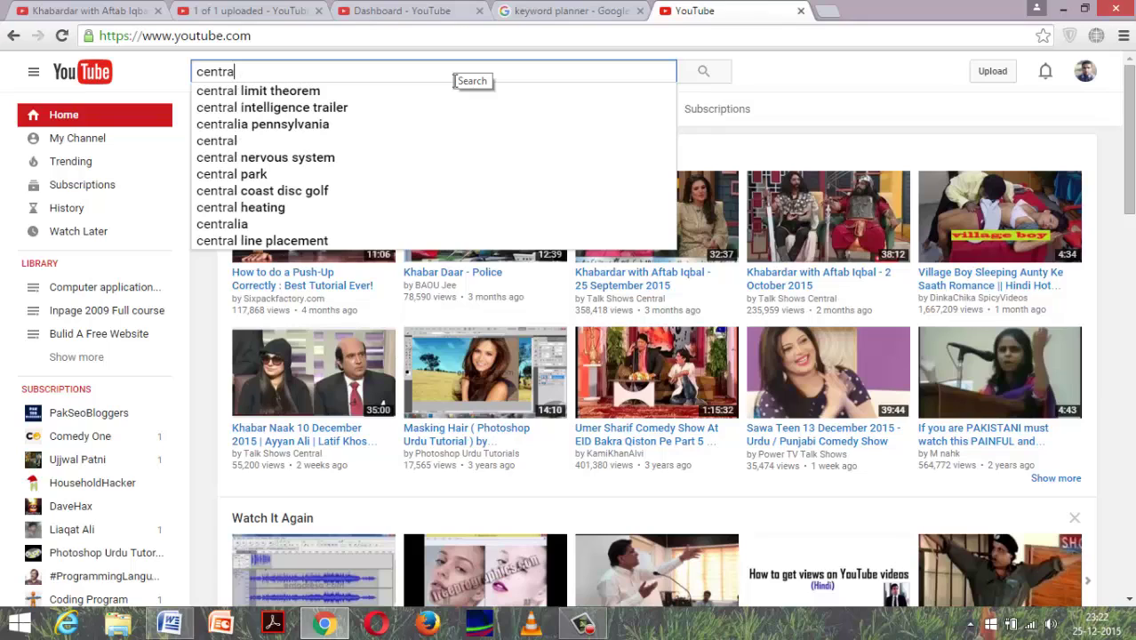
pyautogui.write('l pr')
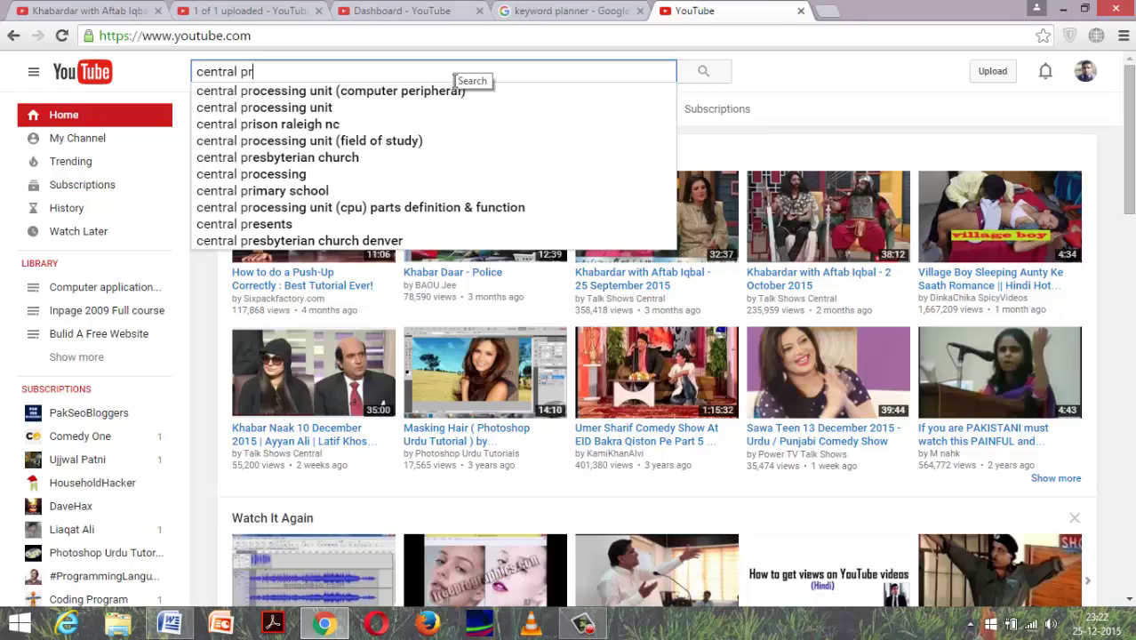
pyautogui.press('Down')
pyautogui.press('Down')
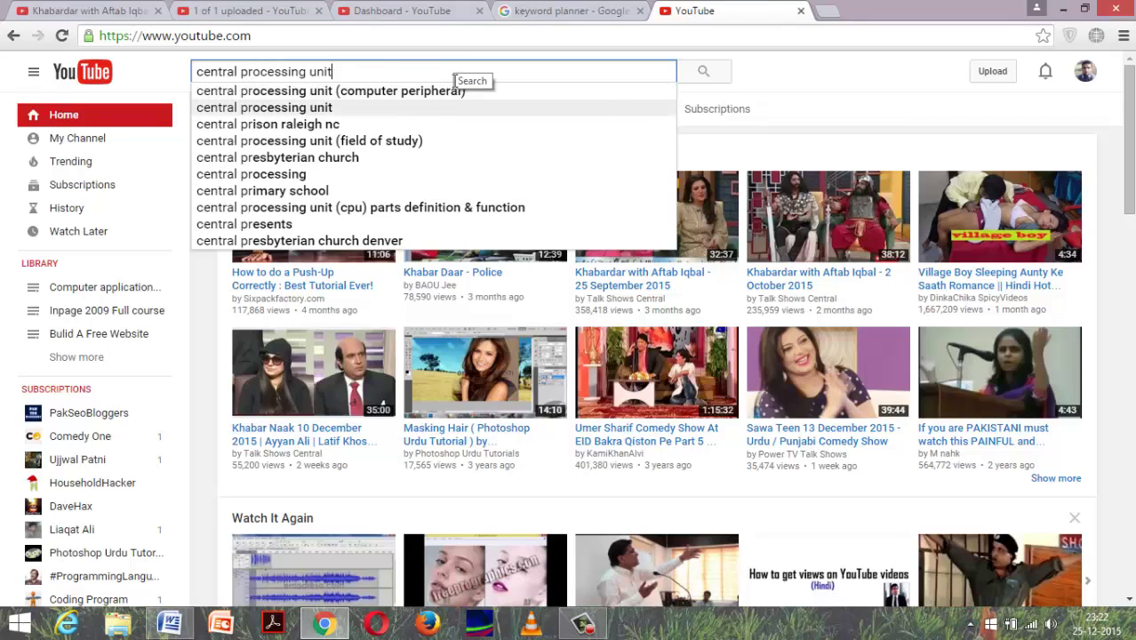
pyautogui.hotkey('ctrl', 'a')
pyautogui.hotkey('ctrl', 'c')
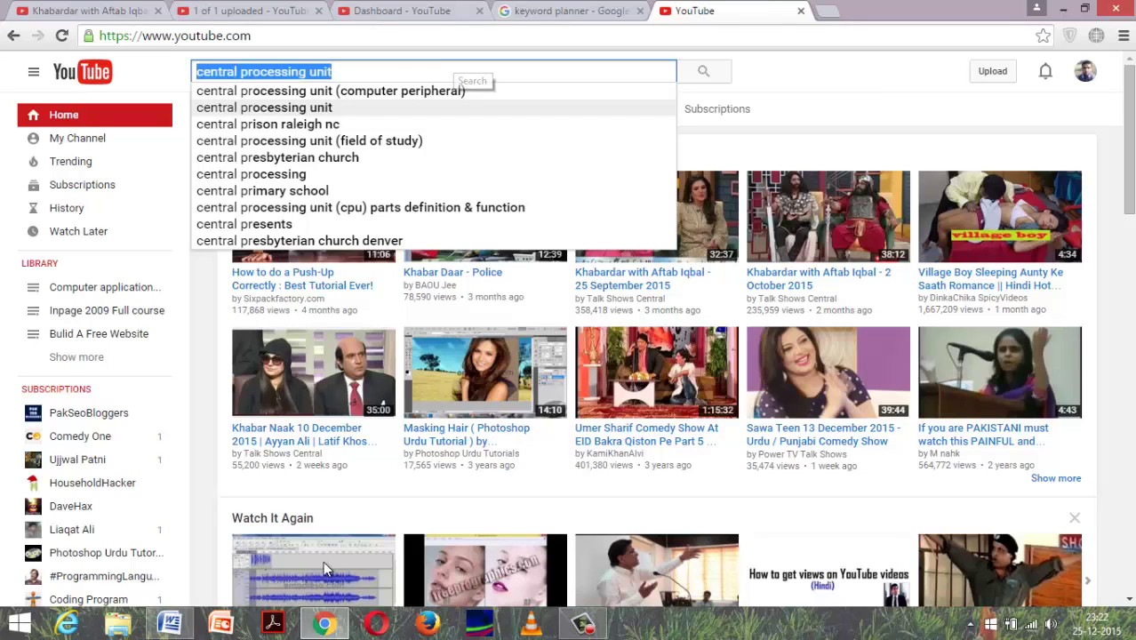
# Step: Switch to Word and paste "central processing unit" into the empty first row above "cpu for"
pyautogui.click(185, 627)
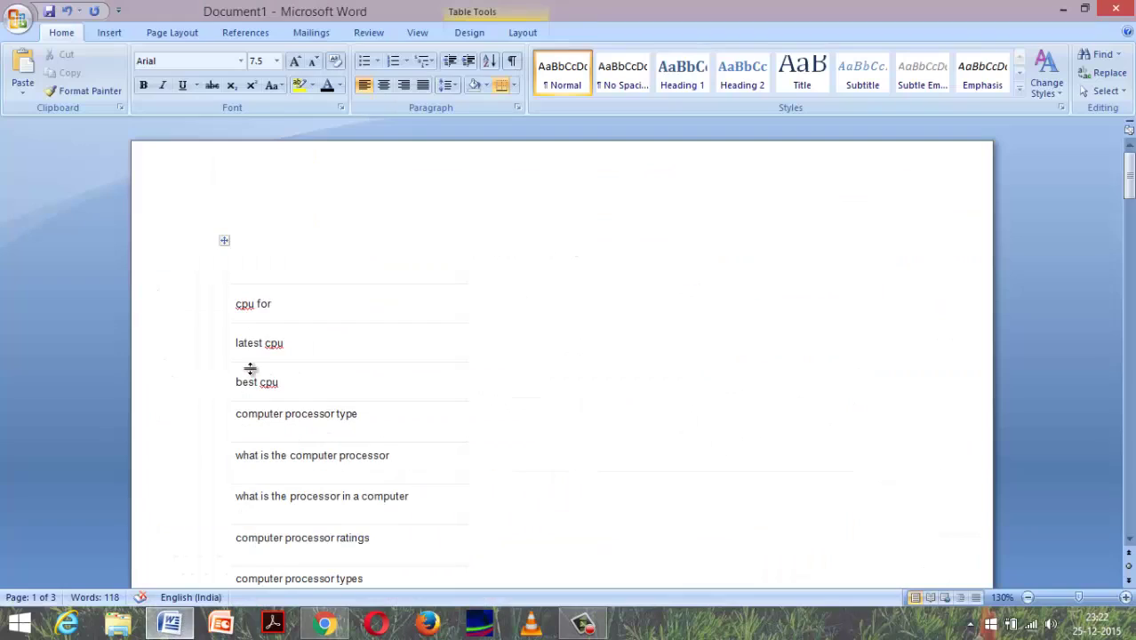
pyautogui.click(255, 267)
pyautogui.hotkey('ctrl', 'v')
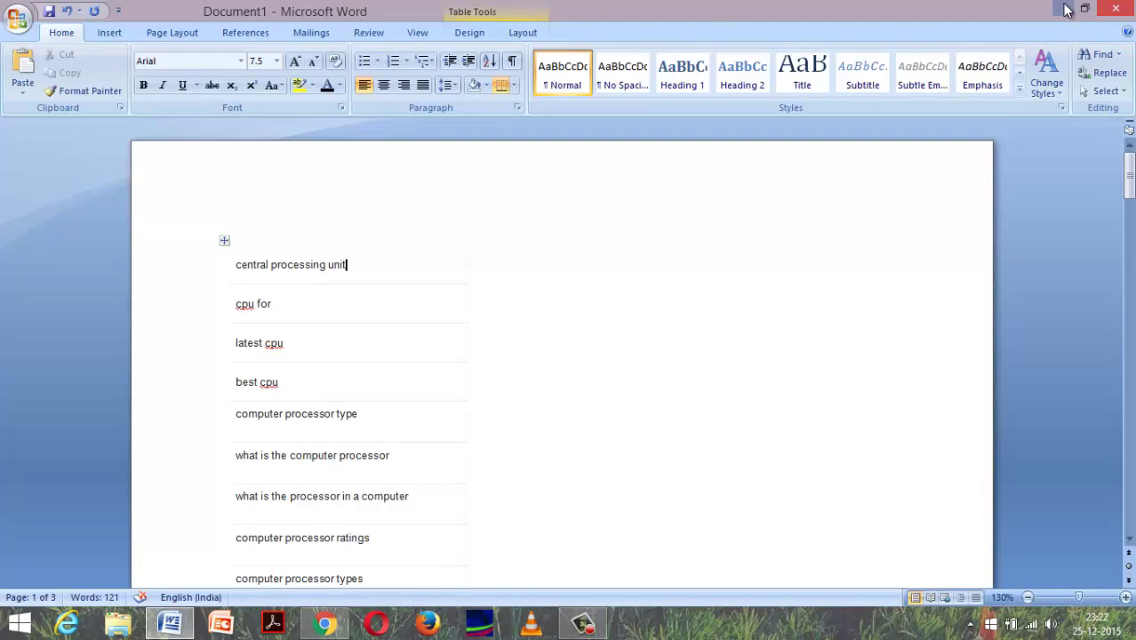
# Step: Switch back to YouTube in Chrome and examine the search suggestions for "central processing unit"
pyautogui.click(1063, 9)
pyautogui.click(348, 71)
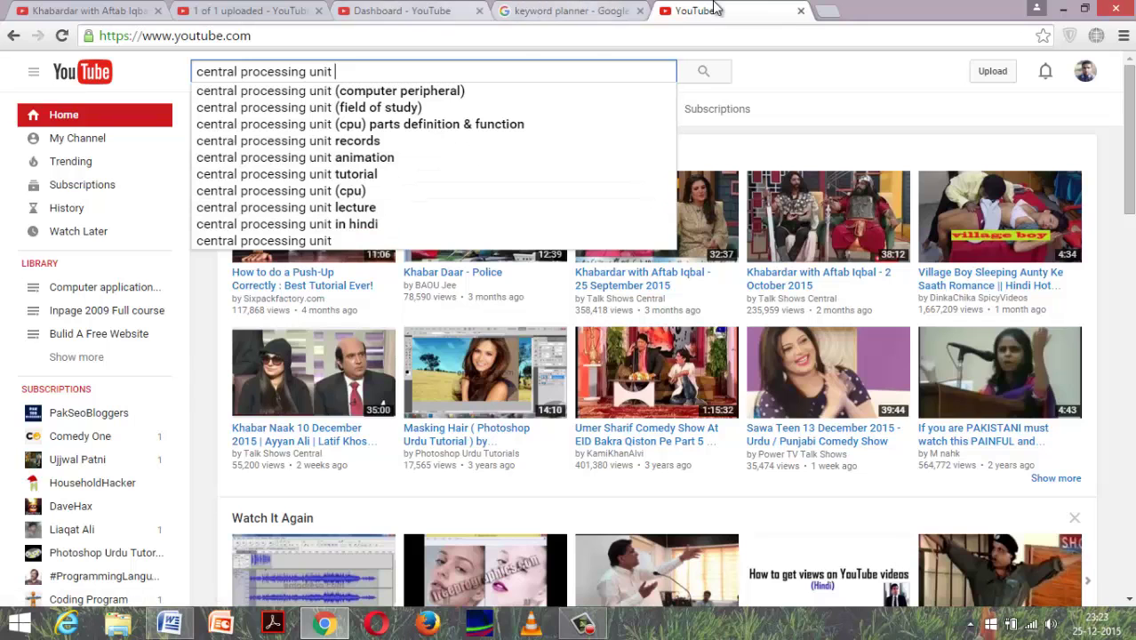
pyautogui.click(582, 10)
pyautogui.click(461, 36)
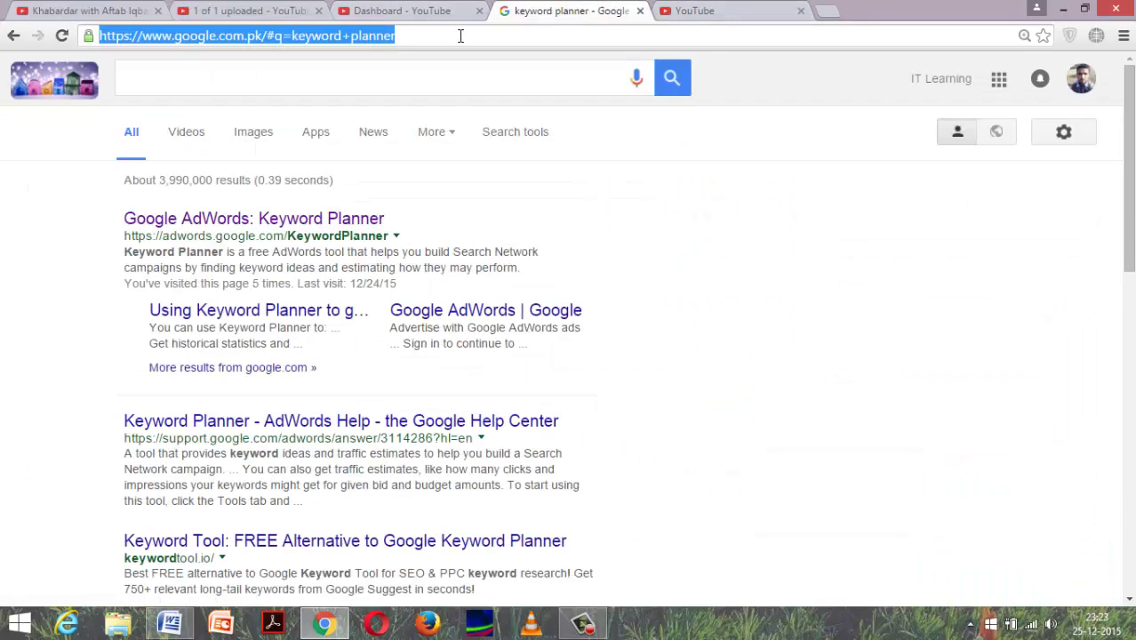
pyautogui.click(790, 9)
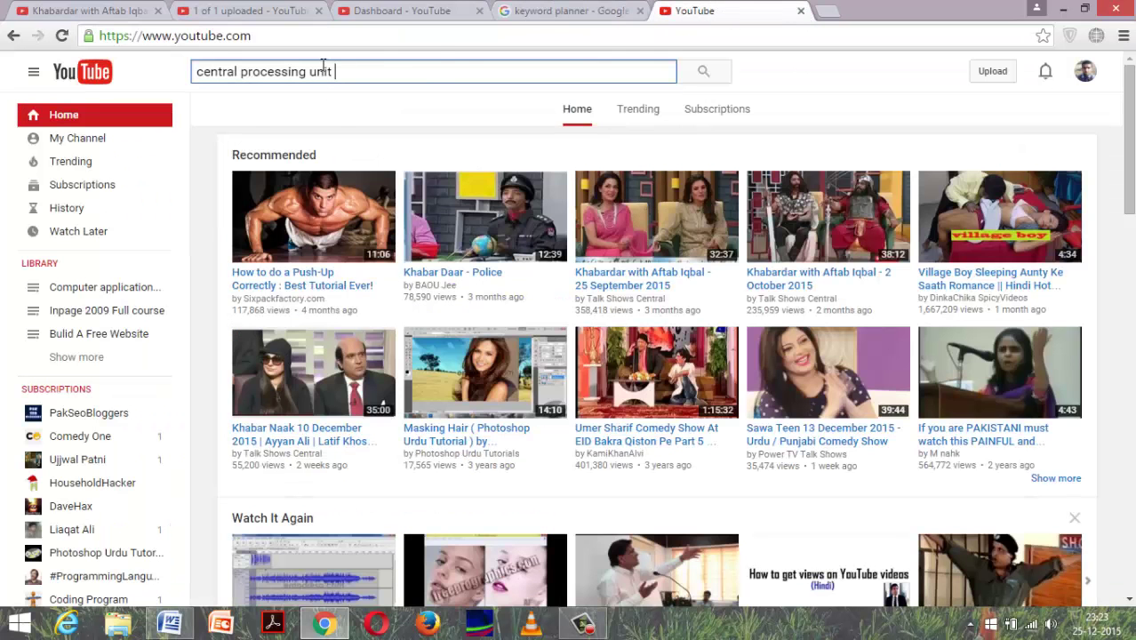
# Step: Close the YouTube home page and search Google for "central processing unit"
pyautogui.click(801, 11)
pyautogui.click(444, 80)
pyautogui.hotkey('ctrl', 'v')
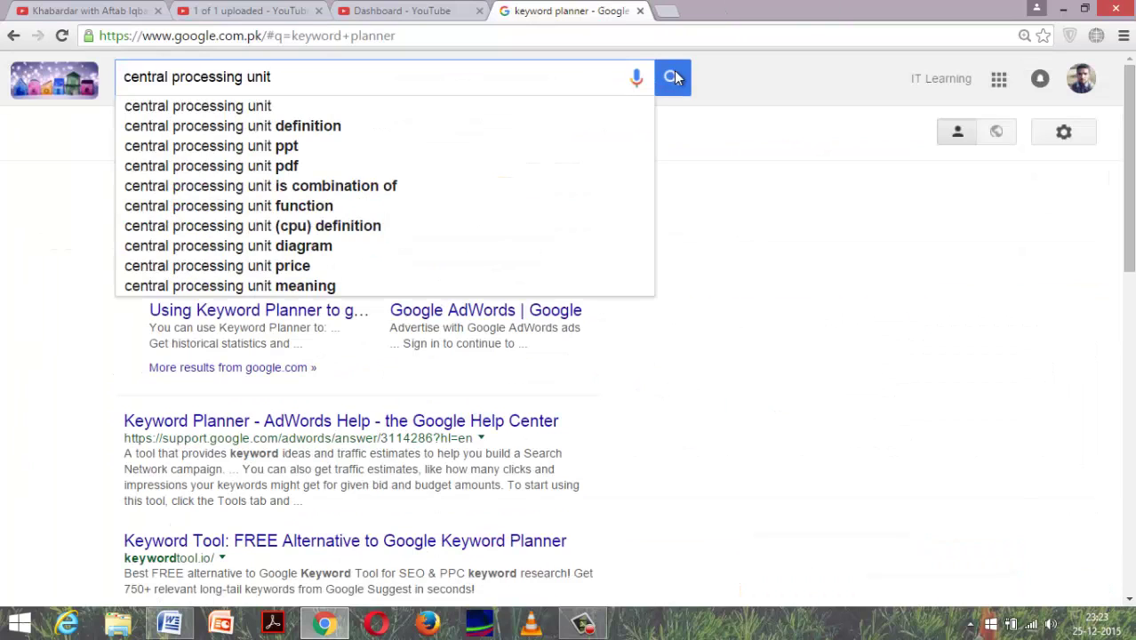
pyautogui.click(676, 78)
# Step: Shorten the Google query to "central" and examine the suggested searches
pyautogui.click(523, 79)
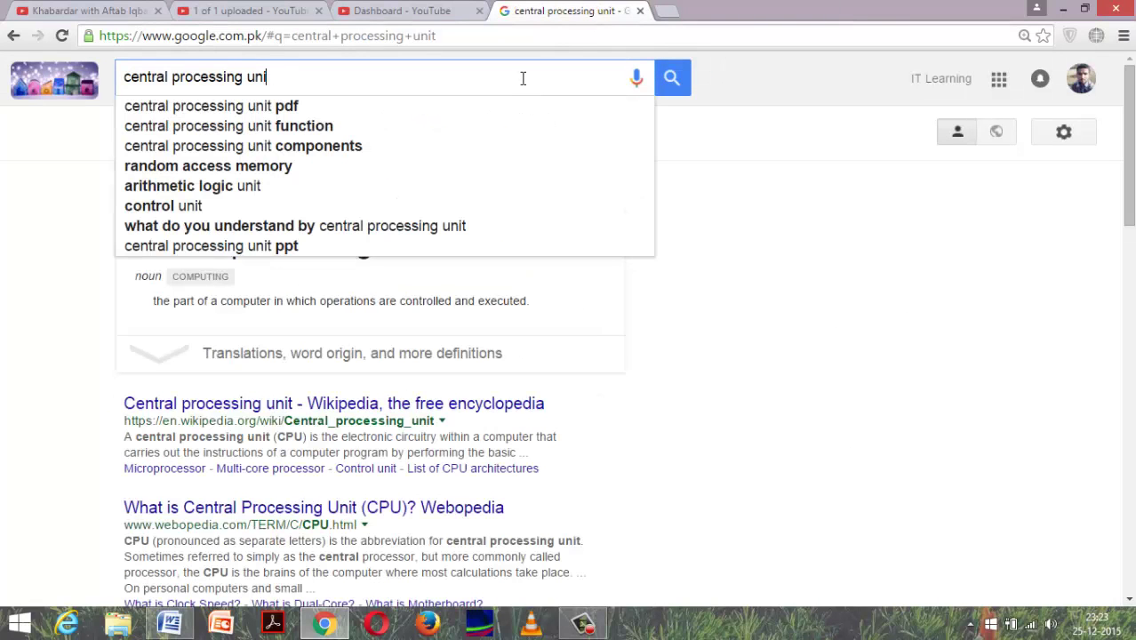
pyautogui.press('BackSpace')
pyautogui.press('BackSpace')
pyautogui.press('BackSpace')
pyautogui.press('BackSpace')
pyautogui.press('BackSpace')
pyautogui.press('BackSpace')
pyautogui.press('BackSpace')
pyautogui.press('BackSpace')
pyautogui.press('BackSpace')
pyautogui.press('BackSpace')
pyautogui.press('BackSpace')
pyautogui.press('BackSpace')
pyautogui.press('BackSpace')
pyautogui.press('BackSpace')
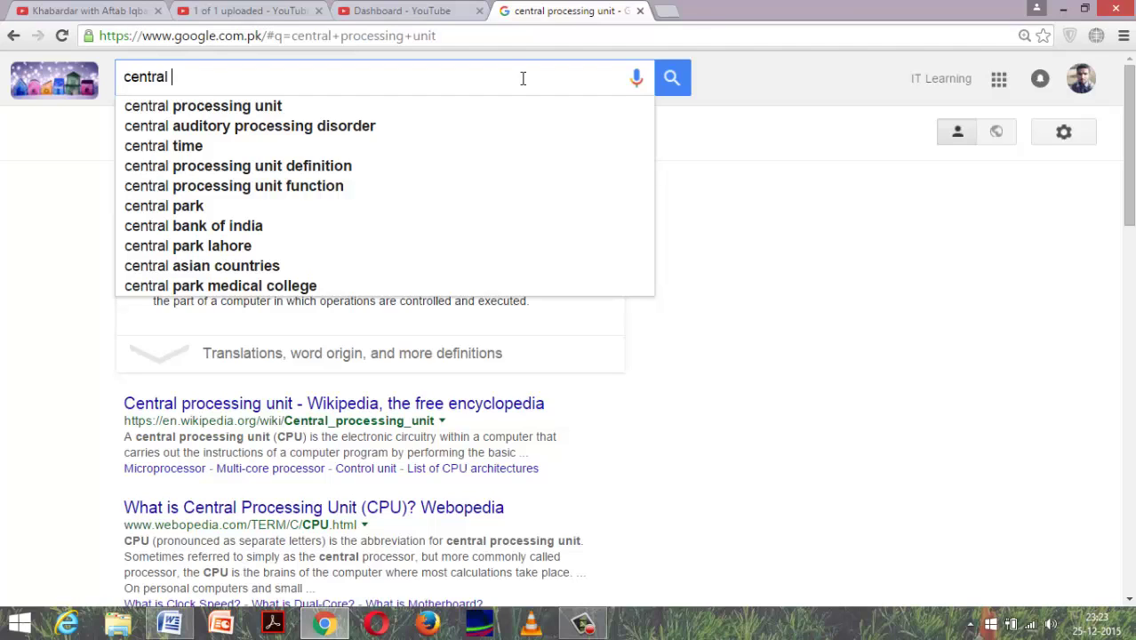
# Step: Extend the Google query to "central proc" and examine the suggested searches
pyautogui.write('p')
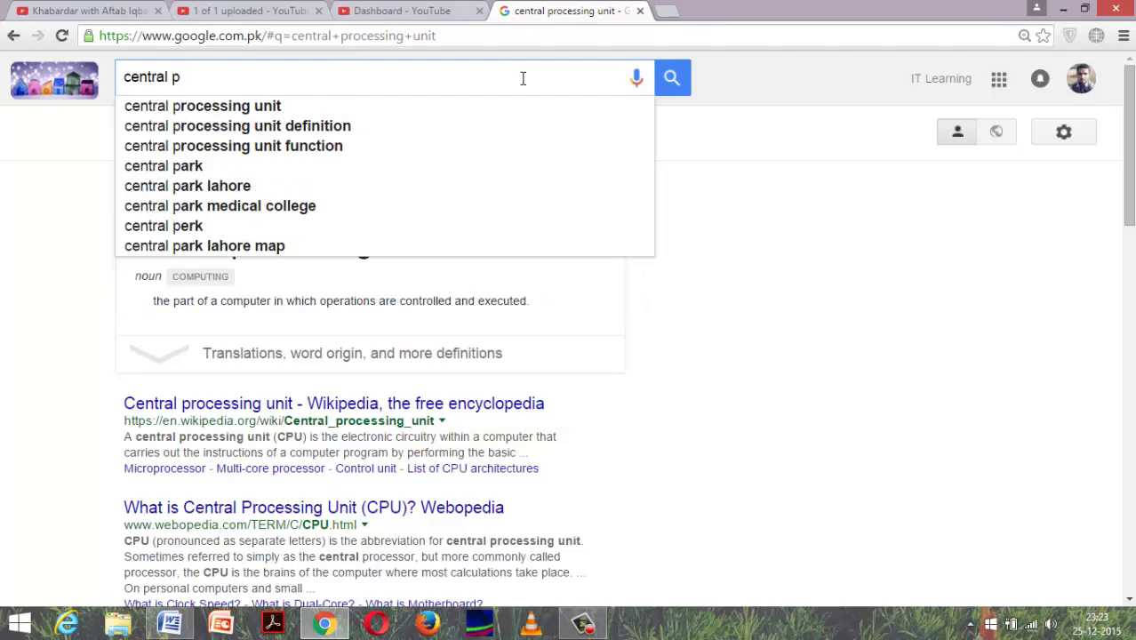
pyautogui.write('r')
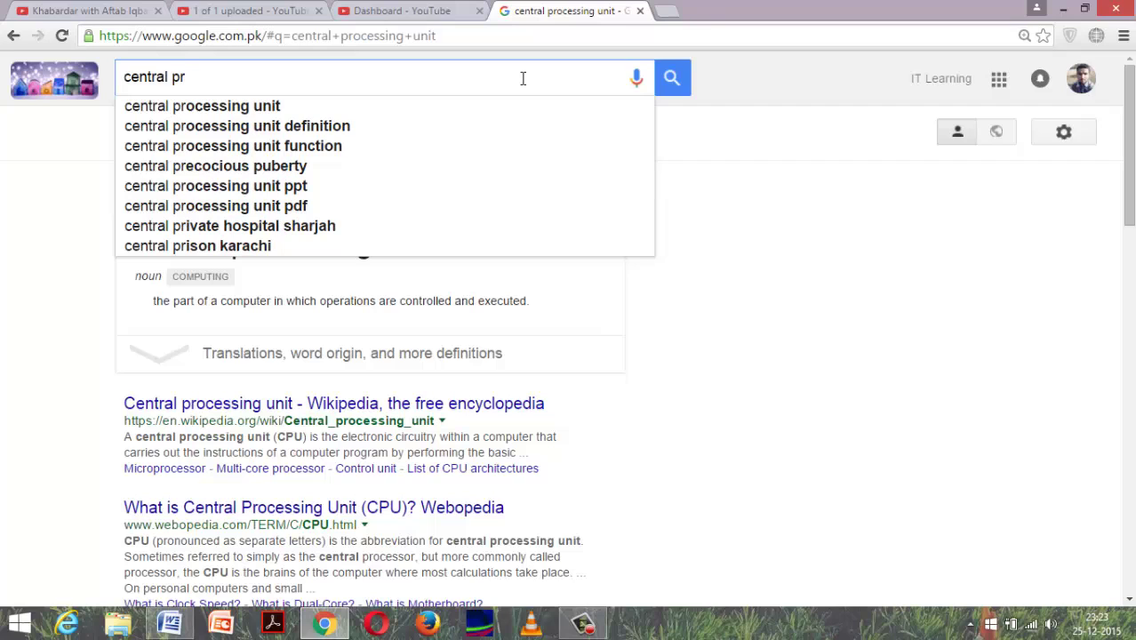
pyautogui.write('oc')
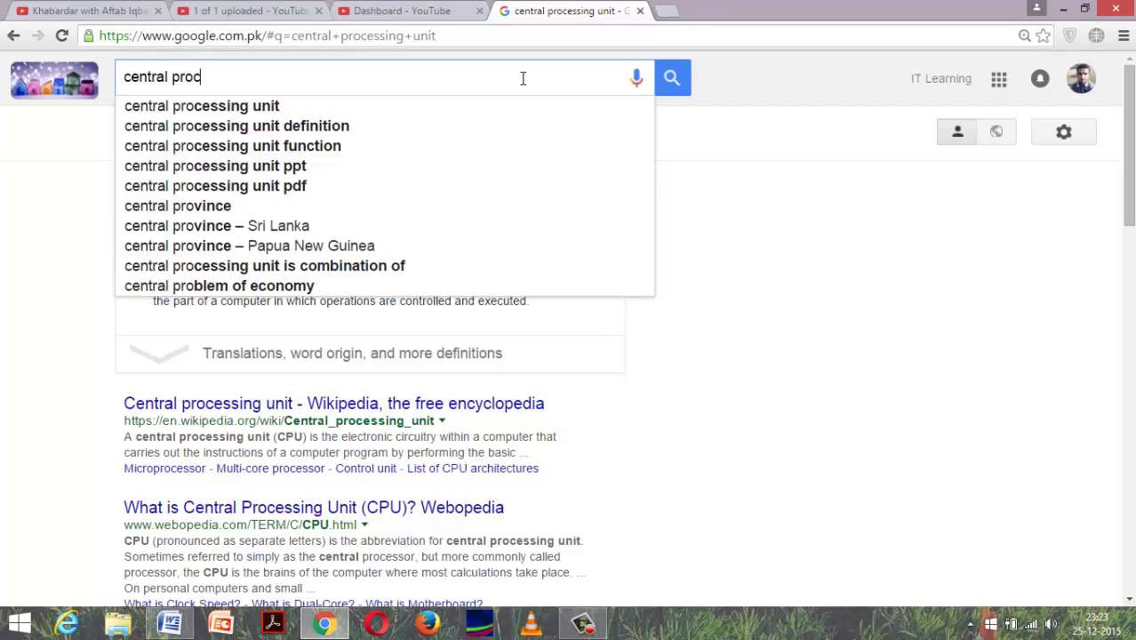
pyautogui.write('r')
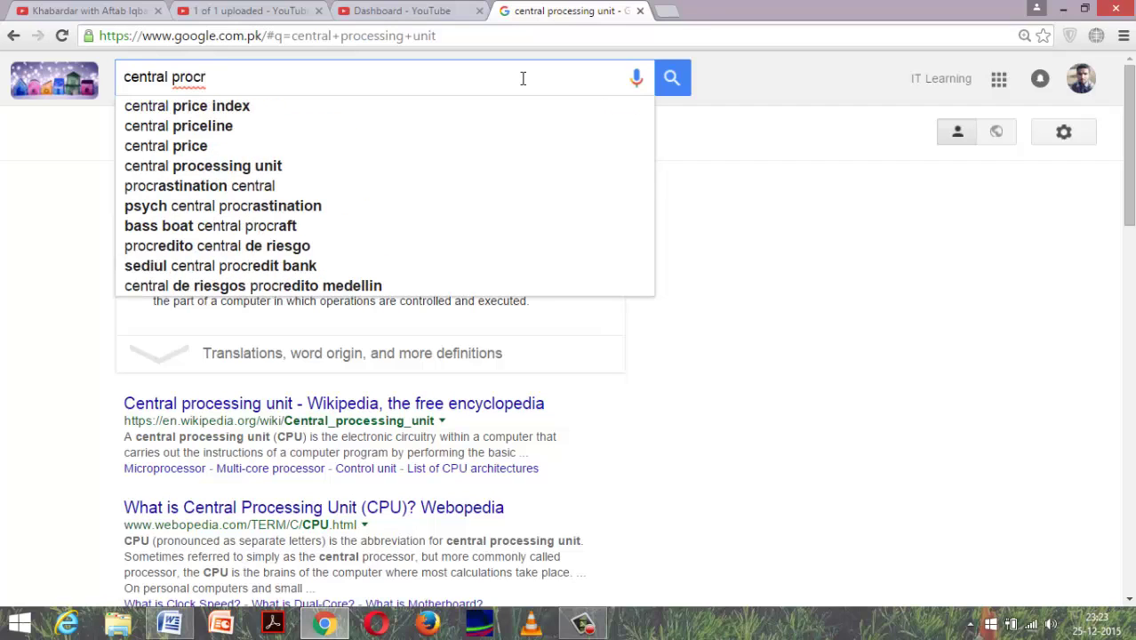
pyautogui.write('d')
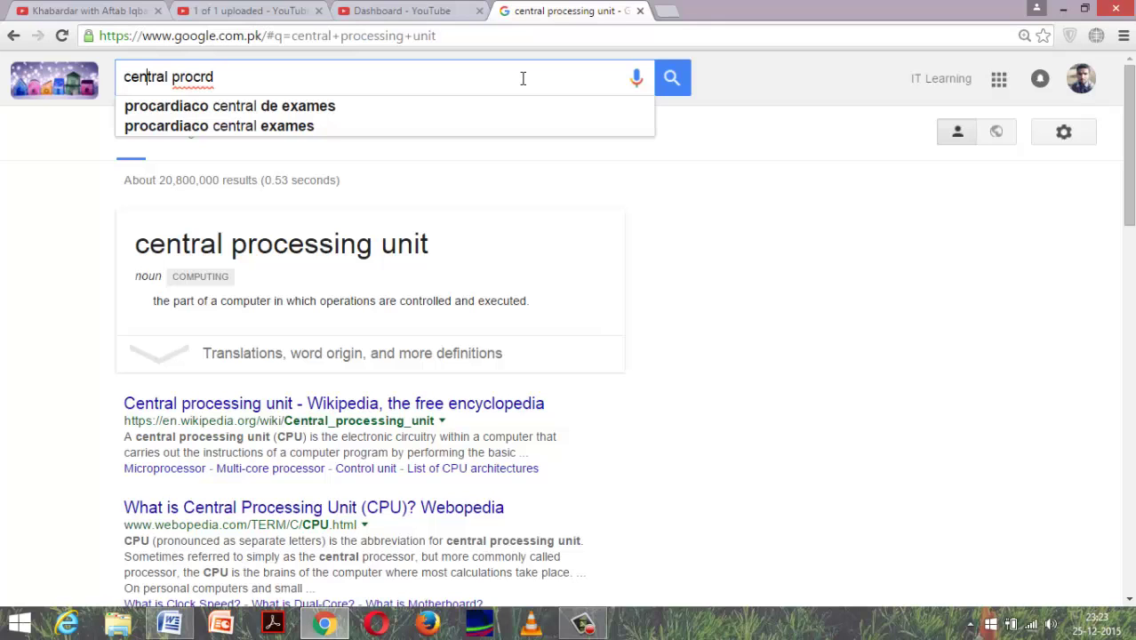
pyautogui.press('BackSpace')
pyautogui.press('BackSpace')
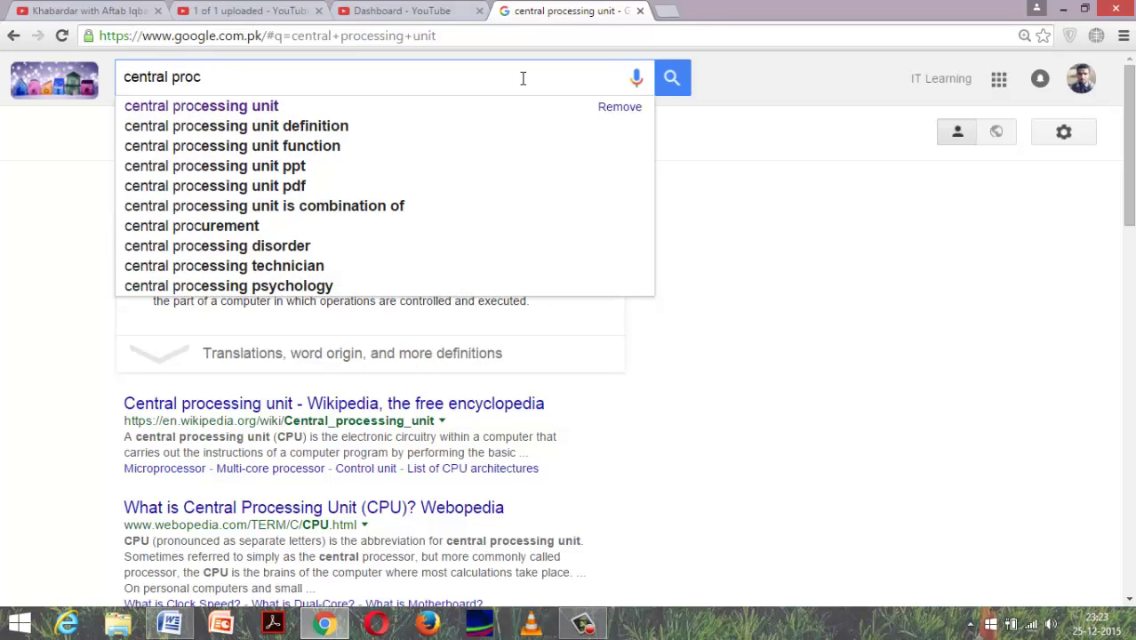
# Step: Examine the Google suggestions for "central processo" and "central process", then search for "central processing unit" and check its result count
pyautogui.write('esso')
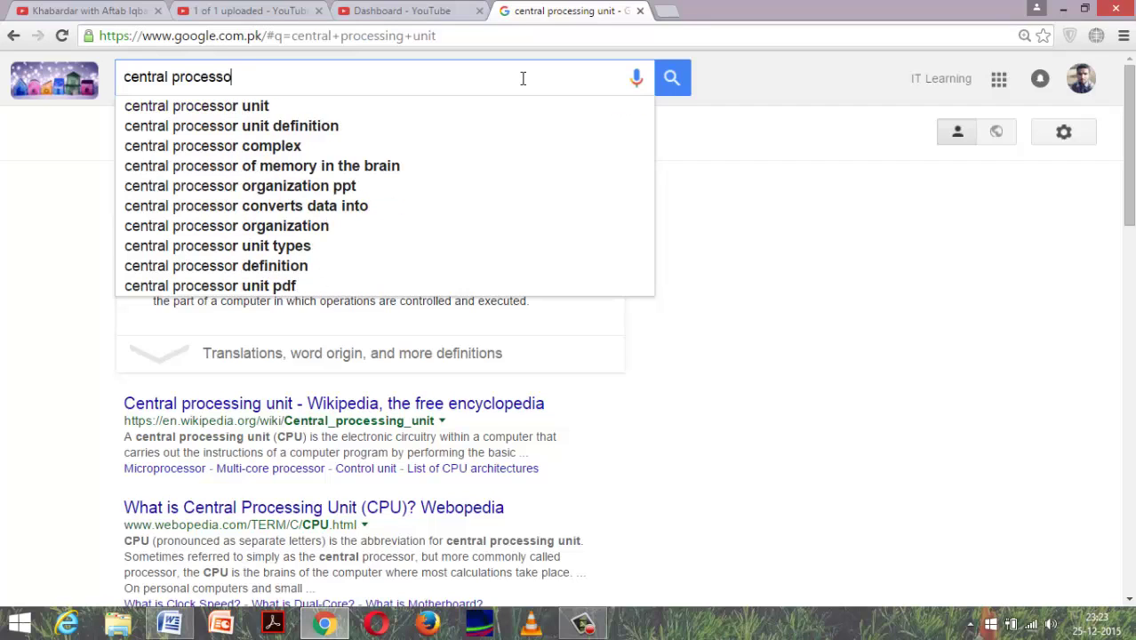
pyautogui.press('BackSpace')
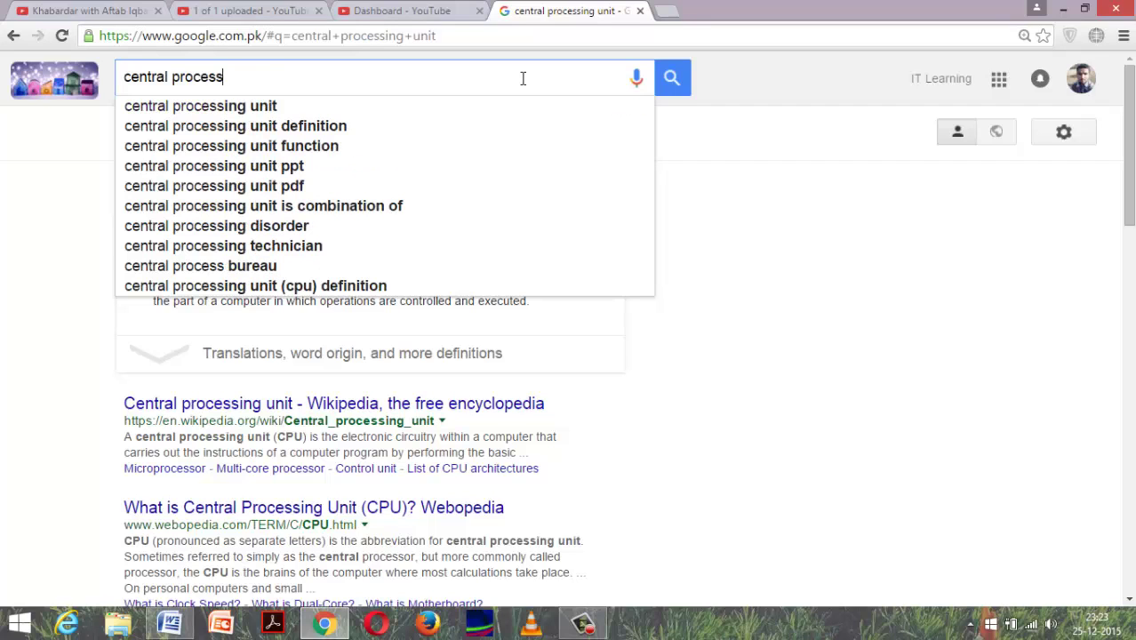
pyautogui.press('Down')
pyautogui.press('Return')
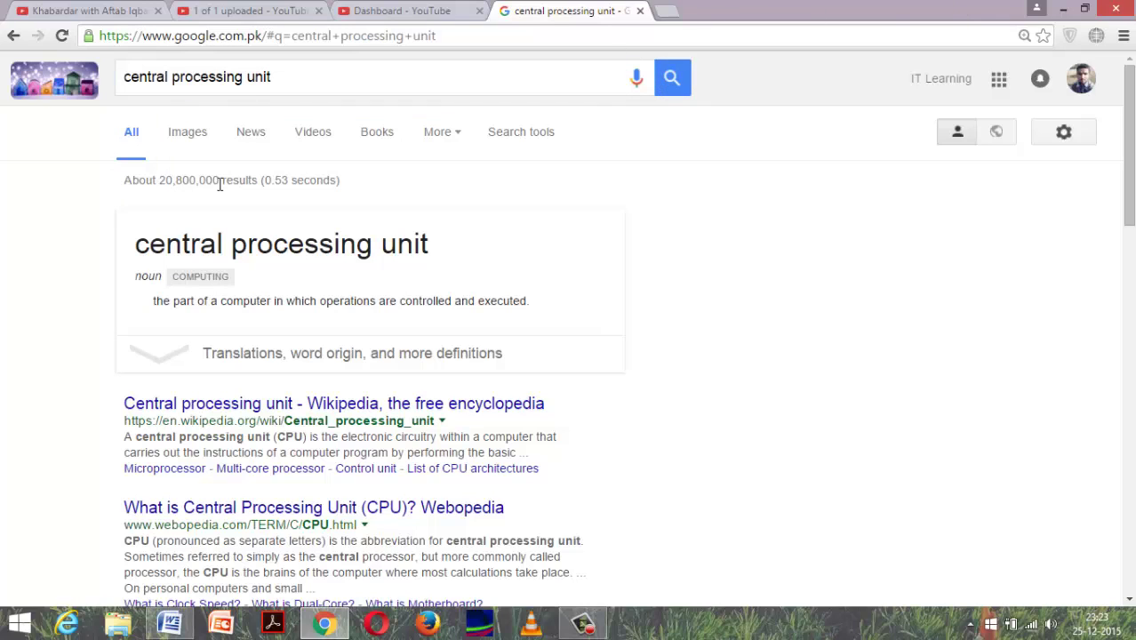
pyautogui.moveTo(217, 180); pyautogui.dragTo(161, 175)
pyautogui.moveTo(342, 179); pyautogui.dragTo(131, 181)
# Step: Search Google for the suggested phrase "central processing unit pdf" and check its result count
pyautogui.click(497, 73)
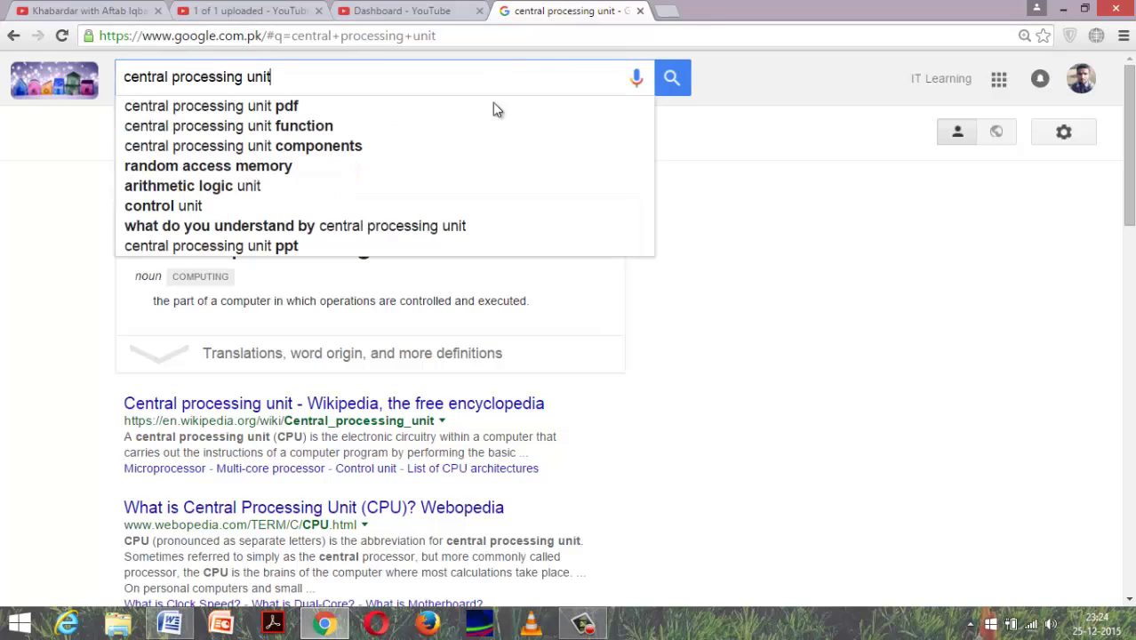
pyautogui.click(412, 114)
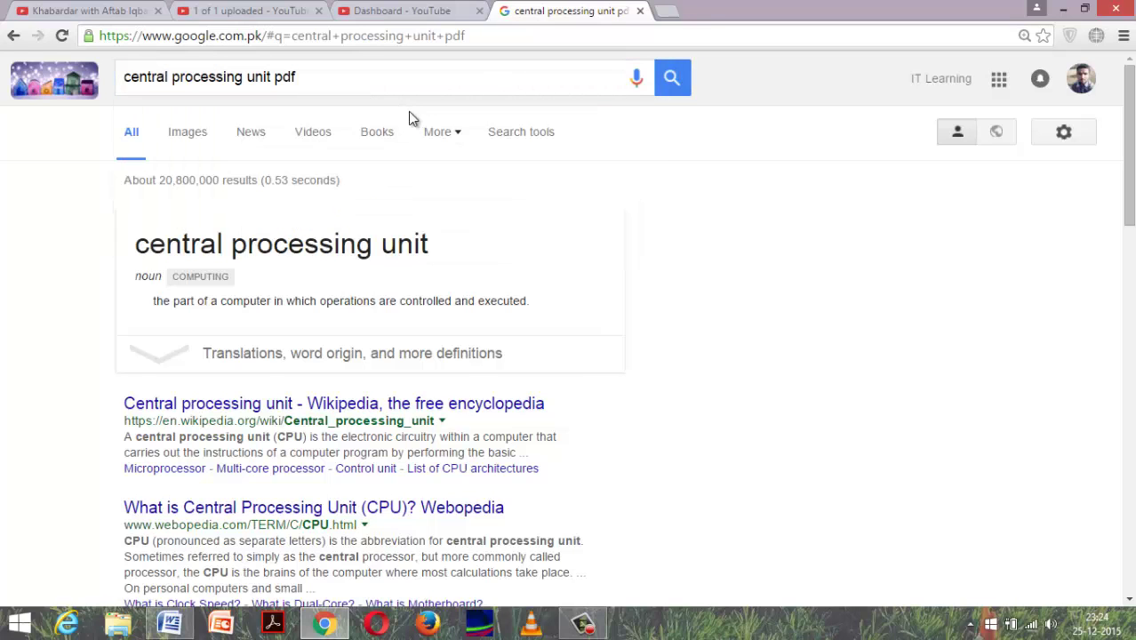
pyautogui.moveTo(161, 181); pyautogui.dragTo(222, 181)
pyautogui.click(284, 180)
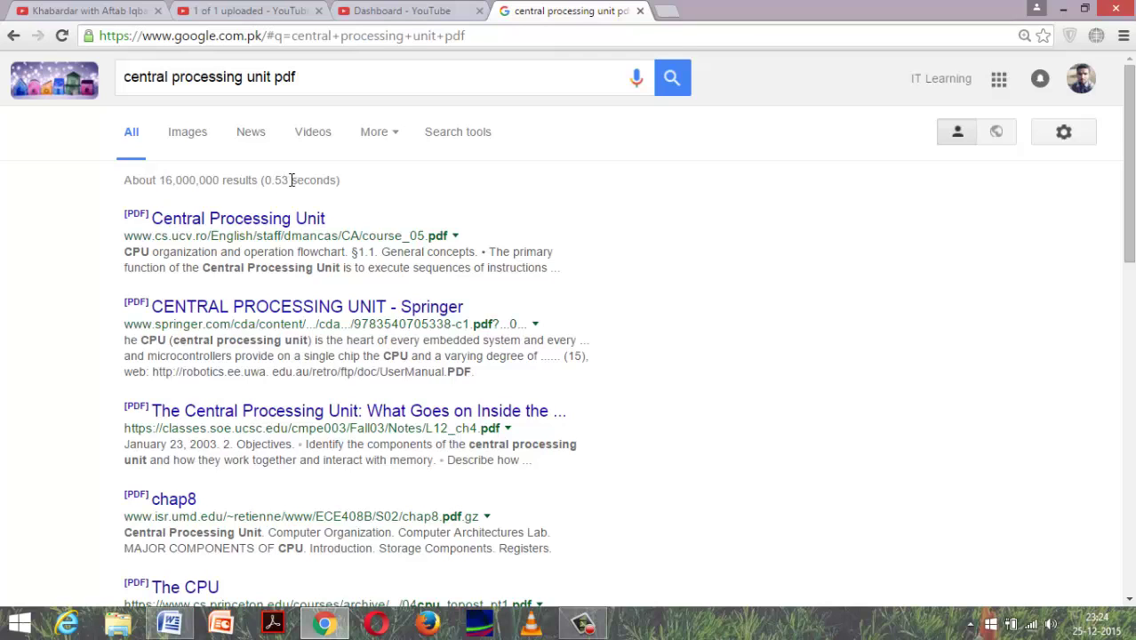
pyautogui.moveTo(123, 180); pyautogui.dragTo(197, 180)
pyautogui.click(297, 181)
# Step: Return to the "central processing unit" results and check the title on the YouTube upload page before coming back to Google
pyautogui.click(13, 38)
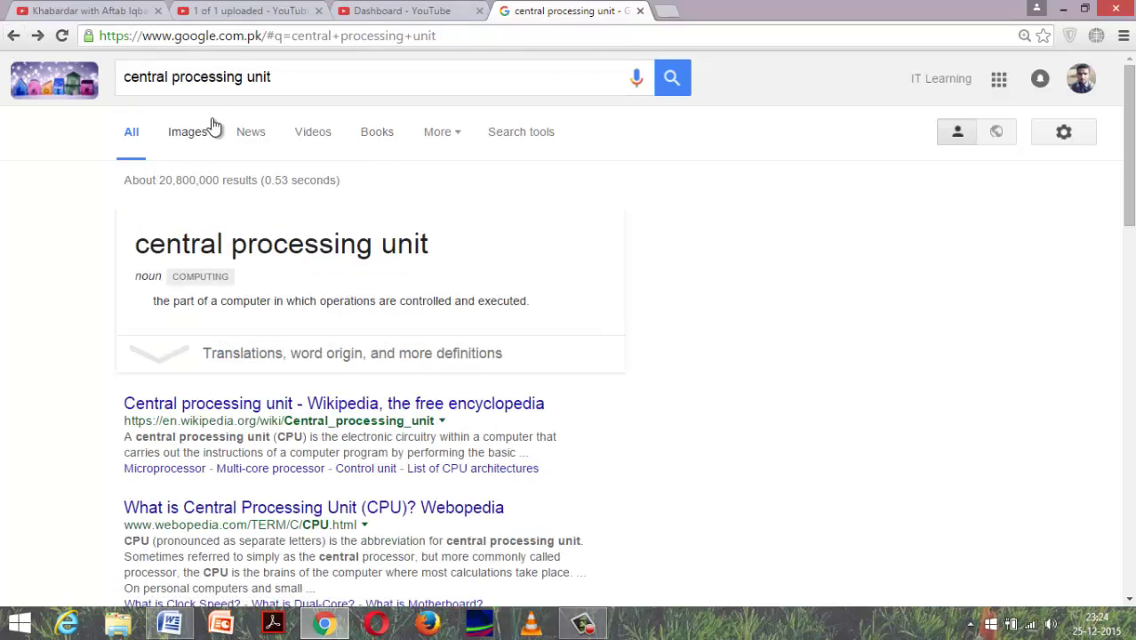
pyautogui.click(284, 11)
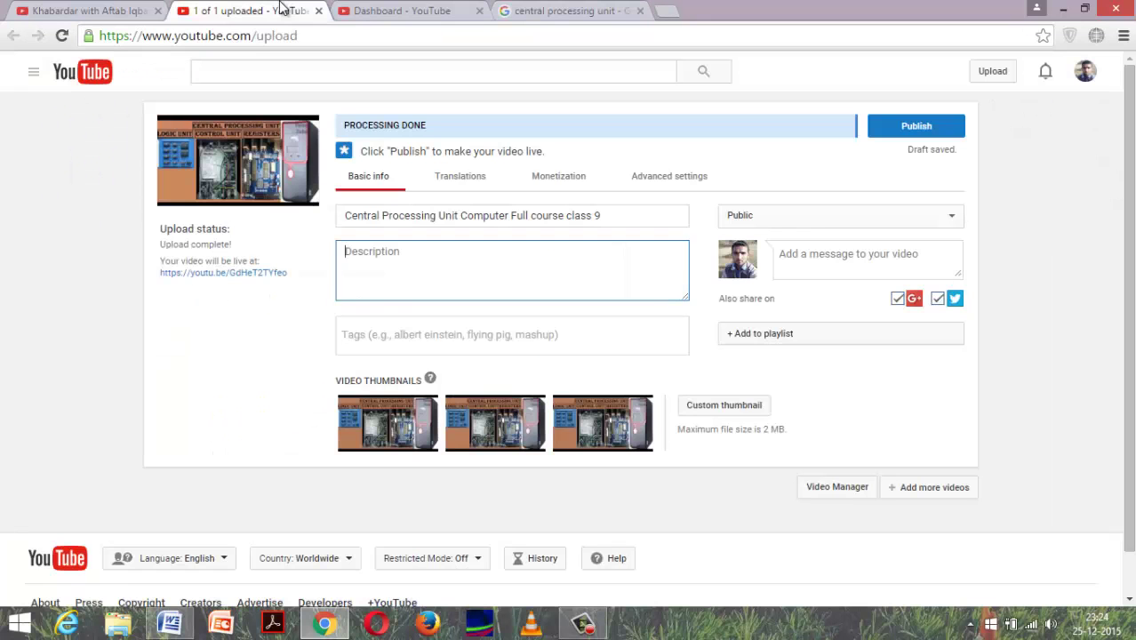
pyautogui.click(564, 13)
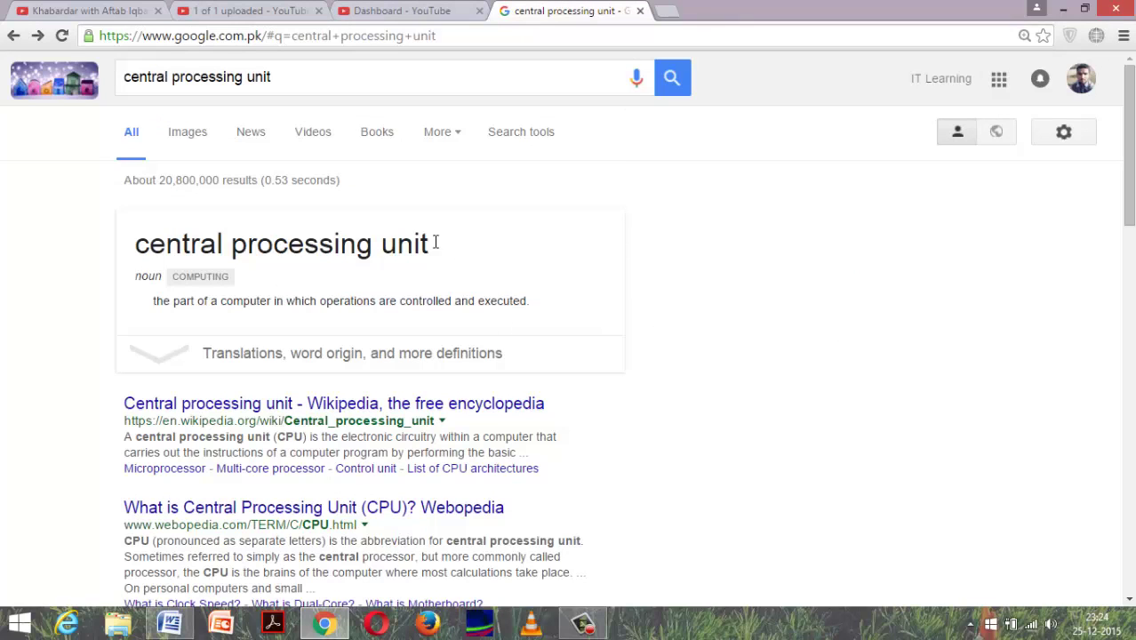
pyautogui.moveTo(435, 243); pyautogui.dragTo(472, 243)
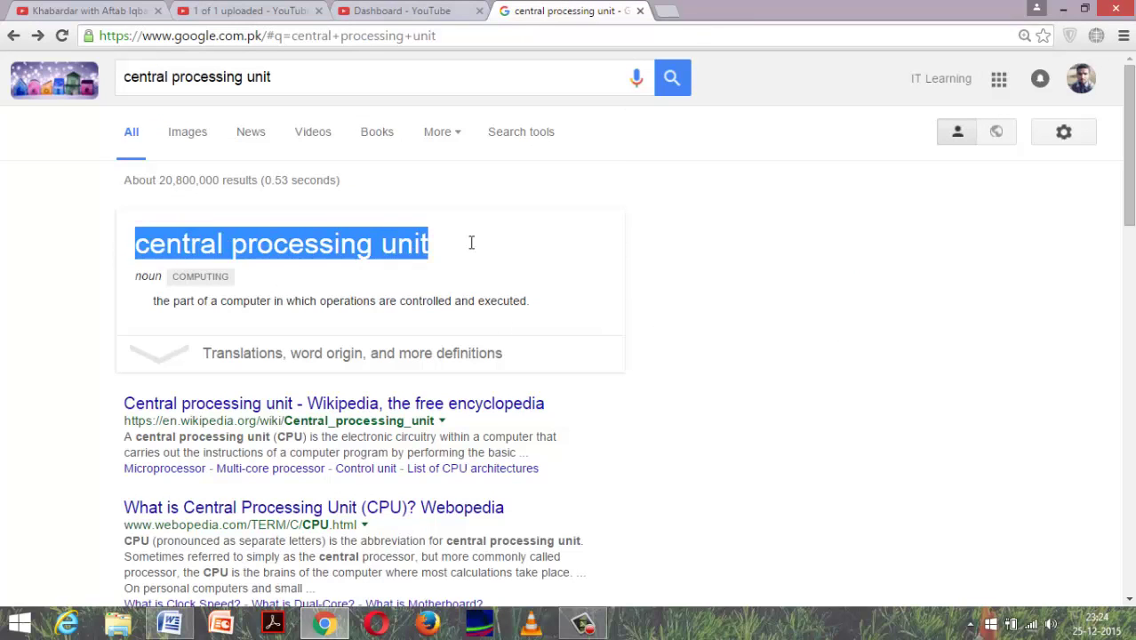
pyautogui.click(588, 633)
pyautogui.click(585, 626)
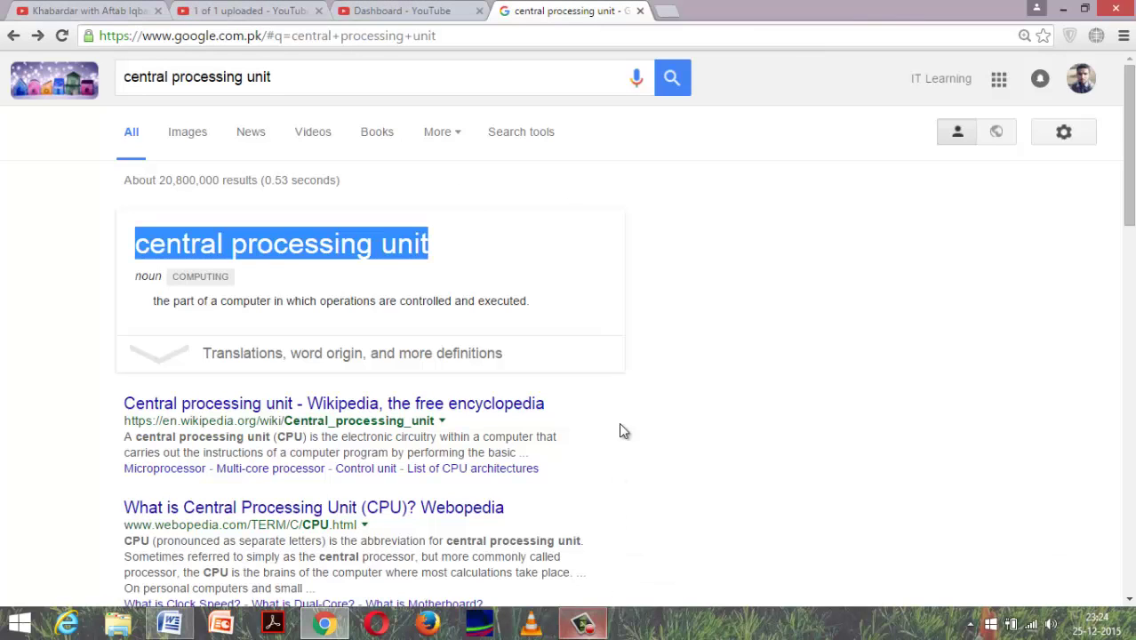
pyautogui.click(452, 218)
pyautogui.moveTo(428, 244); pyautogui.dragTo(135, 248)
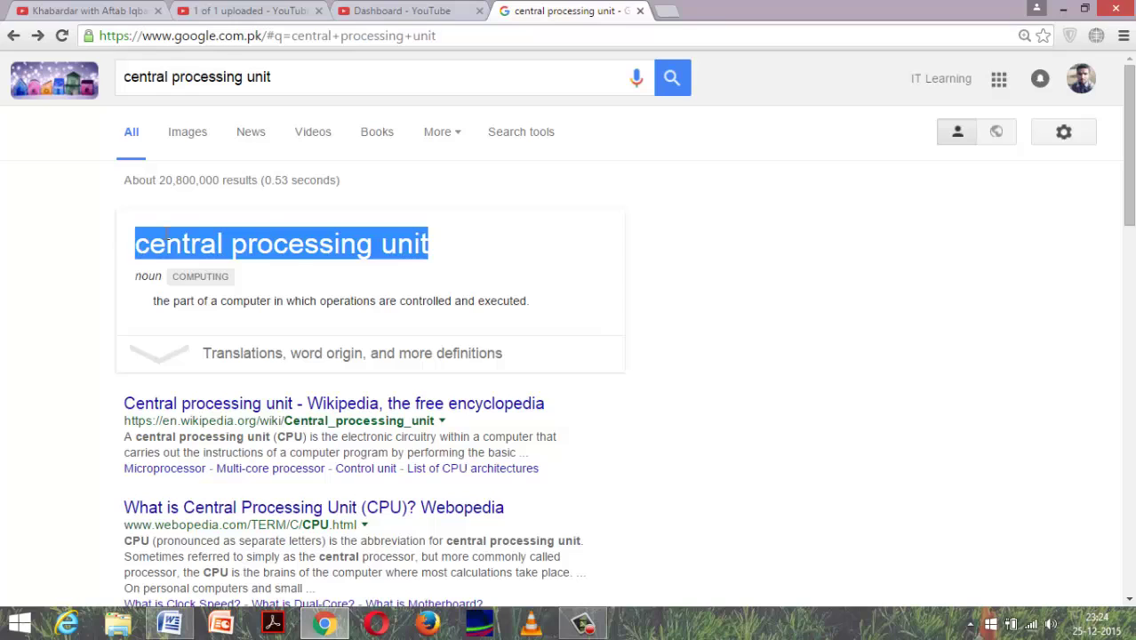
pyautogui.click(166, 233)
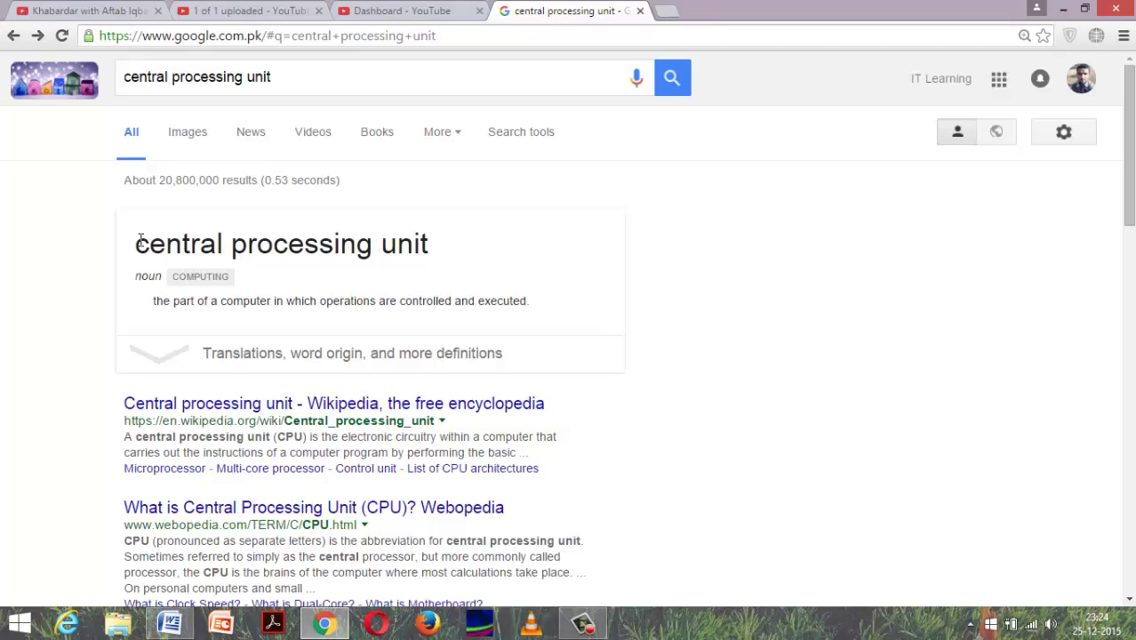
pyautogui.moveTo(139, 239); pyautogui.dragTo(434, 165)
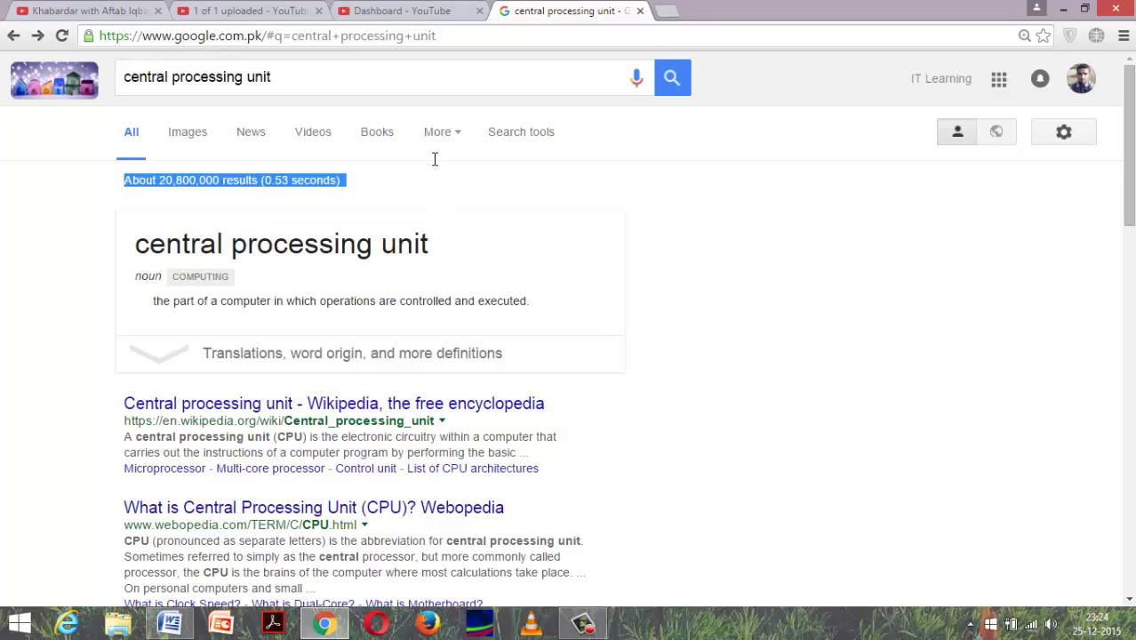
pyautogui.click(502, 94)
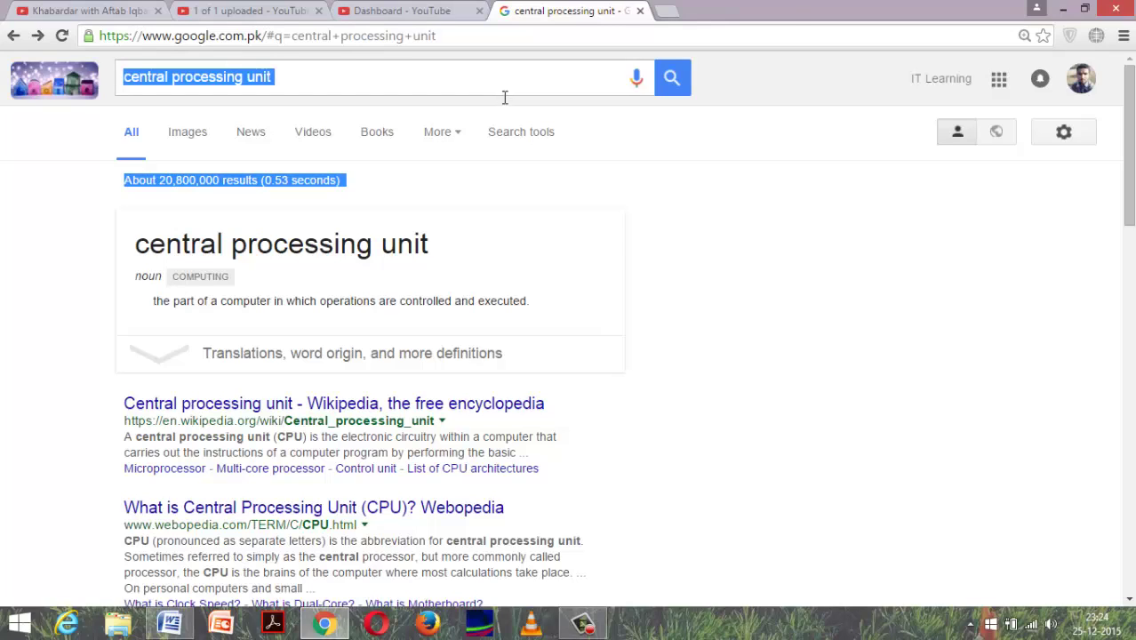
pyautogui.click(502, 105)
pyautogui.click(502, 96)
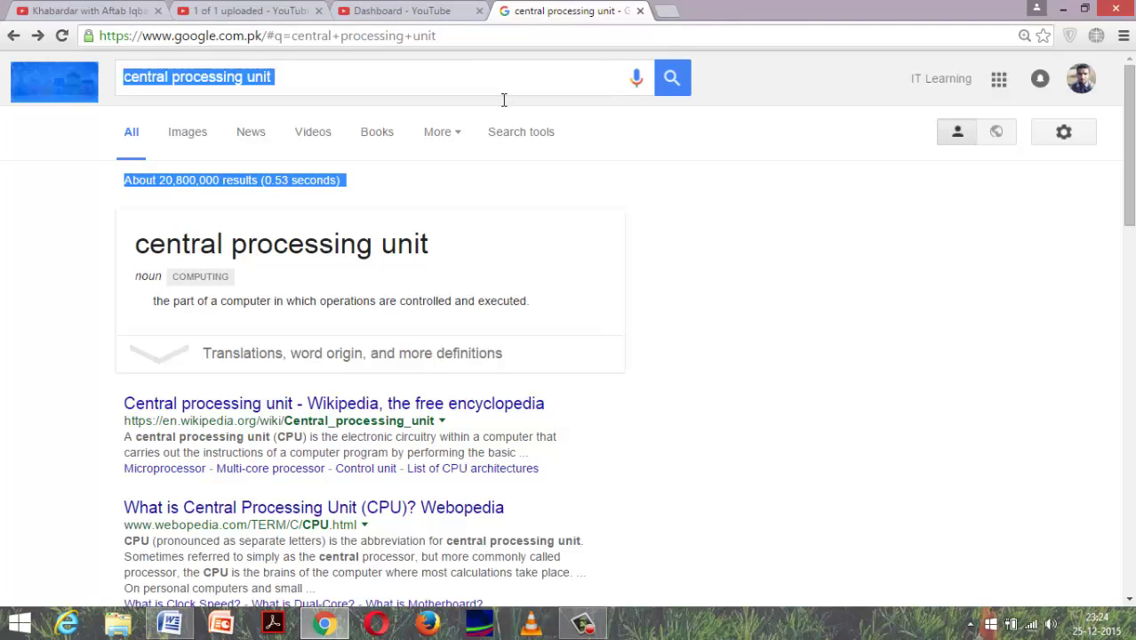
pyautogui.click(511, 108)
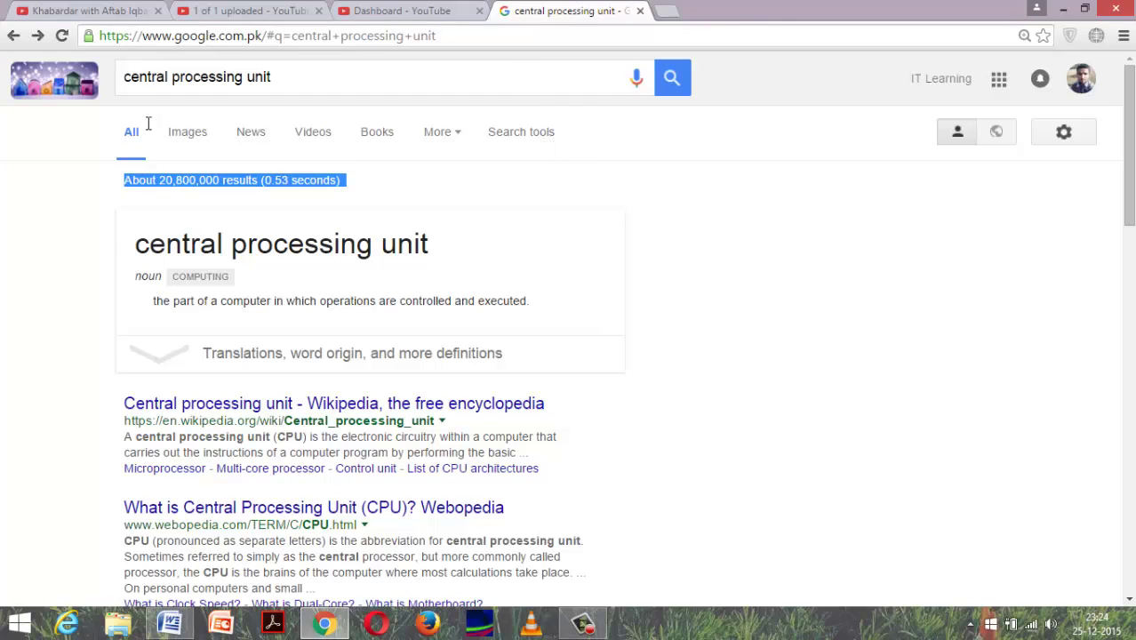
pyautogui.moveTo(127, 127); pyautogui.dragTo(594, 162)
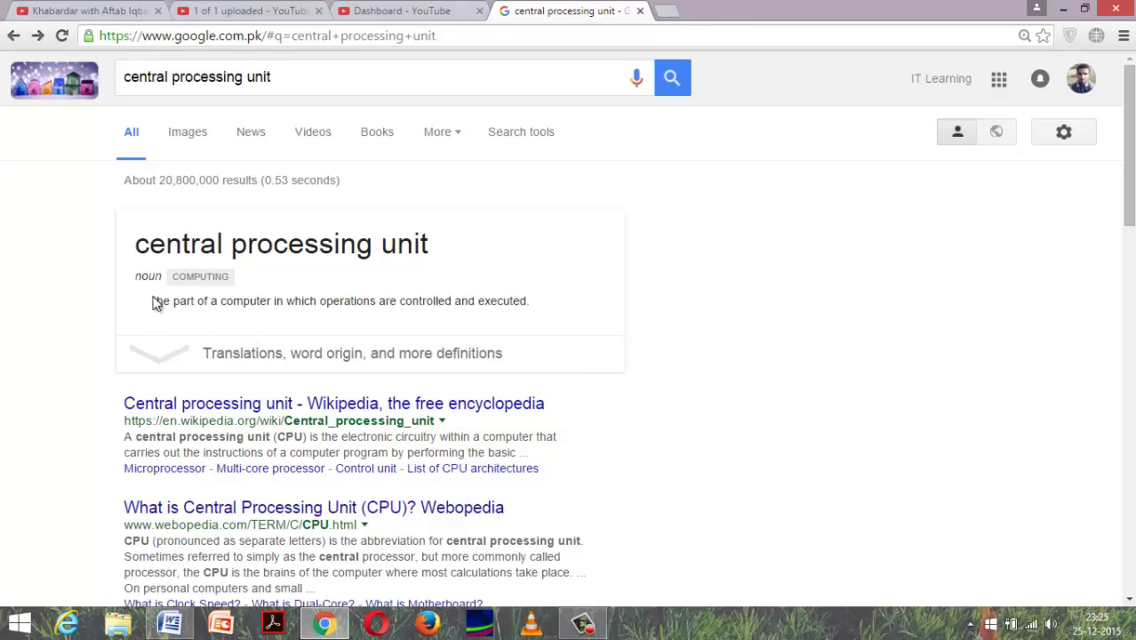
# Step: Examine the definition and the listed web results for "central processing unit"
pyautogui.moveTo(154, 301); pyautogui.dragTo(541, 305)
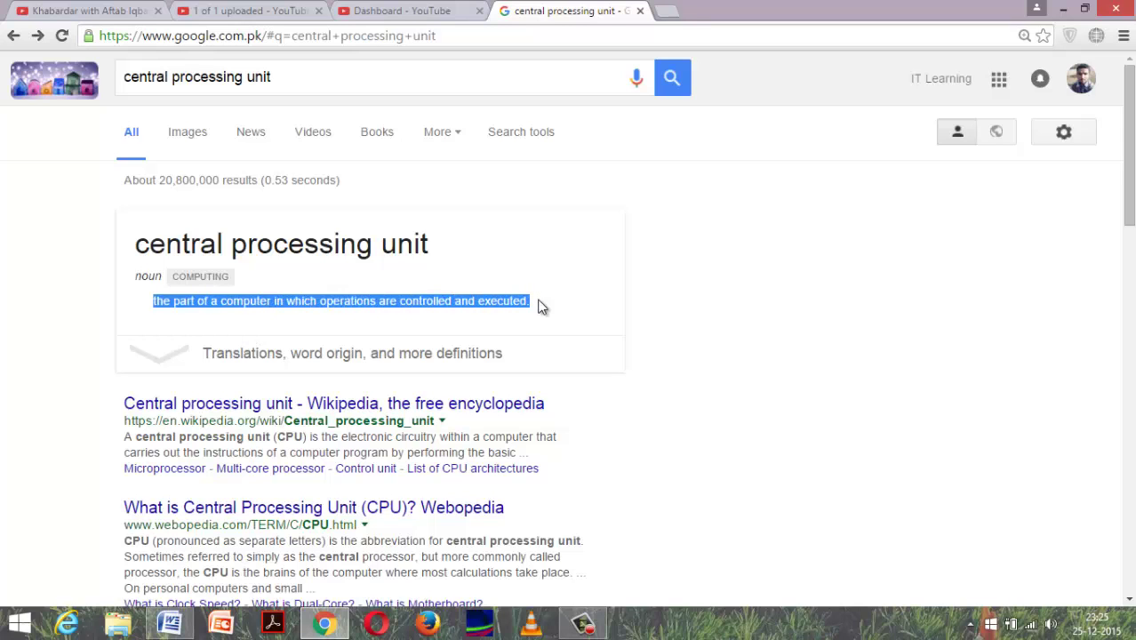
pyautogui.click(535, 307)
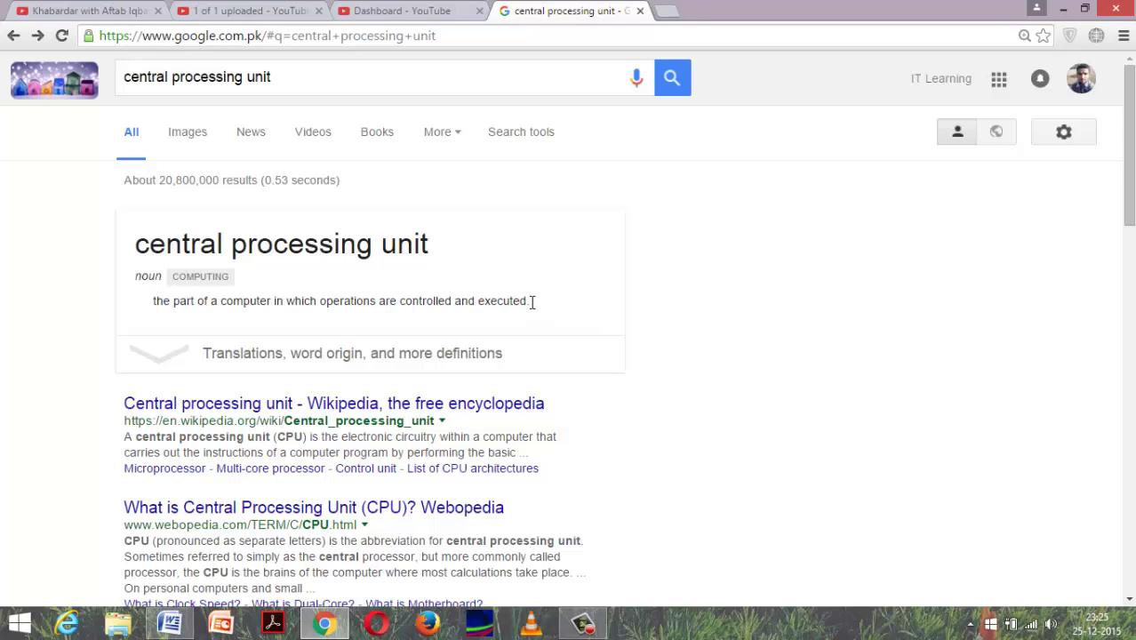
pyautogui.moveTo(533, 303); pyautogui.dragTo(124, 299)
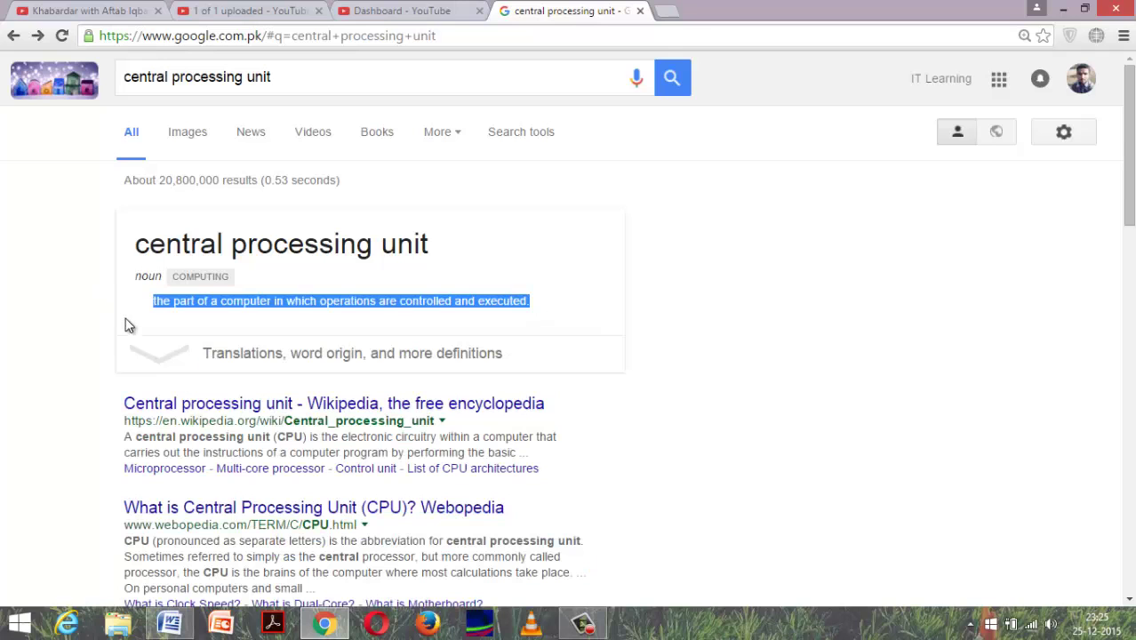
pyautogui.moveTo(94, 413); pyautogui.dragTo(496, 228)
pyautogui.scroll(-4, 293, 582)
pyautogui.click(390, 196)
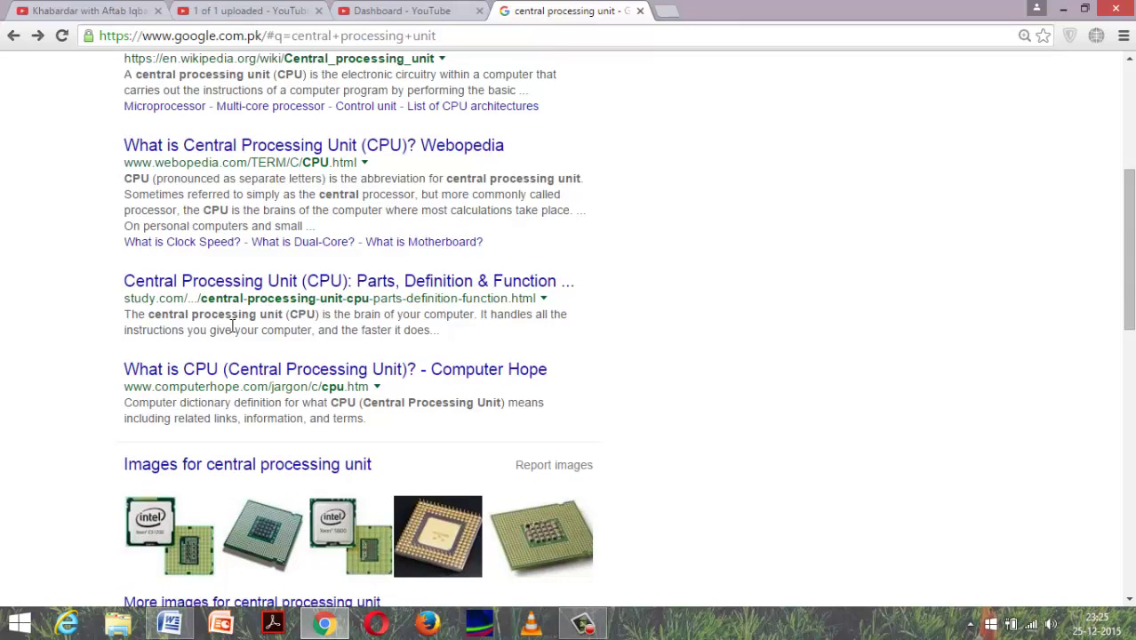
pyautogui.scroll(4, 146, 391)
pyautogui.scroll(-2, 135, 388)
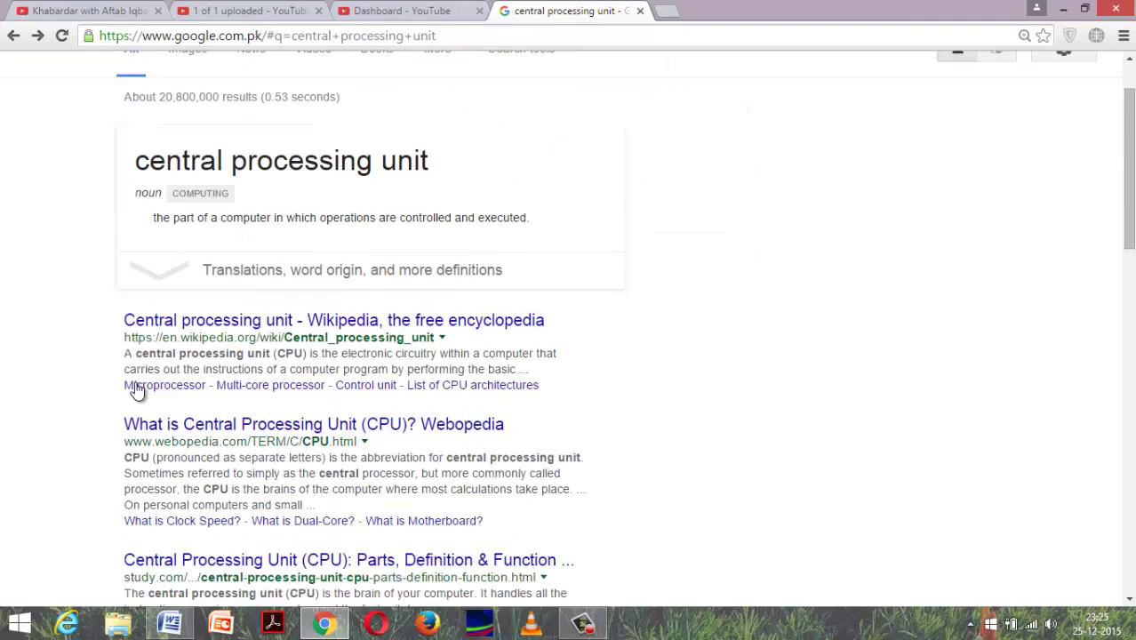
pyautogui.scroll(2, 135, 382)
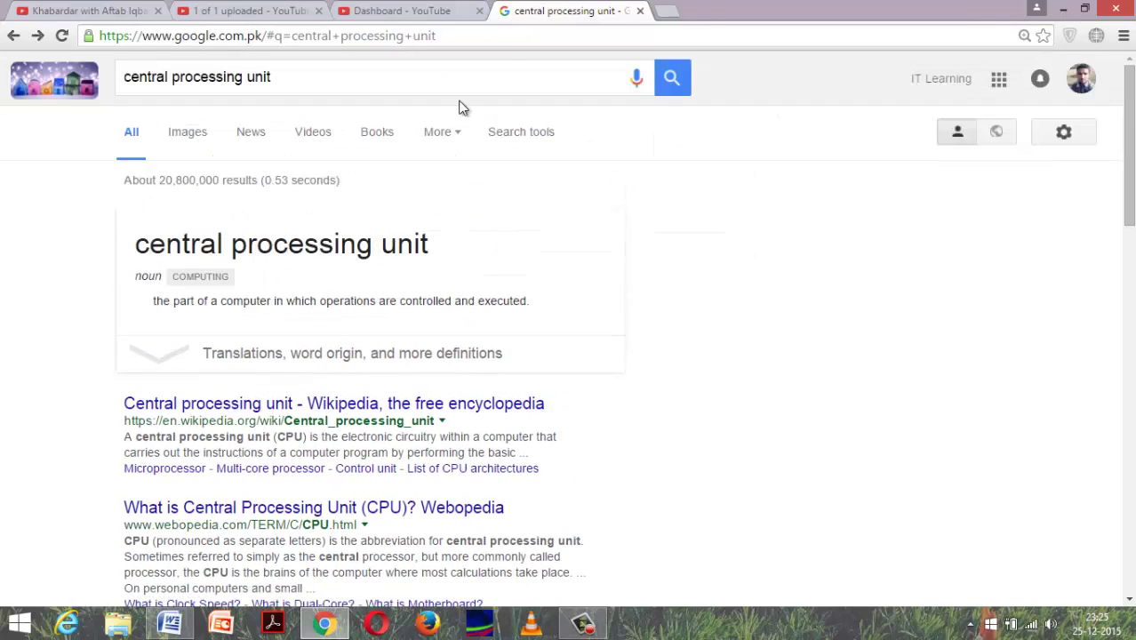
# Step: Close the YouTube Dashboard page
pyautogui.click(479, 10)
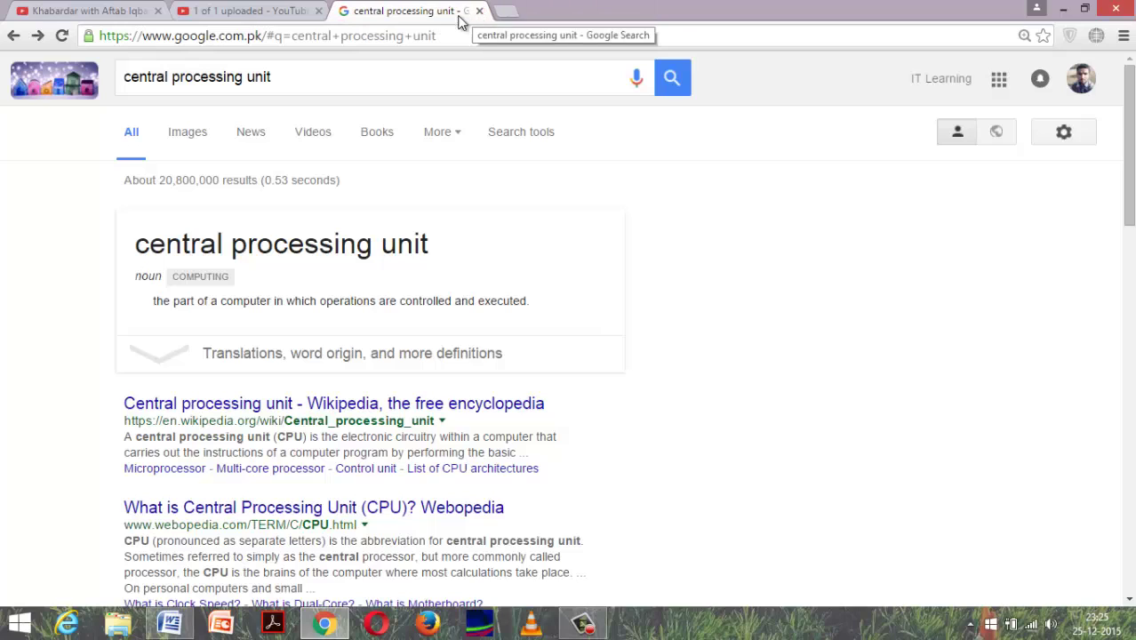
pyautogui.click(599, 621)
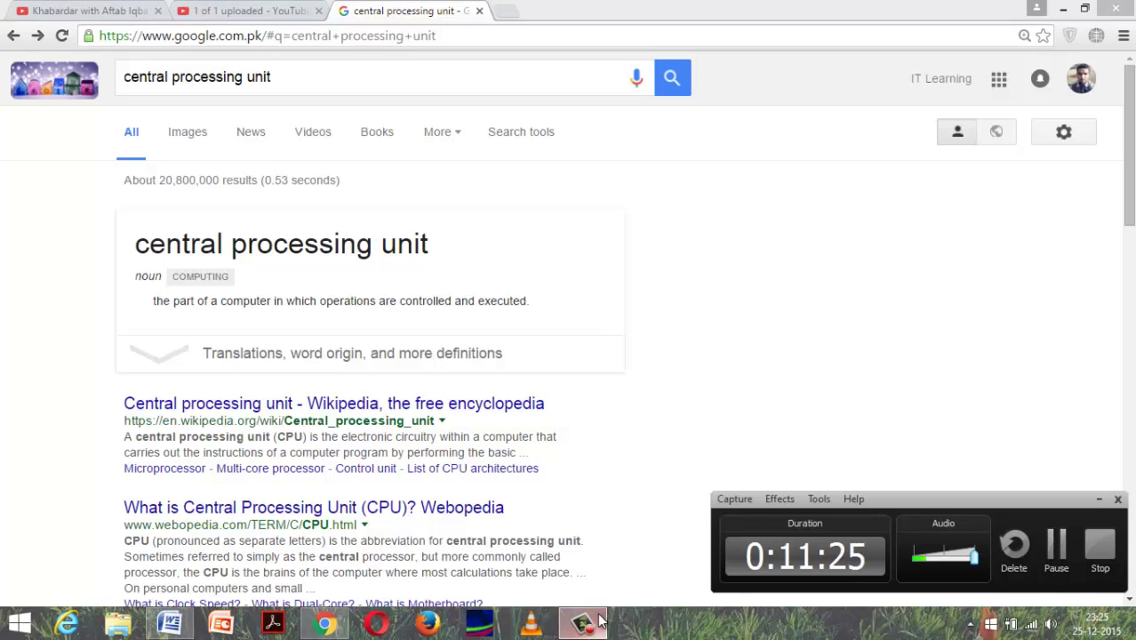